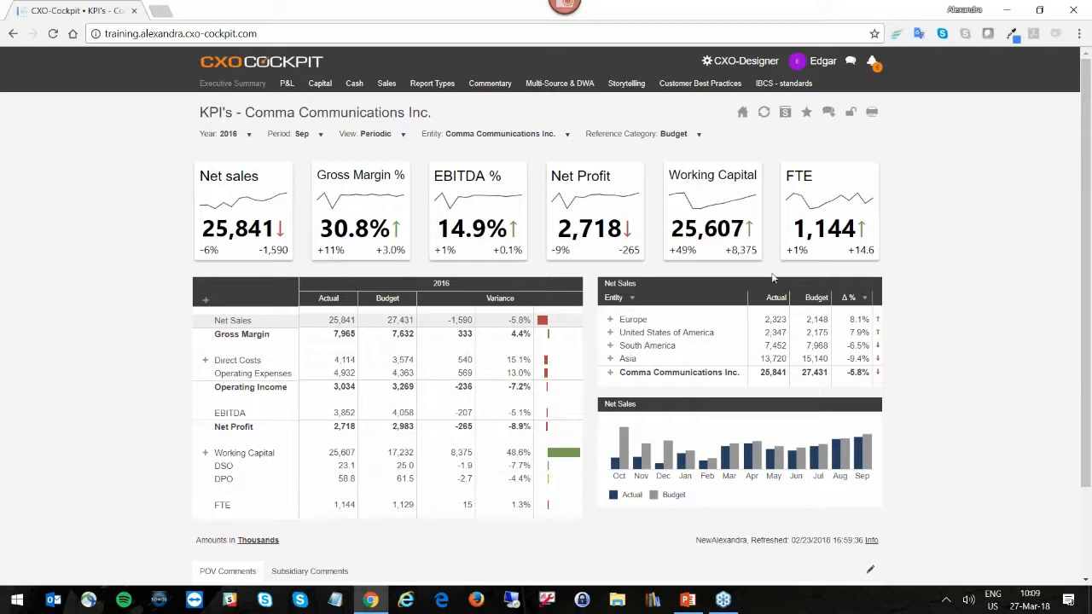
Open the Financial Statement report from the report types collection
left_click(441, 83)
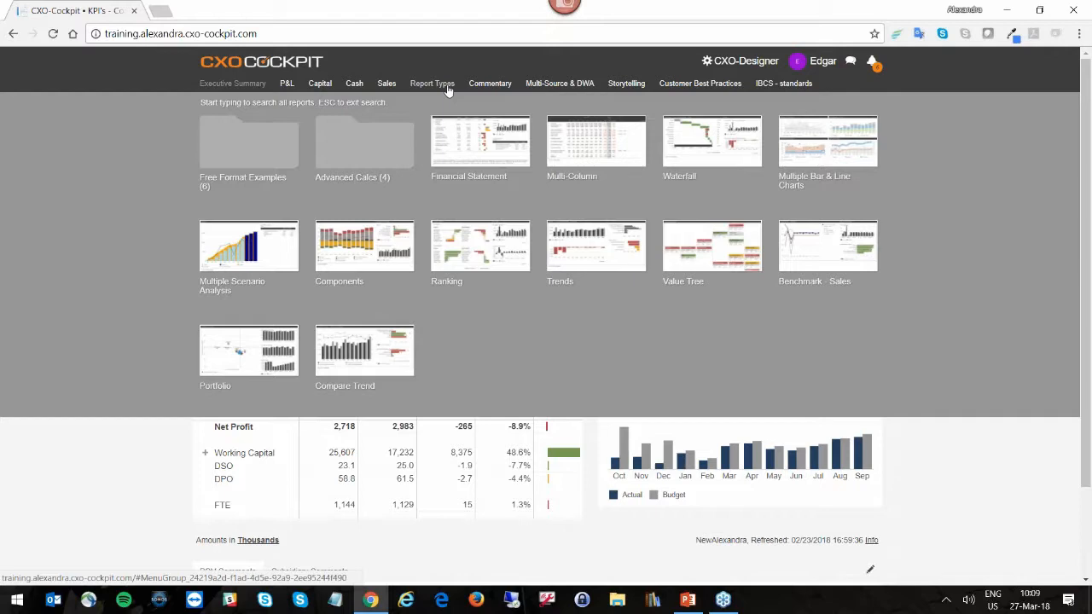
left_click(480, 143)
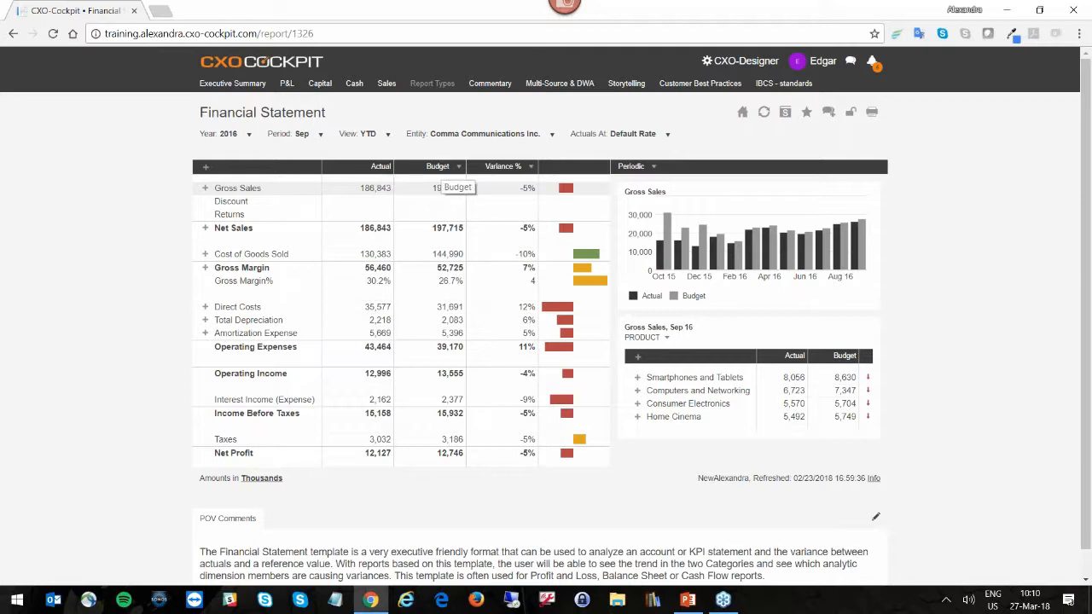
Compare actuals with Forecast and LY in turn, and return the reference column to Budget
left_click(452, 166)
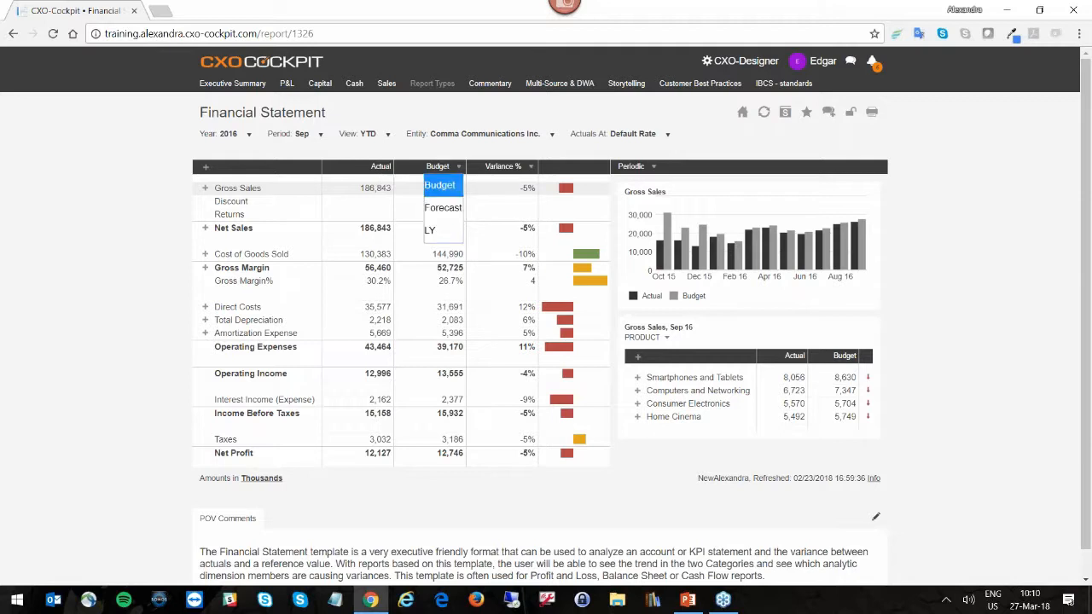
left_click(443, 210)
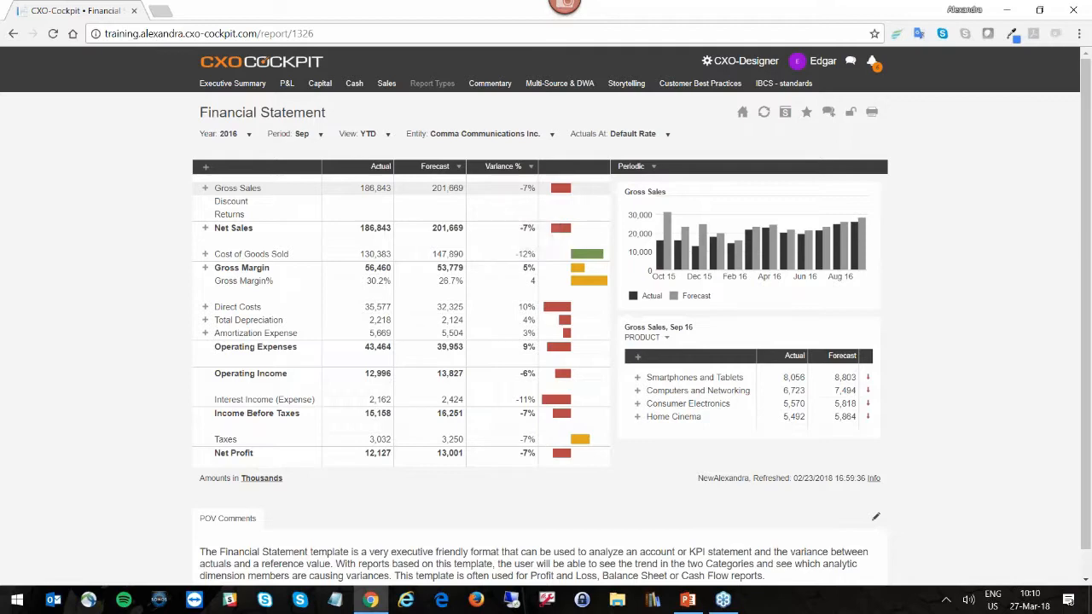
left_click(457, 168)
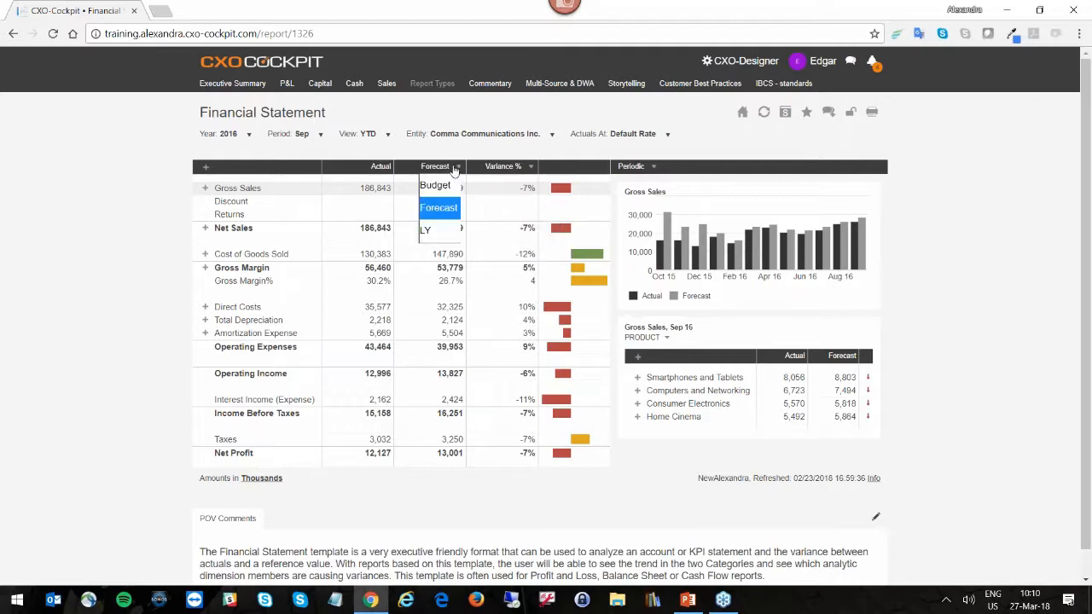
left_click(431, 229)
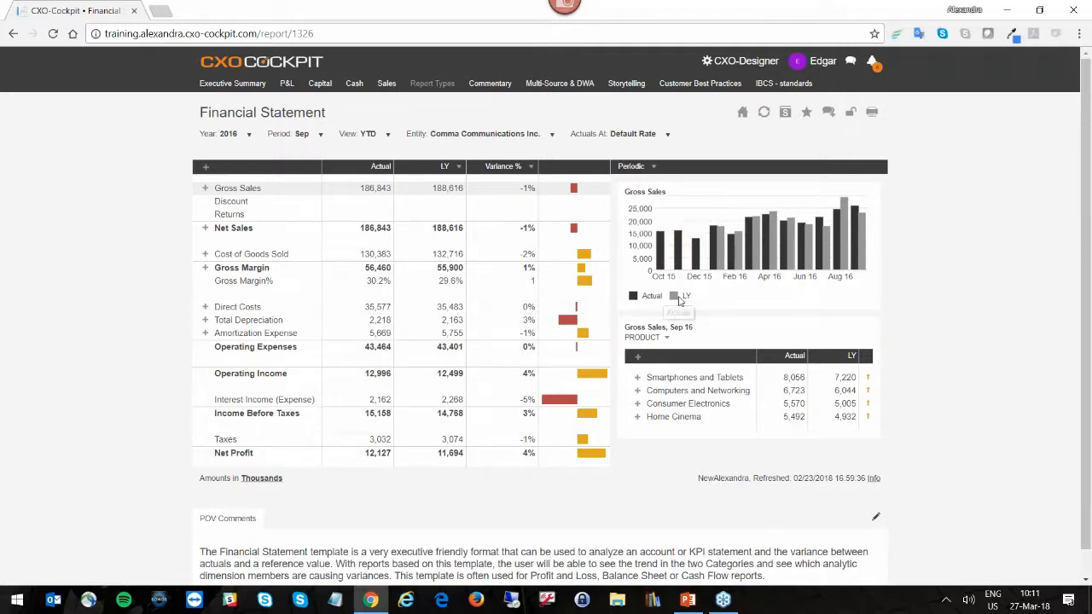
left_click(453, 166)
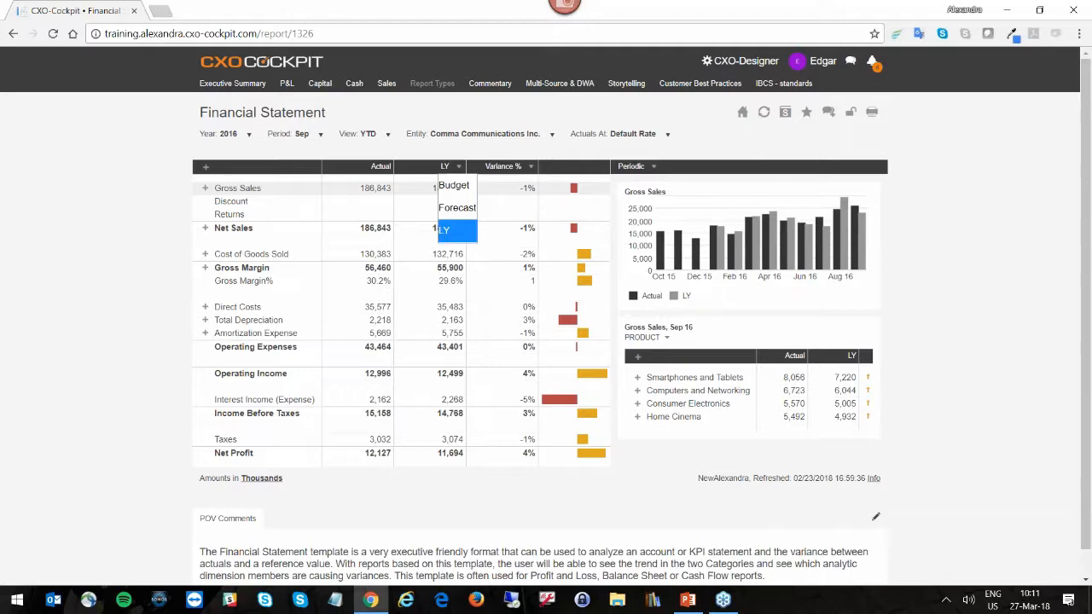
left_click(453, 186)
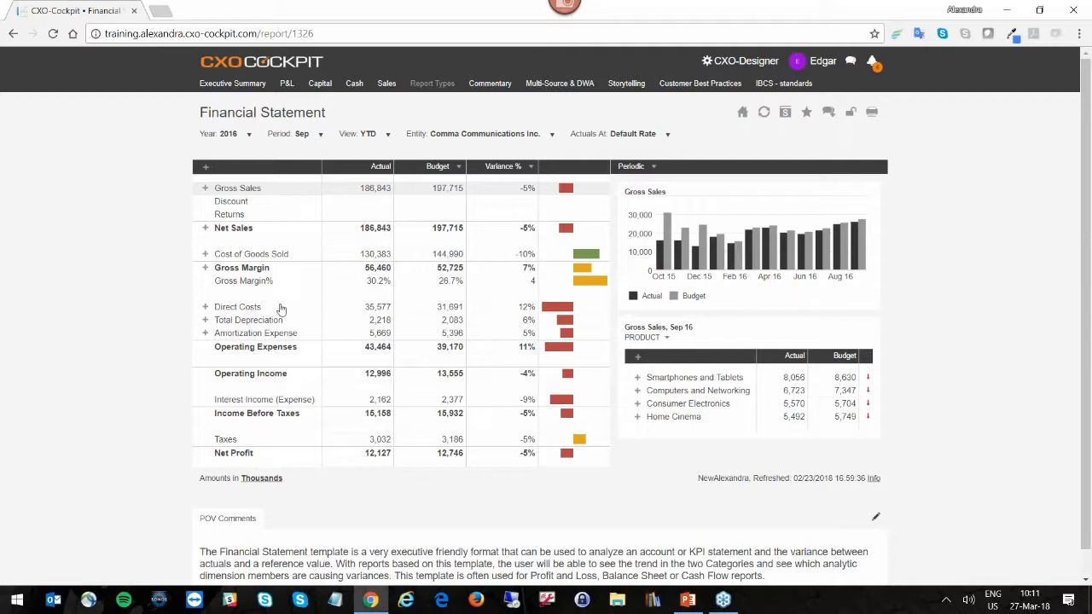
Expand Direct Costs with its Total Compensation sub-account, and expand Gross Margin into its products
left_click(209, 309)
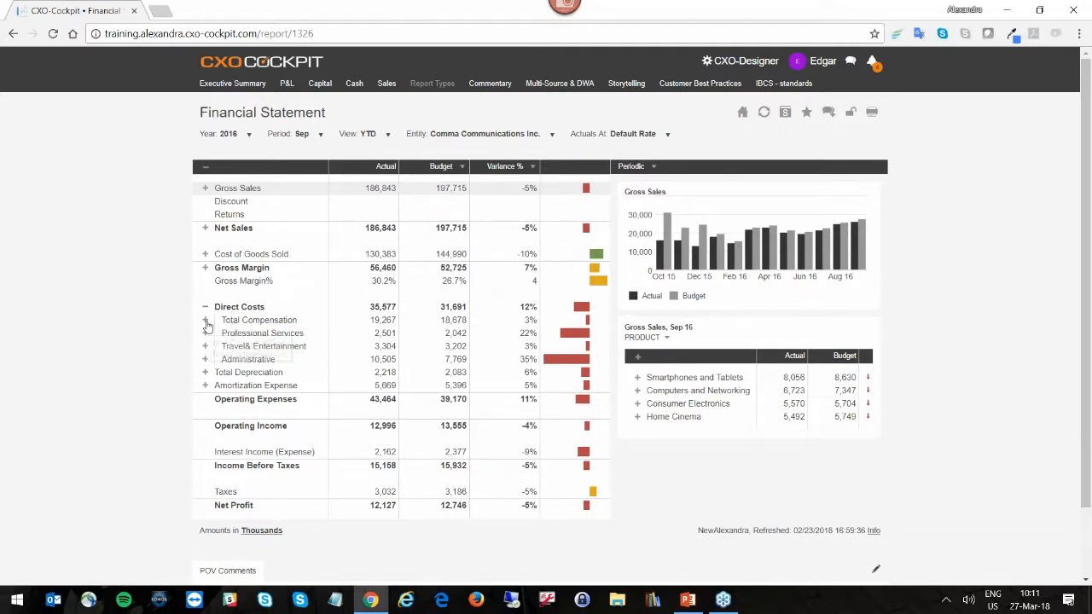
left_click(205, 322)
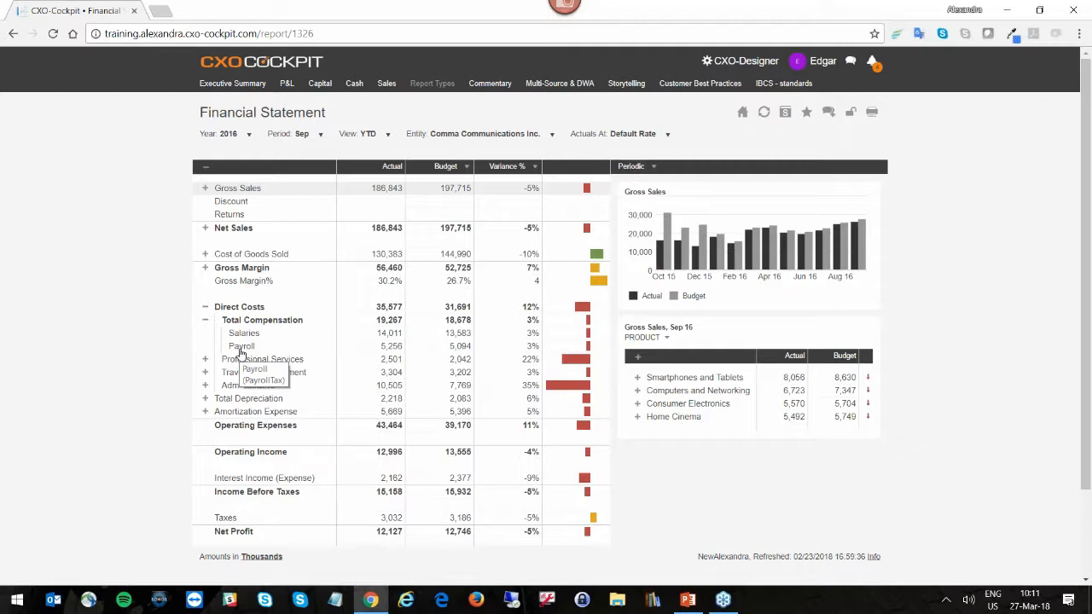
left_click(204, 269)
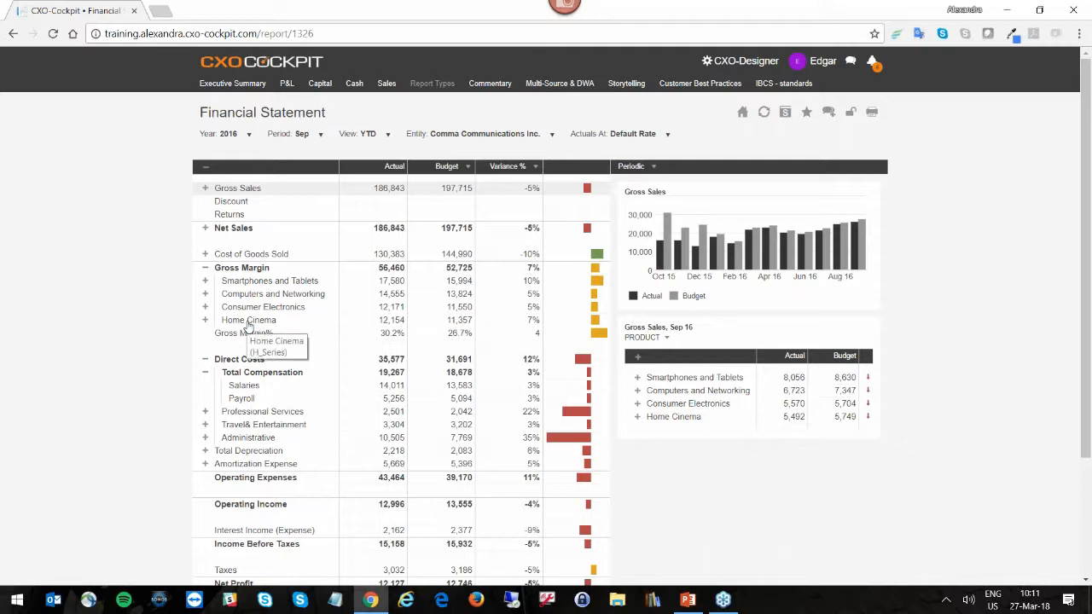
Show the Gross Margin trend and break its detail table down by Entity instead of Product
left_click(247, 269)
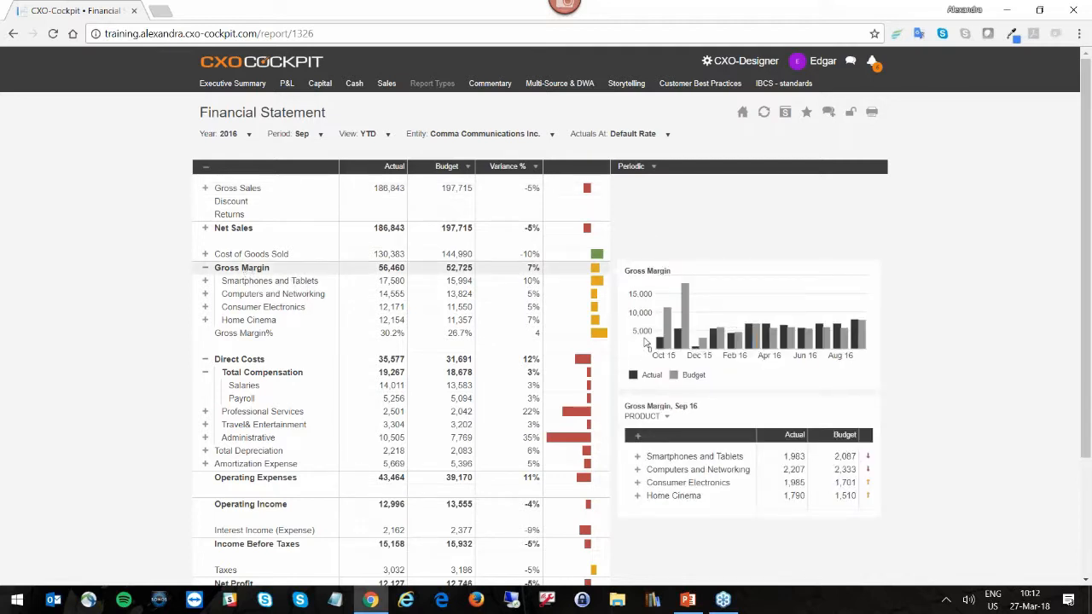
left_click(654, 420)
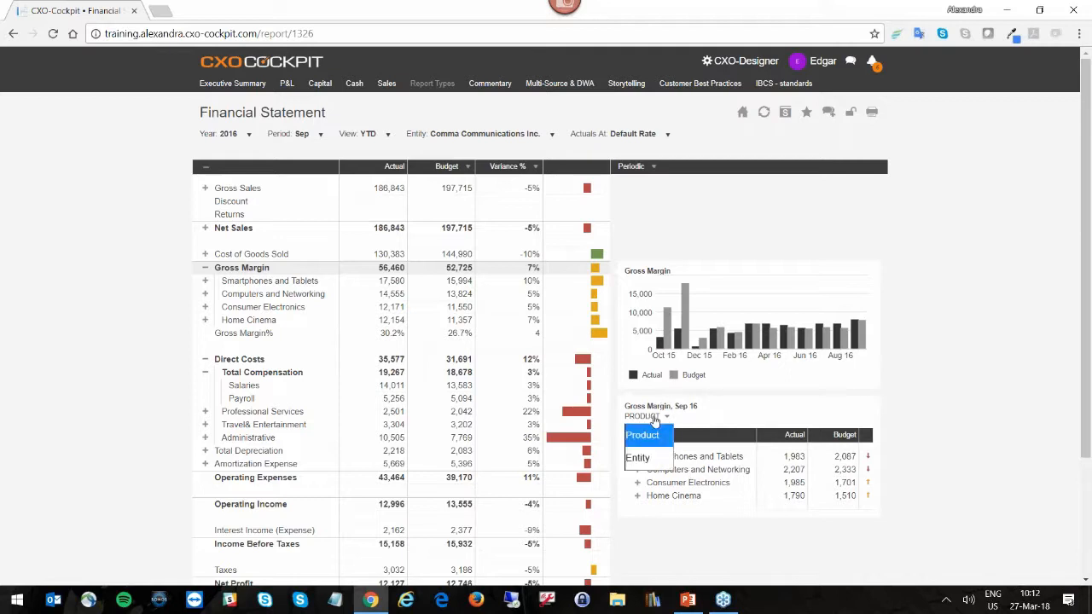
left_click(646, 458)
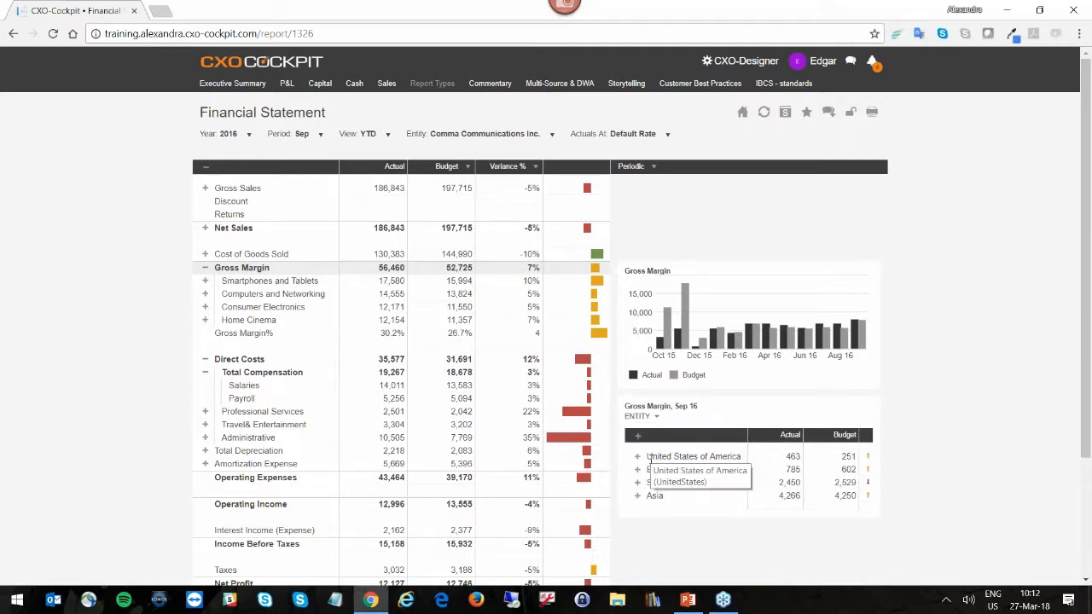
Show the Direct Costs trend and entity breakdown, and review the rest of the statement with its POV comments
left_click(260, 361)
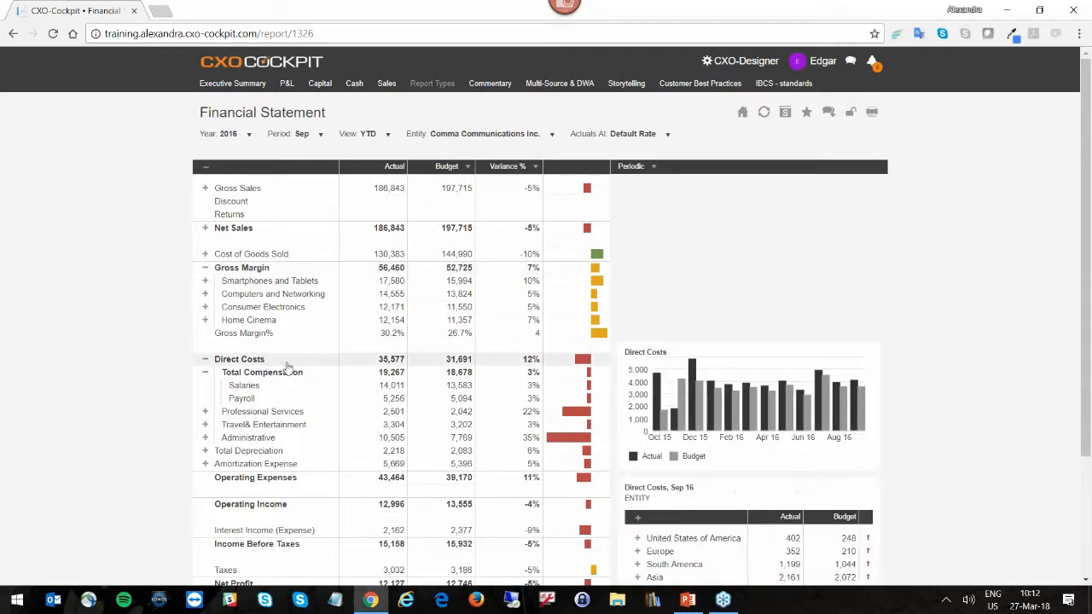
scroll(621, 338, "down", 2)
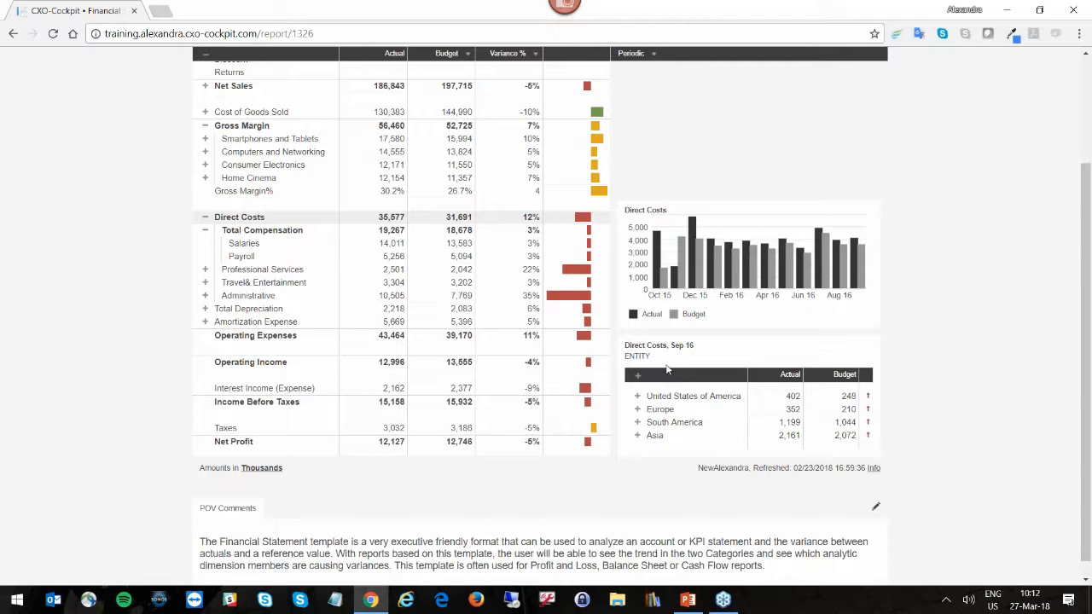
scroll(669, 367, "down", 1)
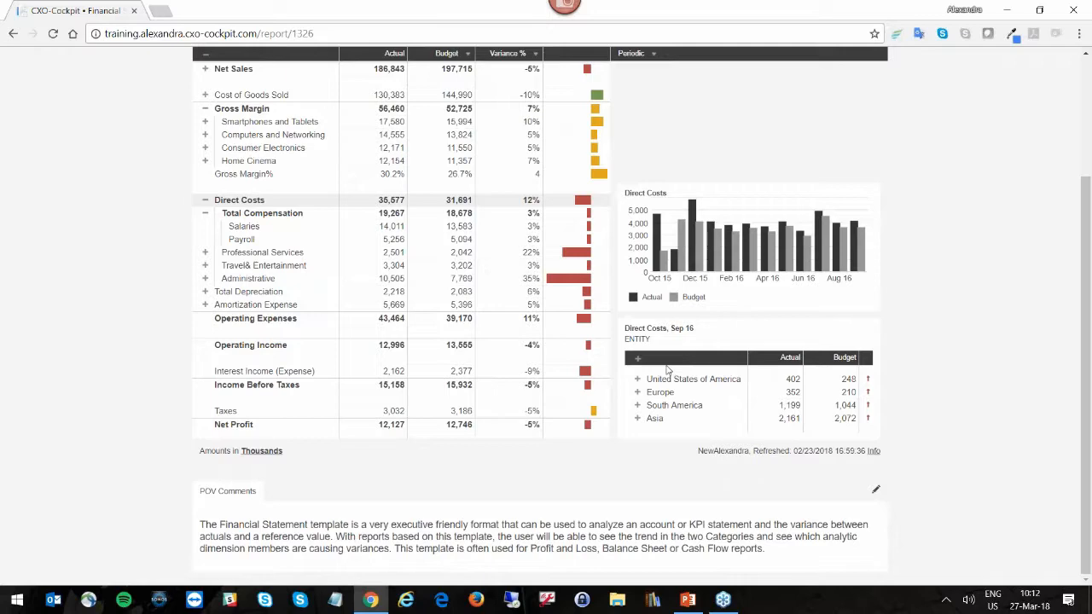
scroll(664, 290, "up", 5)
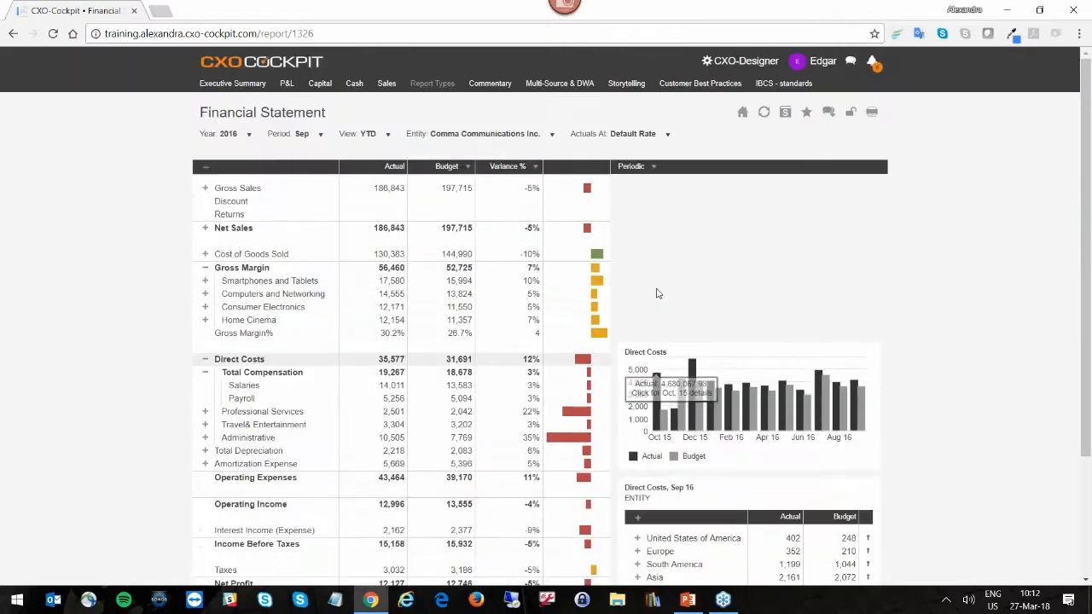
scroll(706, 403, "down", 3)
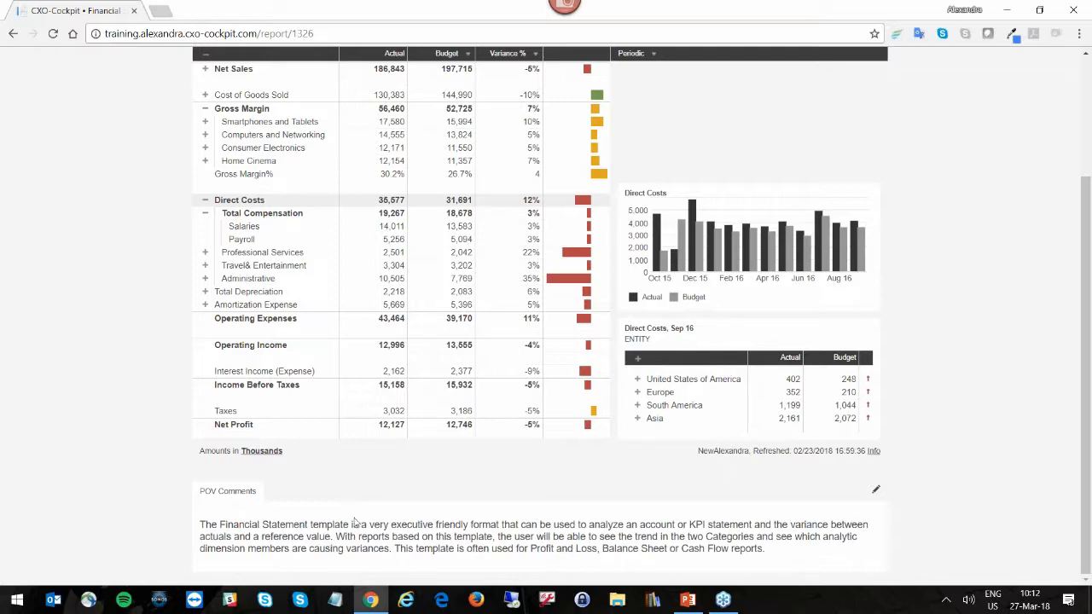
scroll(354, 524, "up", 3)
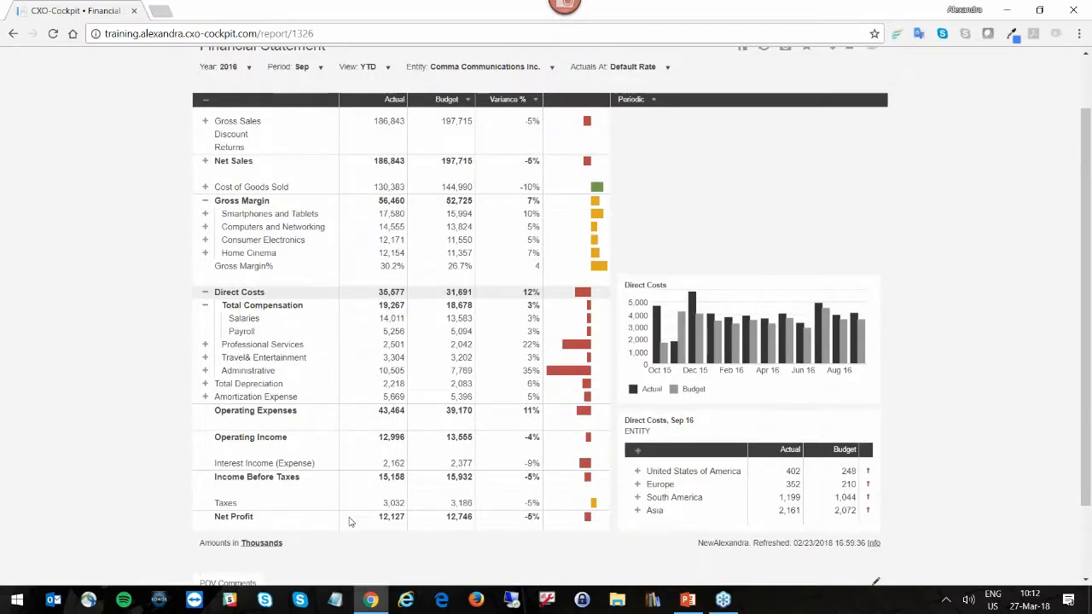
scroll(413, 527, "down", 3)
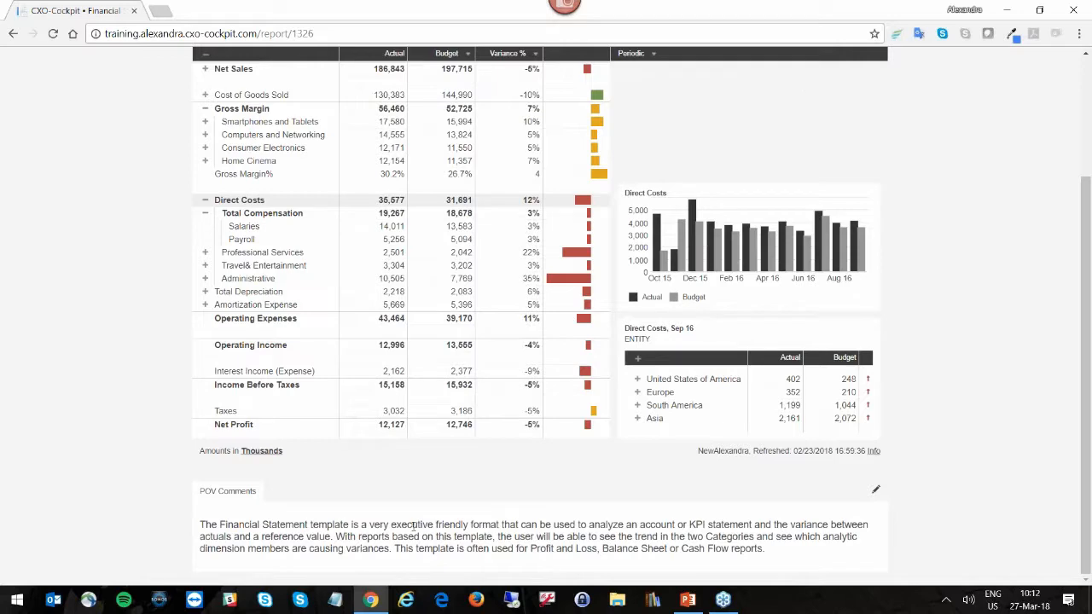
scroll(403, 537, "up", 2)
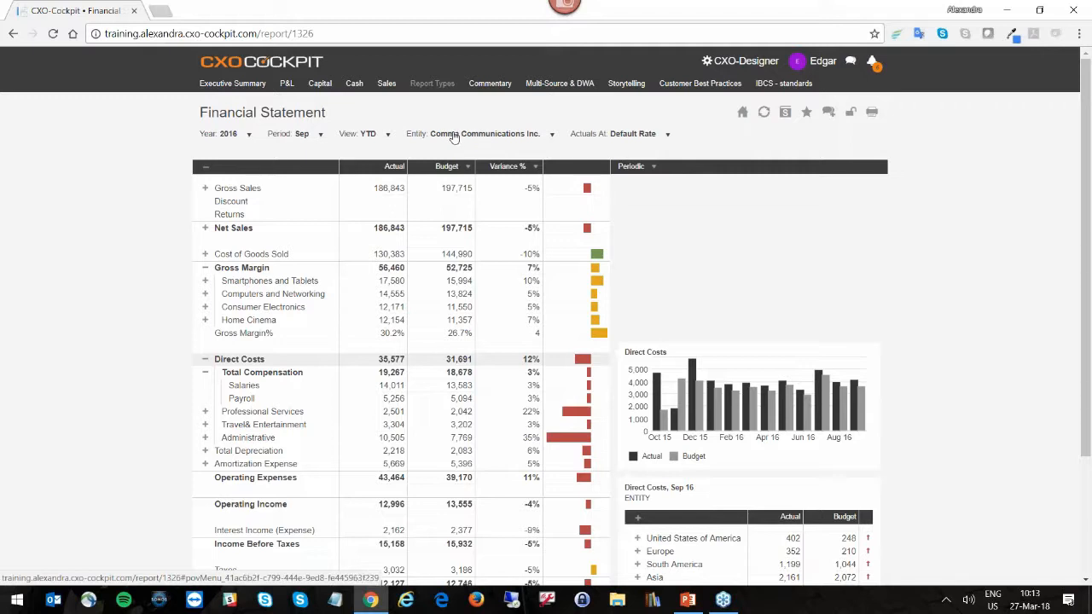
View the statement for the period Aug, and return the period to Sep
left_click(307, 139)
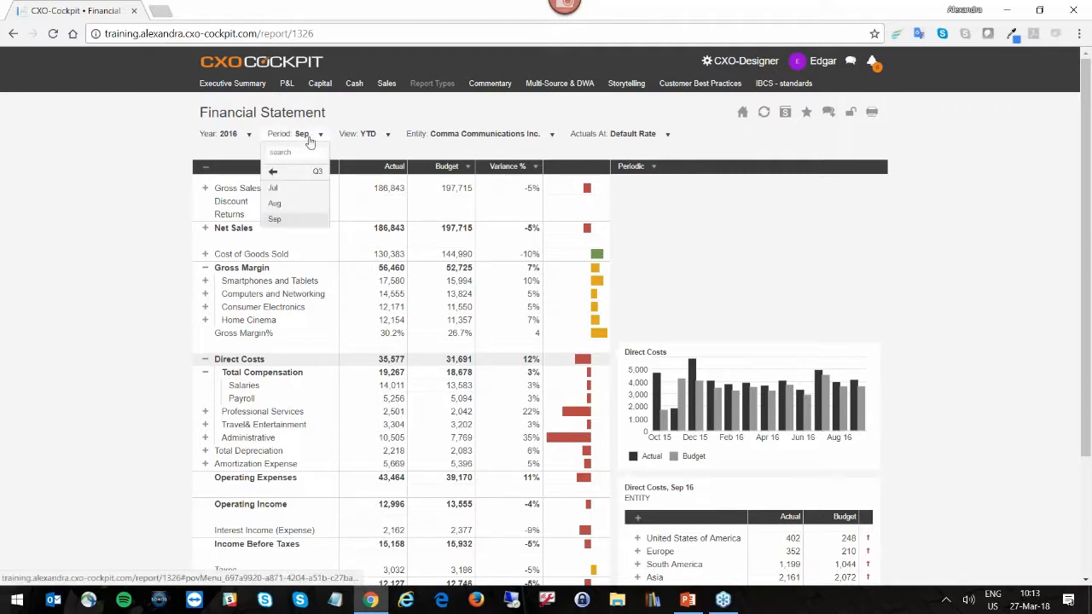
left_click(278, 203)
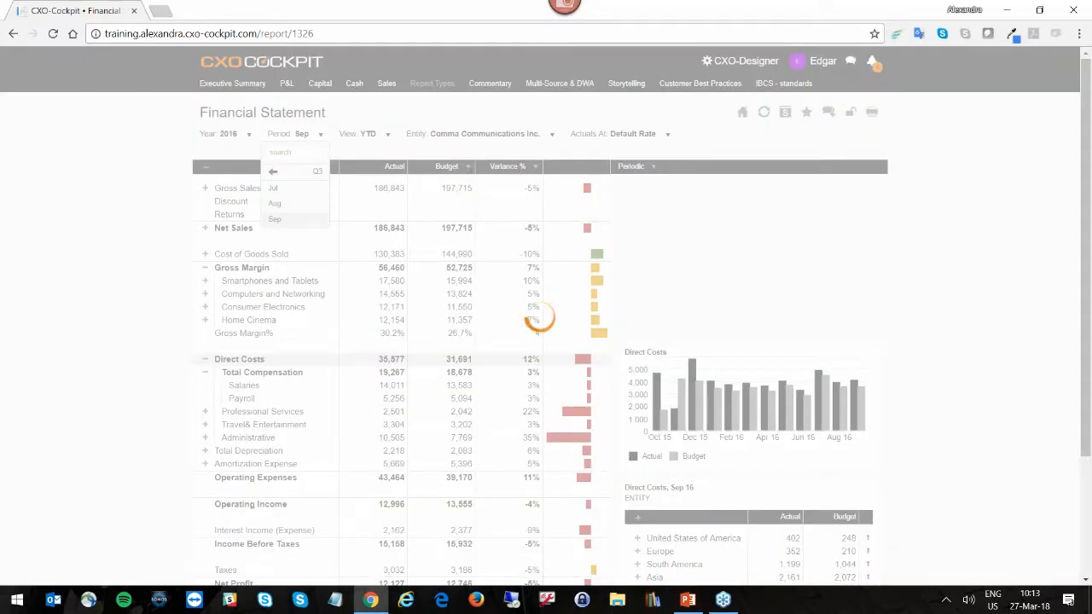
scroll(418, 277, "down", 2)
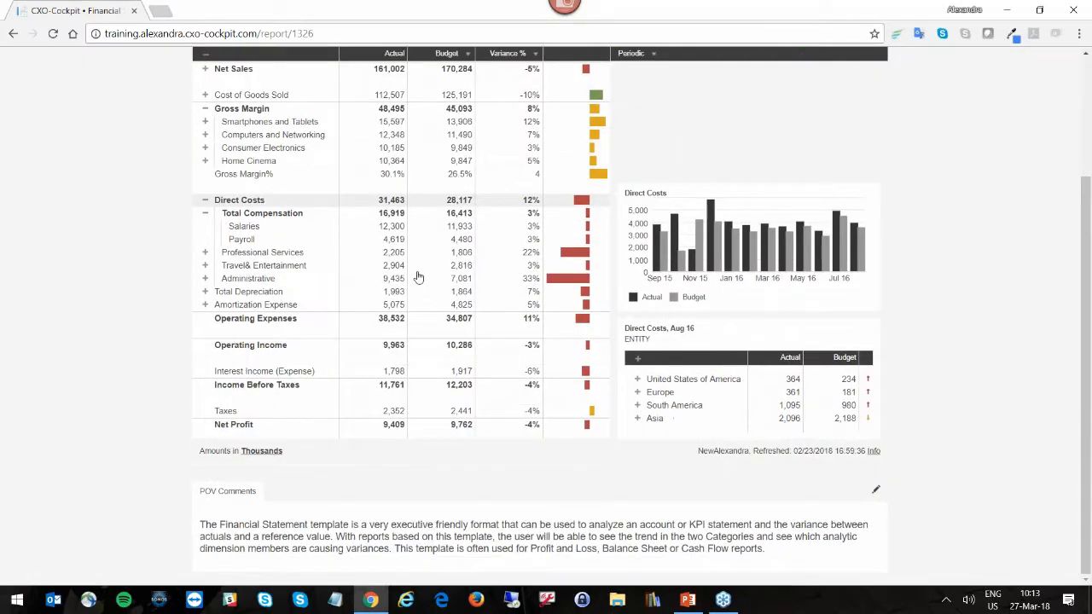
scroll(418, 277, "up", 3)
left_click(309, 134)
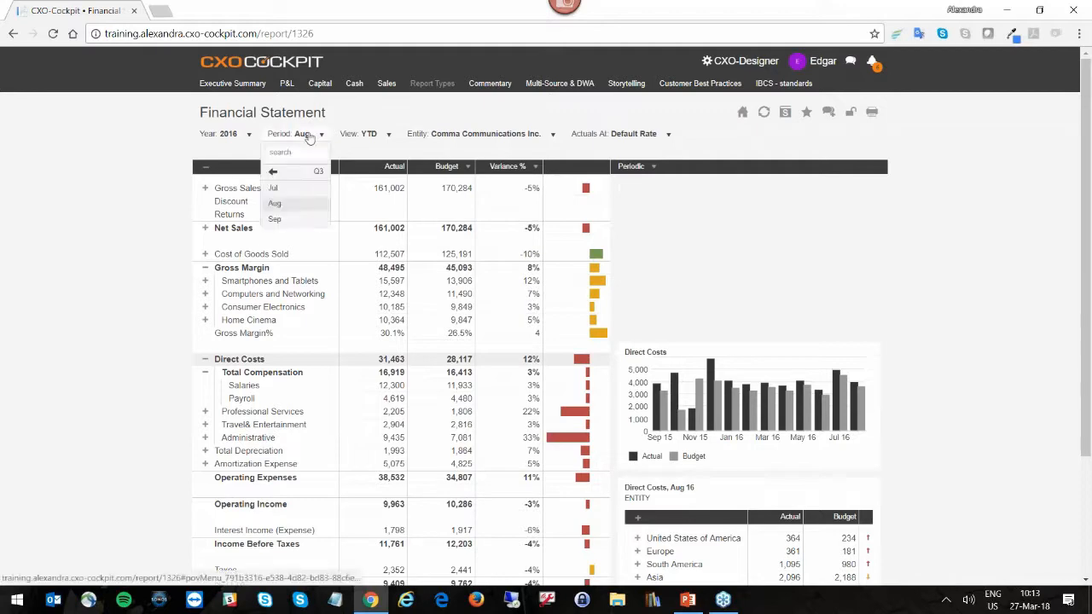
left_click(278, 219)
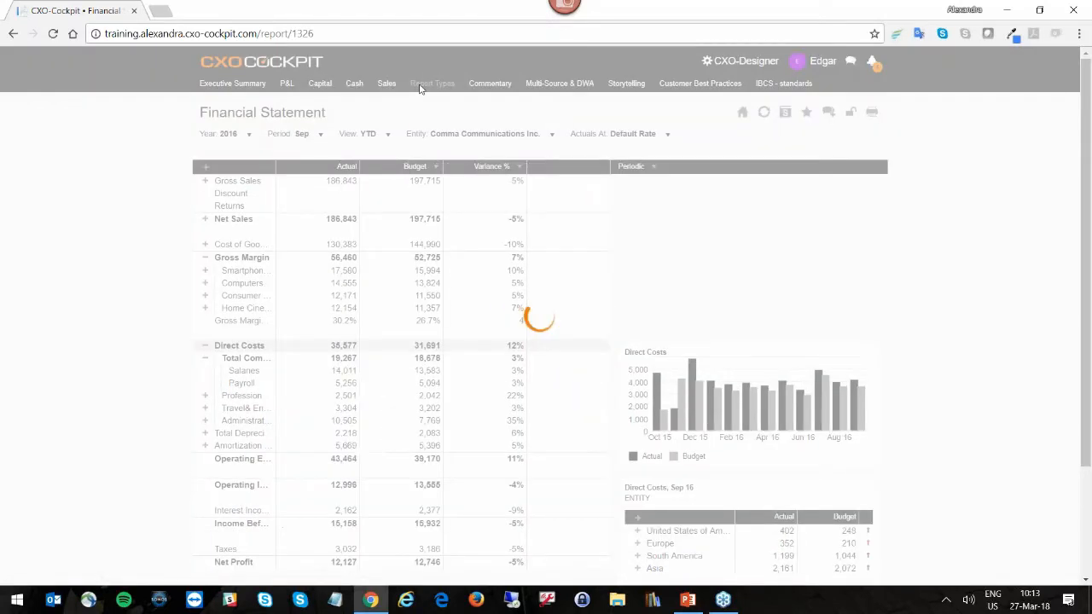
Open the Multi-Column report and expand its Net Sales and Cost of Goods Sold rows
left_click(427, 84)
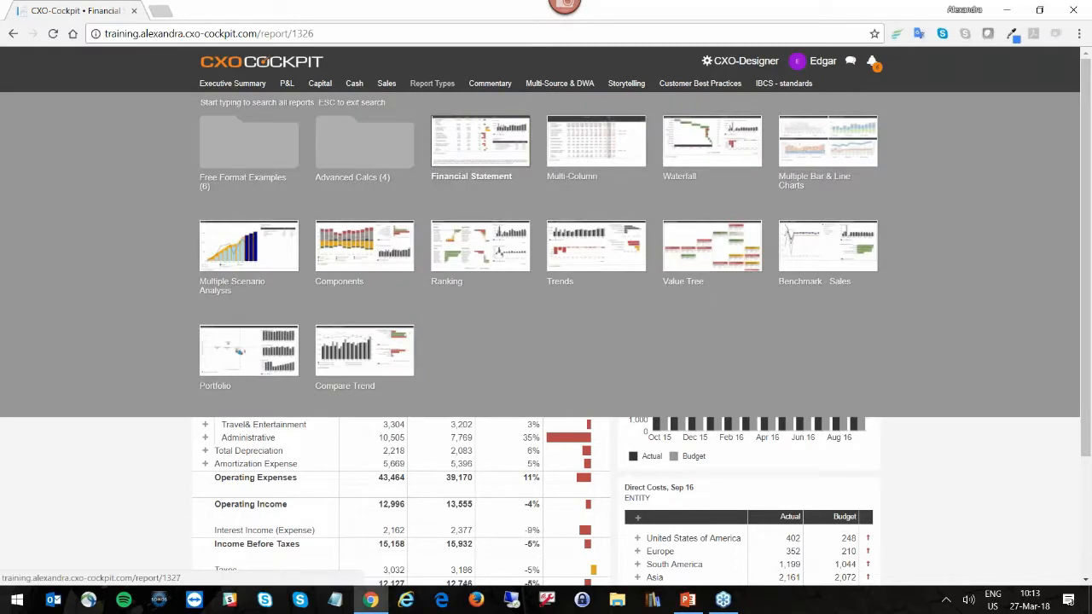
left_click(597, 141)
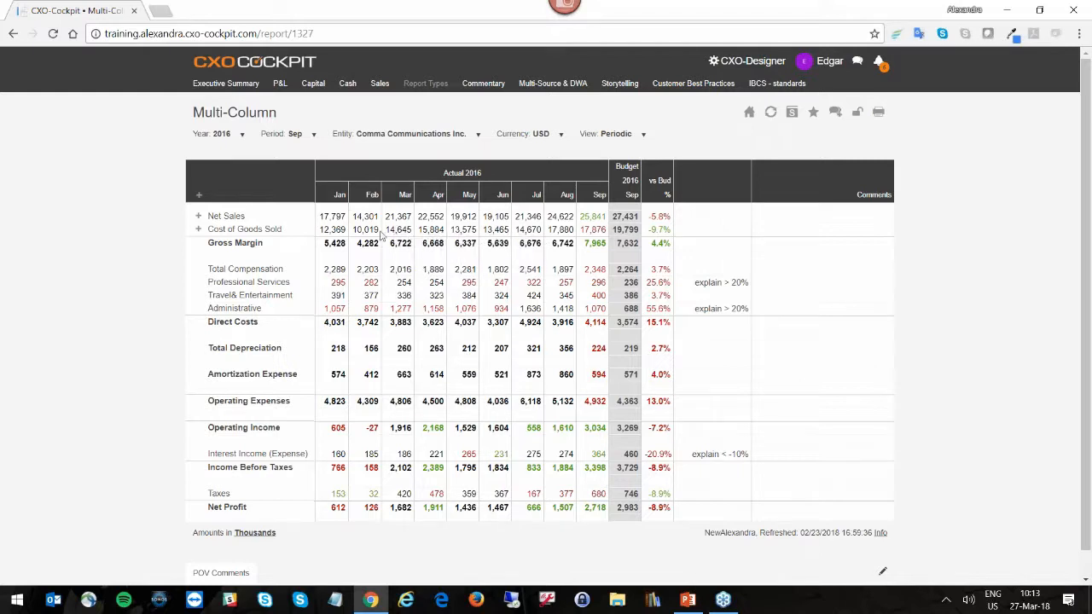
mouse_move(398, 228)
left_click(199, 218)
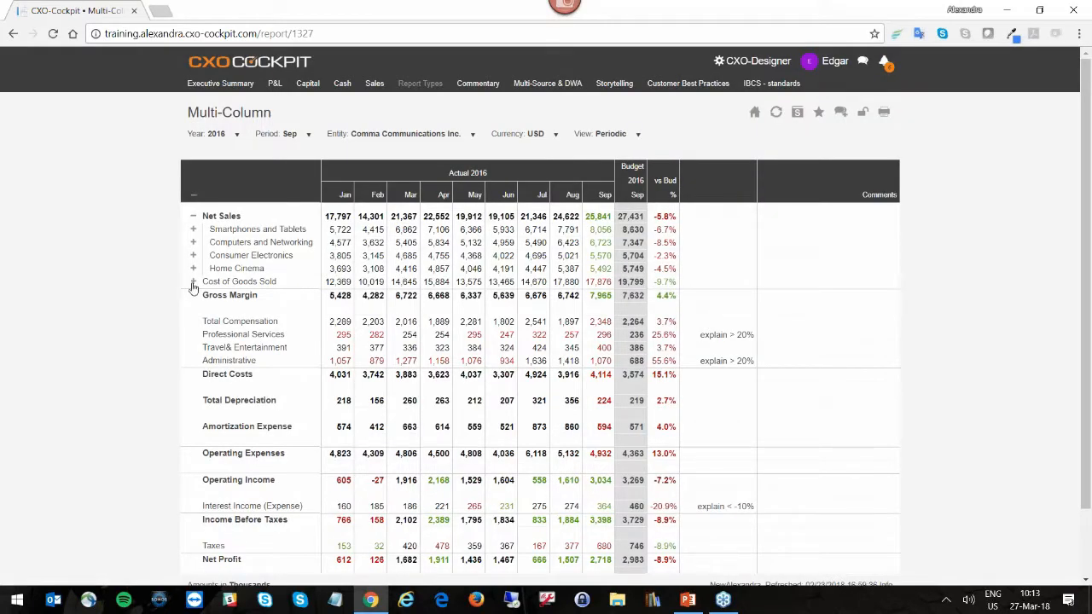
left_click(193, 282)
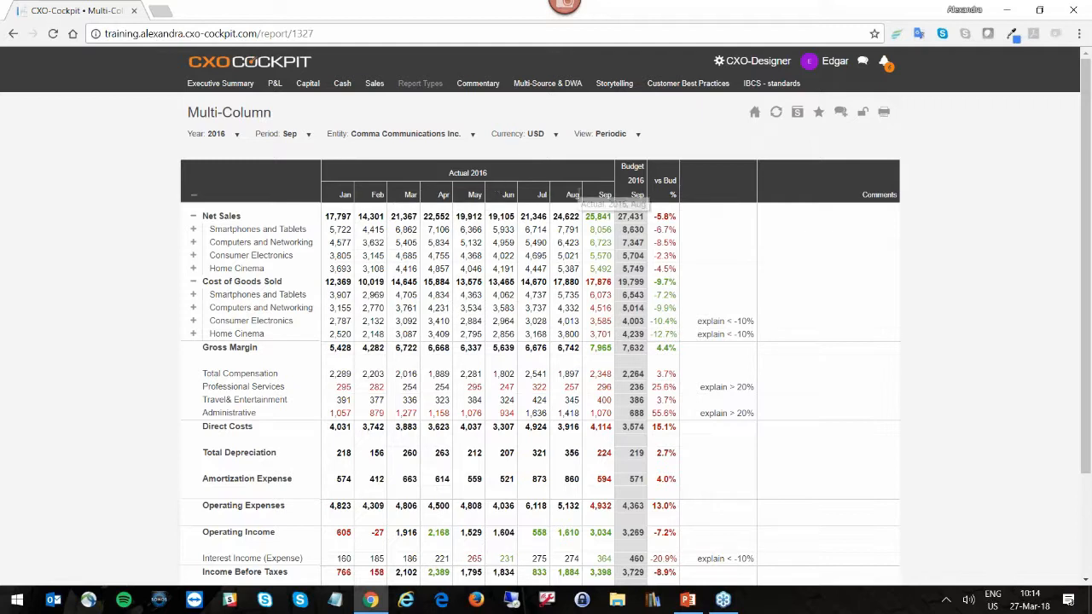
Set the Multi-Column report's period to Aug
left_click(290, 136)
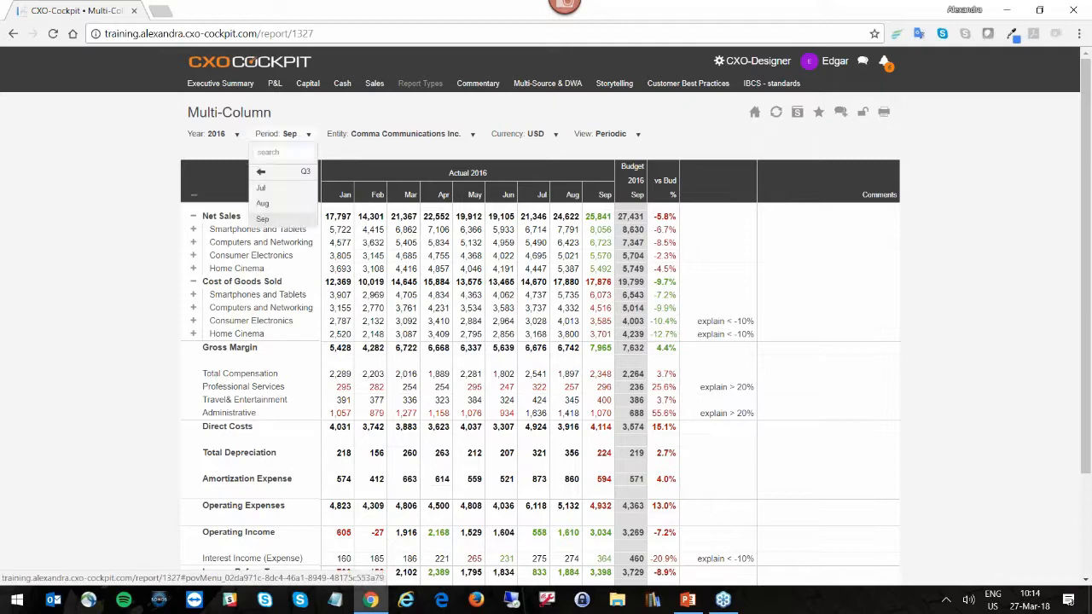
left_click(264, 206)
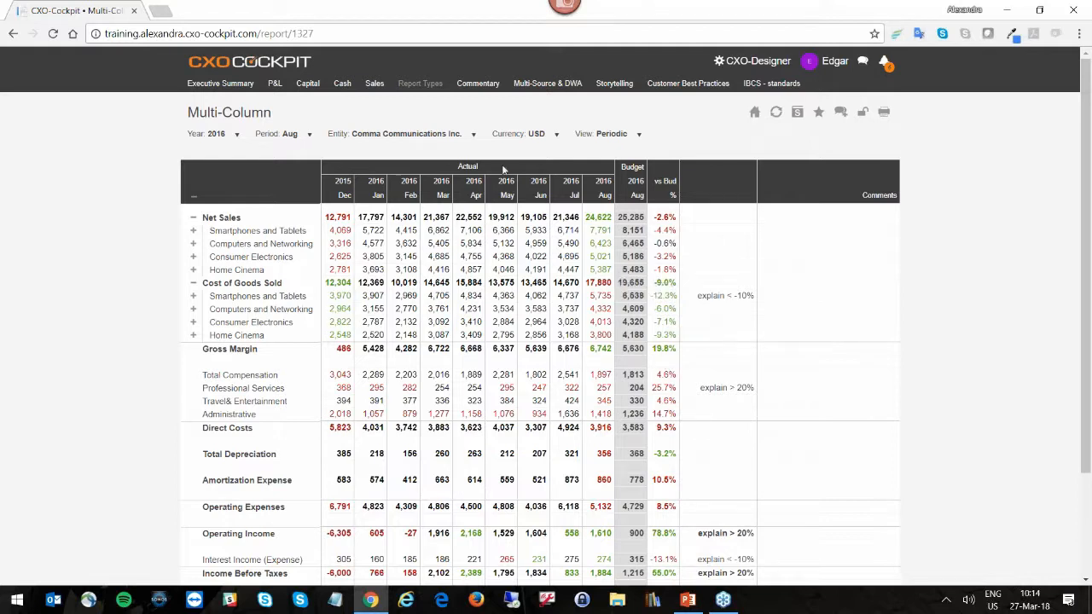
Open the Waterfall report from the report types collection
mouse_move(422, 85)
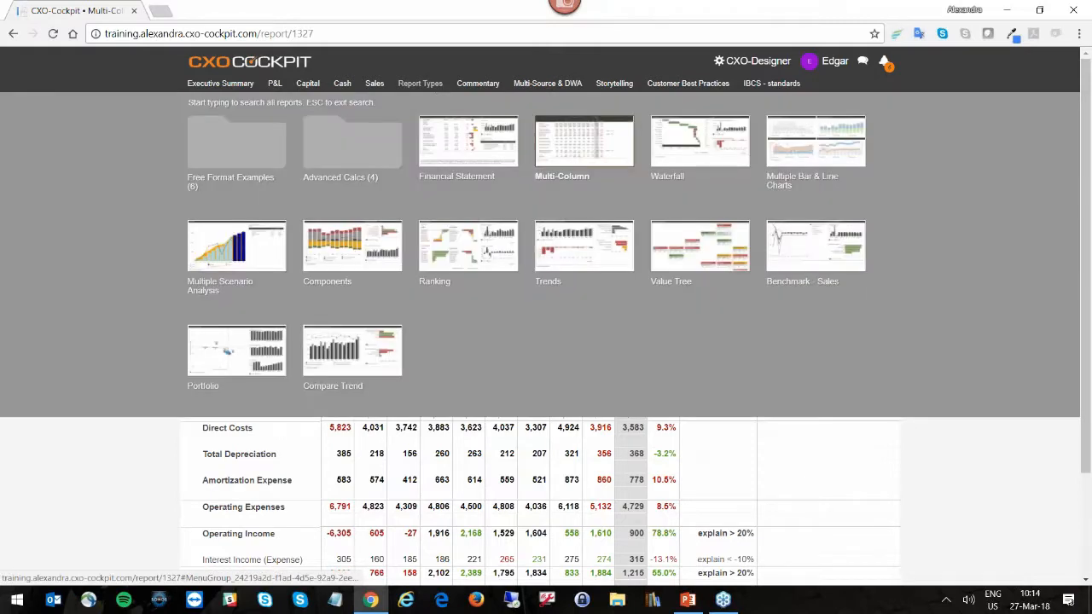
left_click(687, 142)
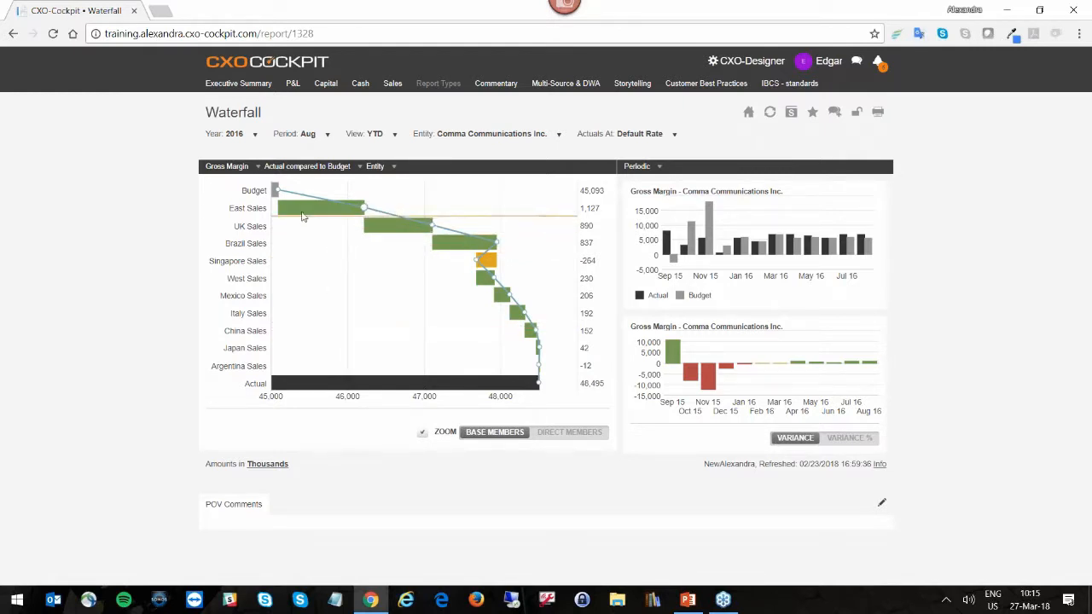
View the Gross Margin waterfall as Actual compared to Forecast, and return it to Actual compared to Budget
left_click(247, 169)
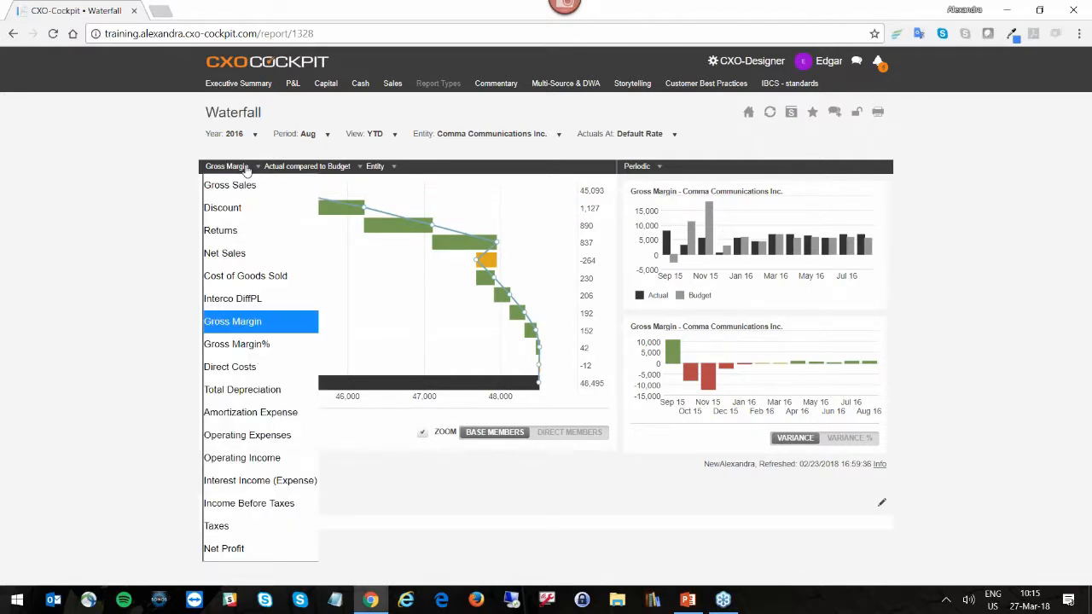
left_click(247, 168)
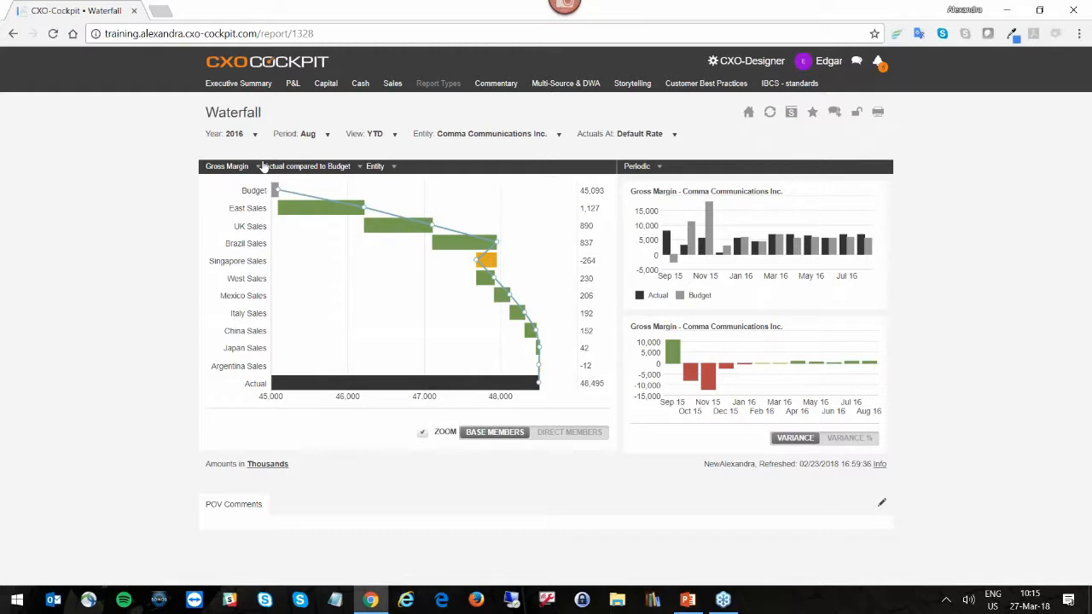
left_click(284, 167)
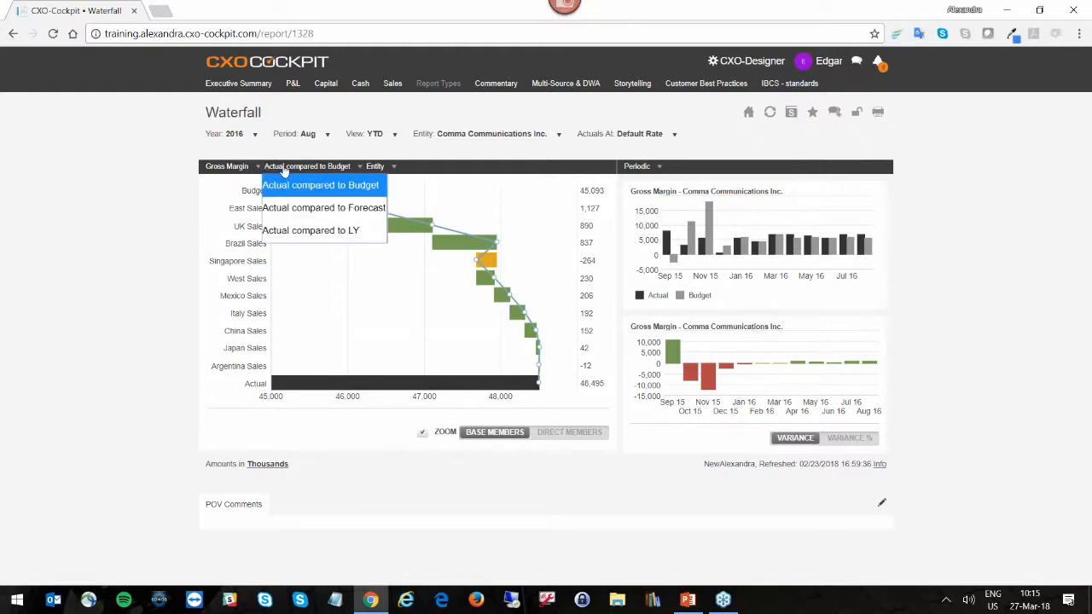
left_click(303, 207)
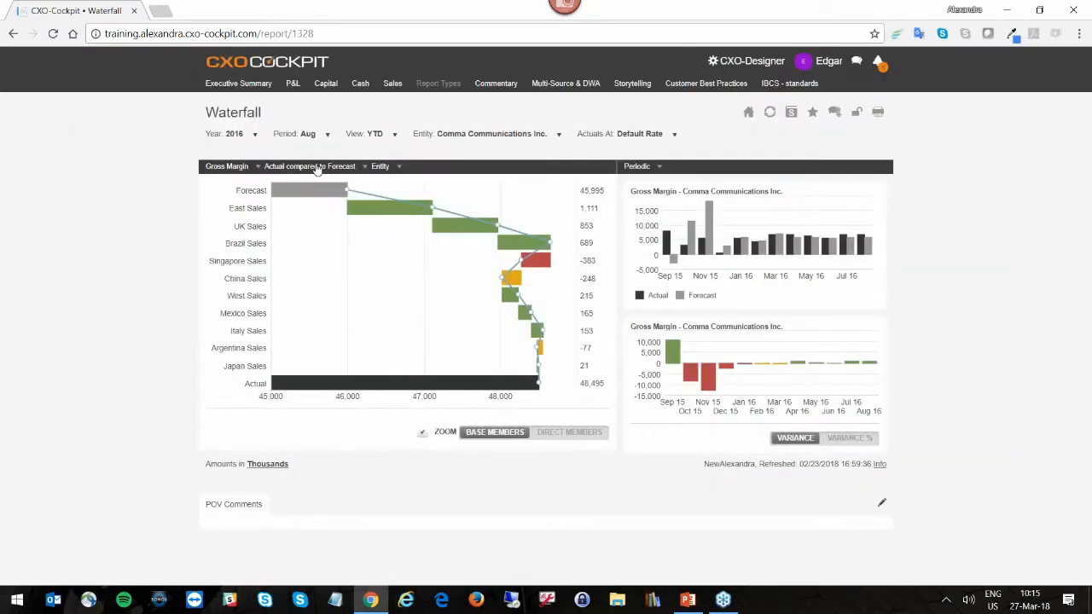
left_click(315, 167)
left_click(309, 184)
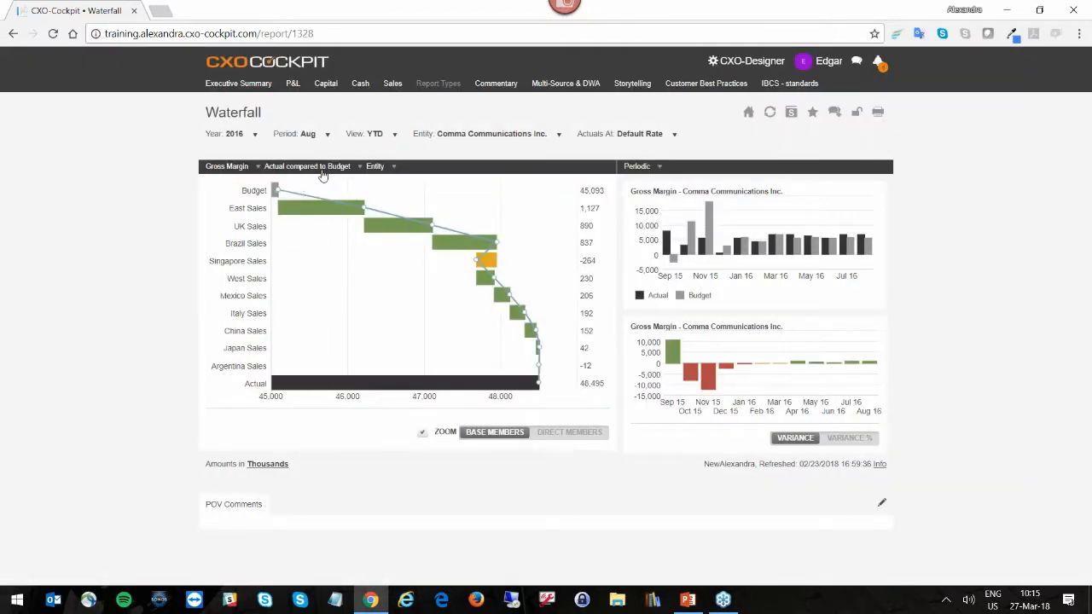
Set the waterfall's scenario comparison to Actual compared to Forecast
mouse_move(671, 243)
left_click(337, 168)
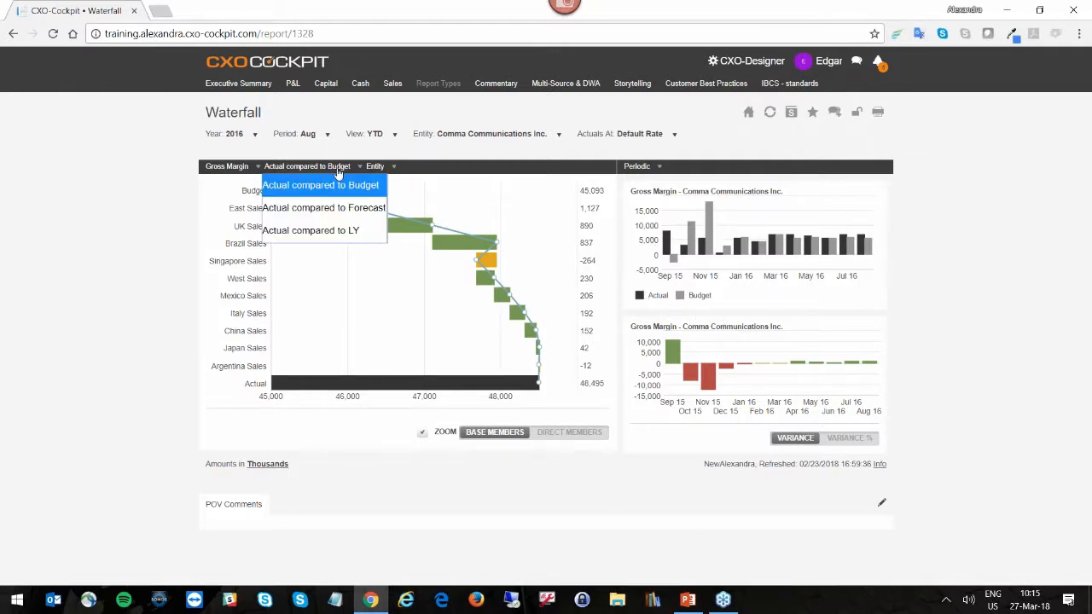
left_click(340, 213)
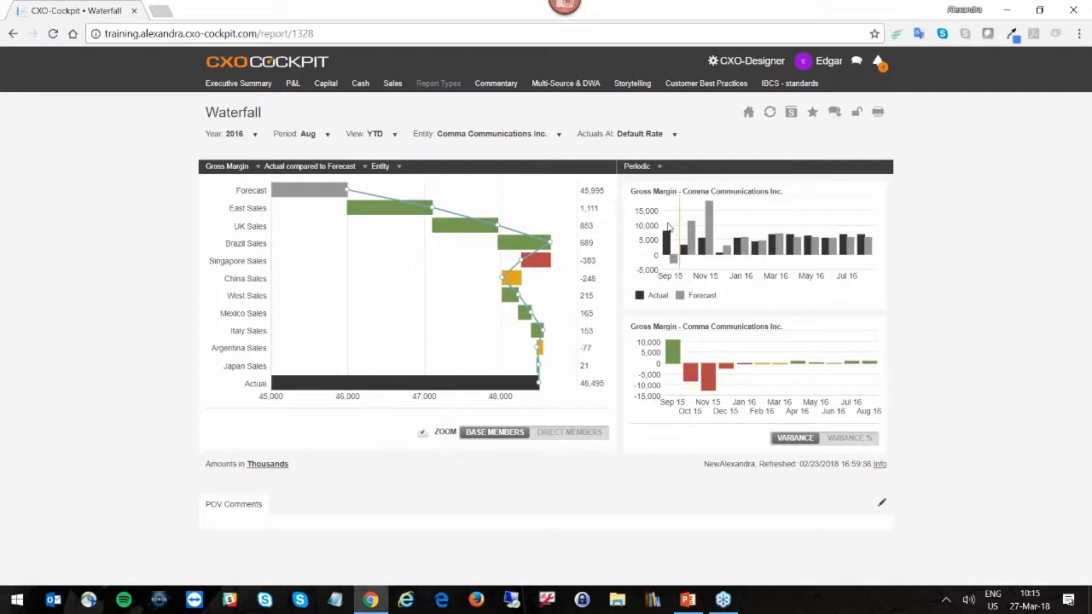
View the Gross Margin trend charts as YTD, and return them to Periodic
left_click(641, 168)
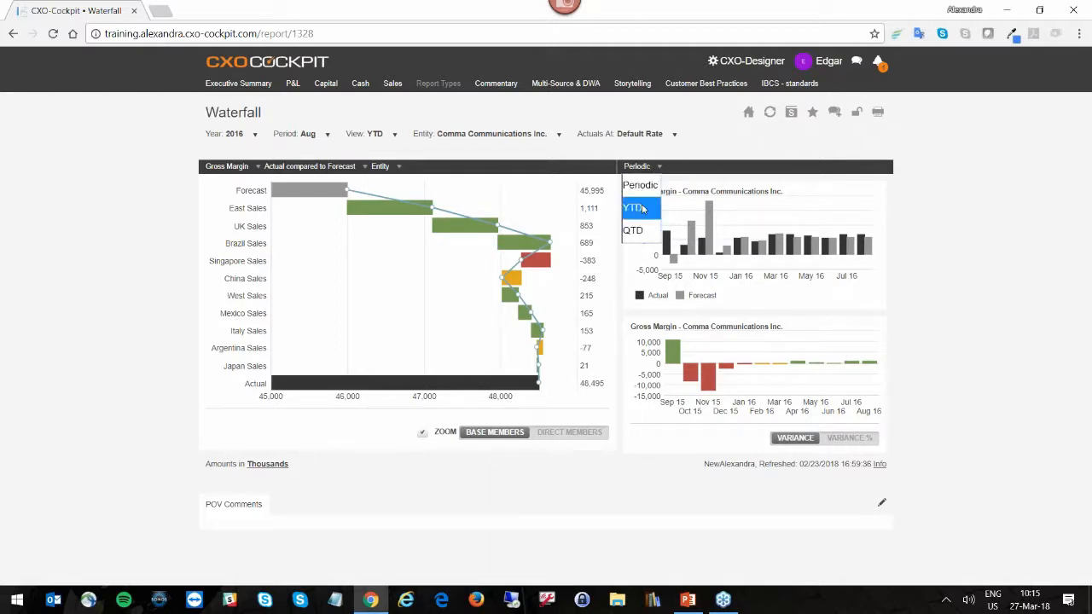
left_click(643, 208)
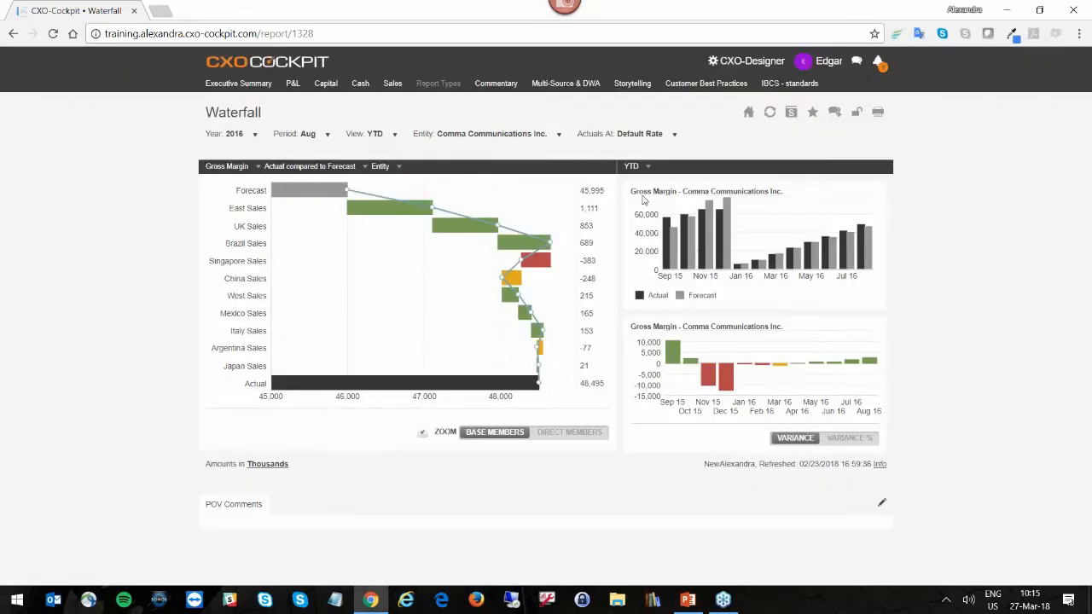
left_click(648, 167)
left_click(644, 188)
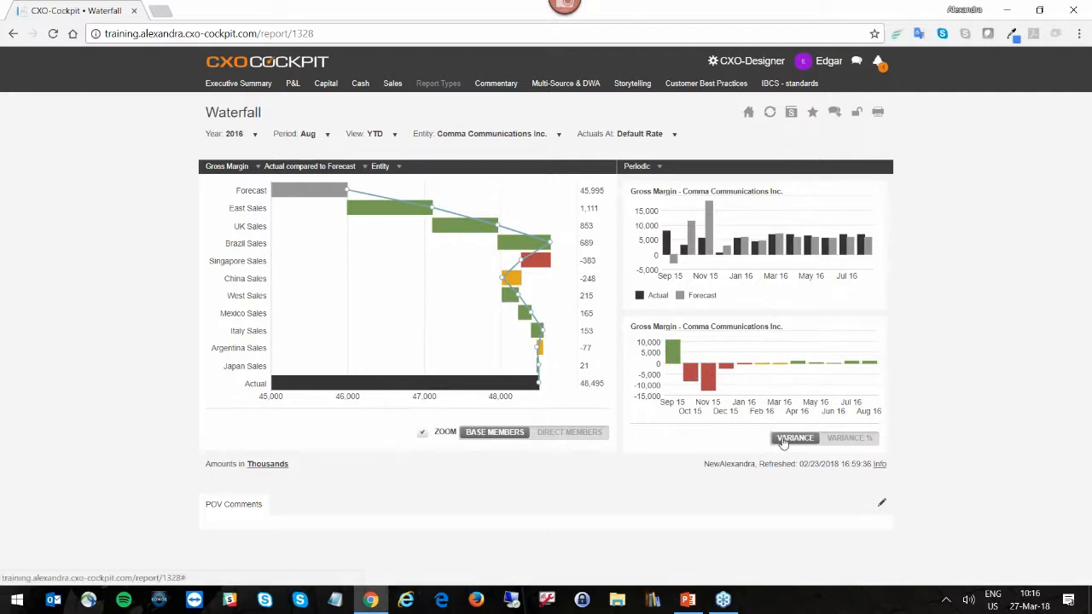
Show the trend variance as a percentage and break the zoomed waterfall down by direct members
left_click(852, 440)
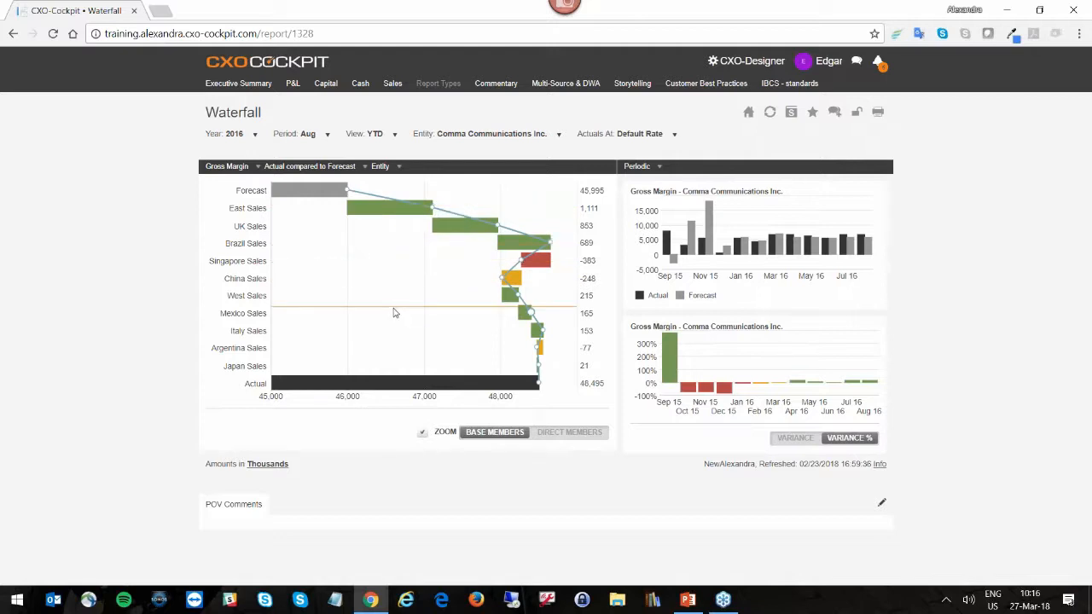
left_click(422, 434)
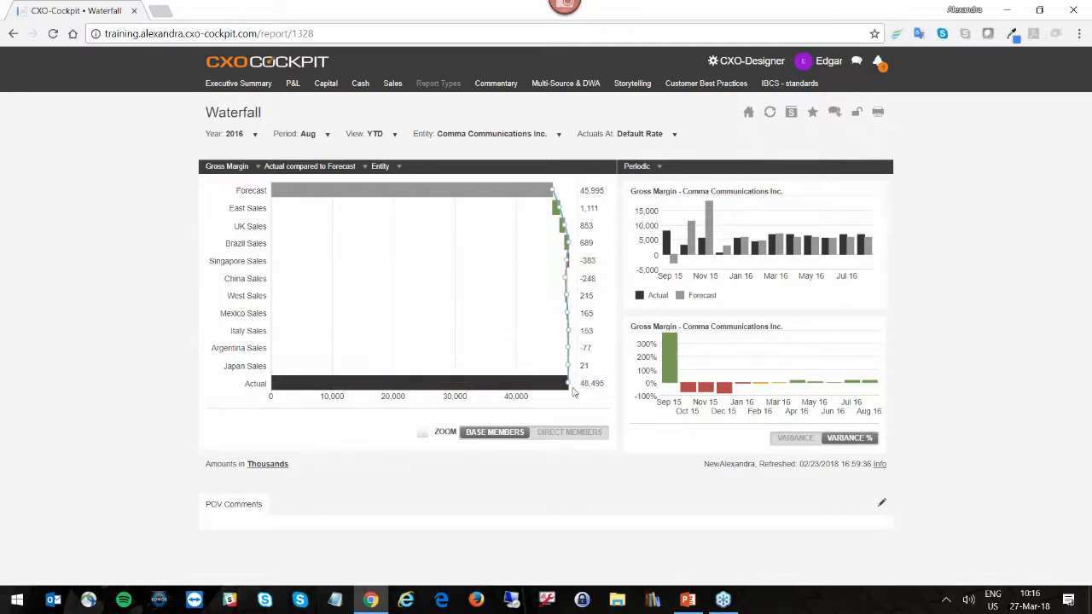
left_click(421, 432)
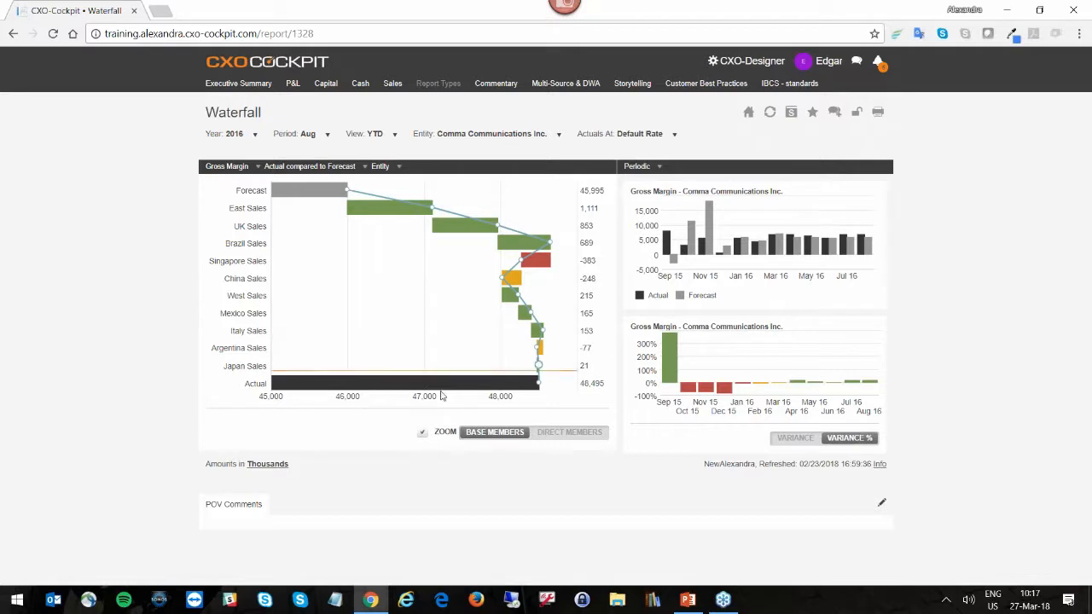
left_click(569, 432)
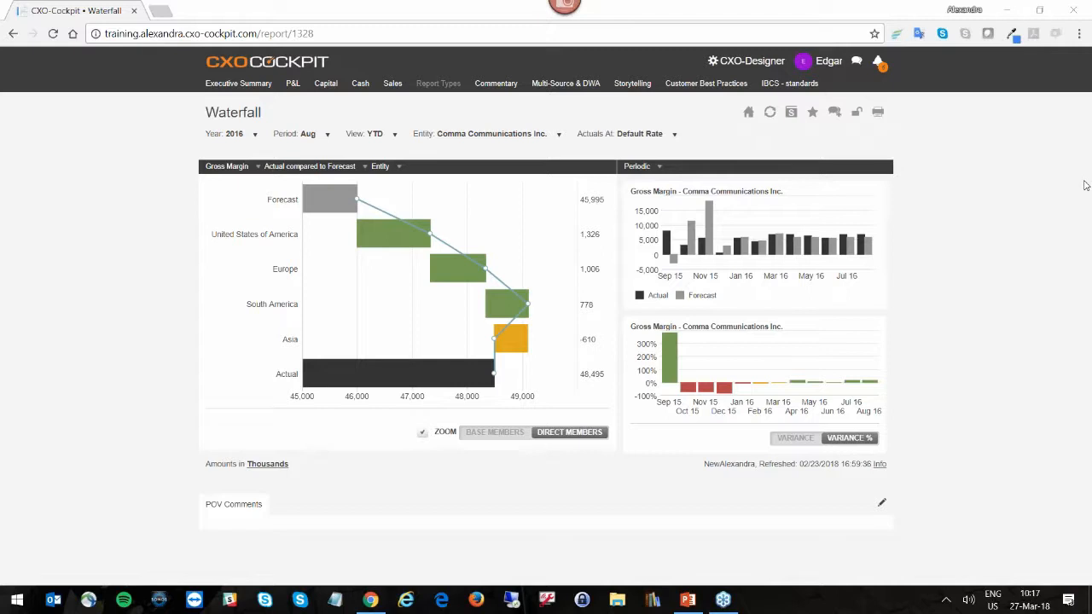
Check the notifications about shared storyboards and close the list
left_click(878, 63)
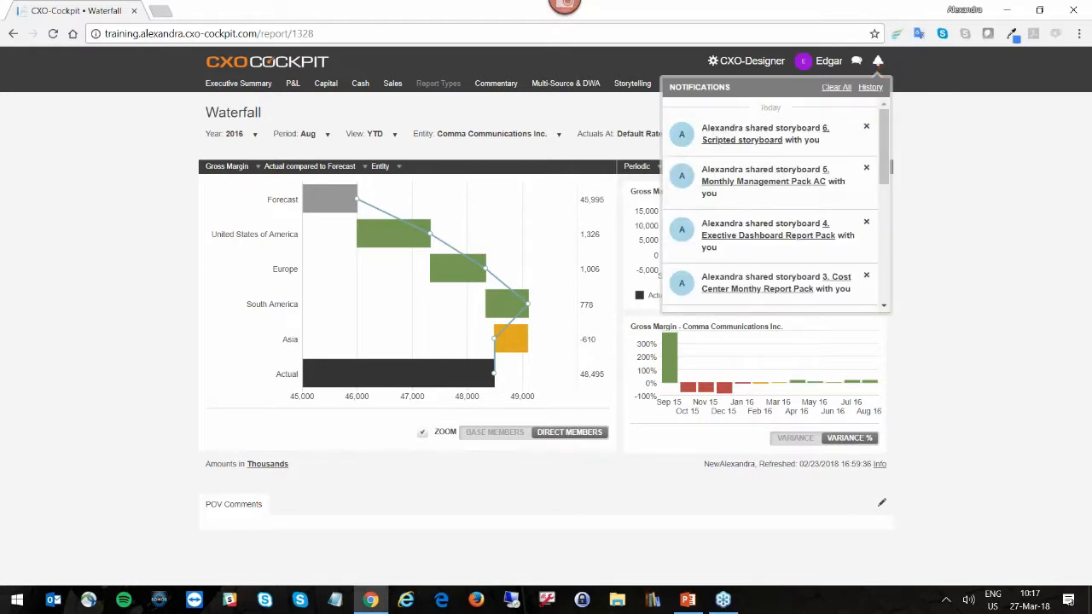
left_click(978, 110)
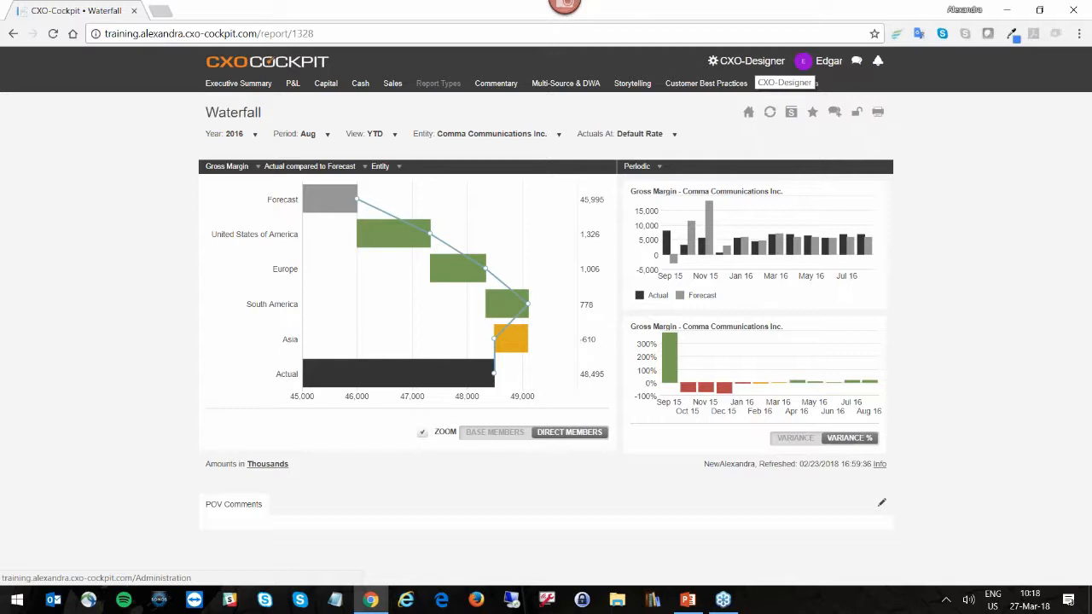
Switch to CXO-Designer and create a report named Short PL from the Multi-Column template with EPM as source system
left_click(748, 61)
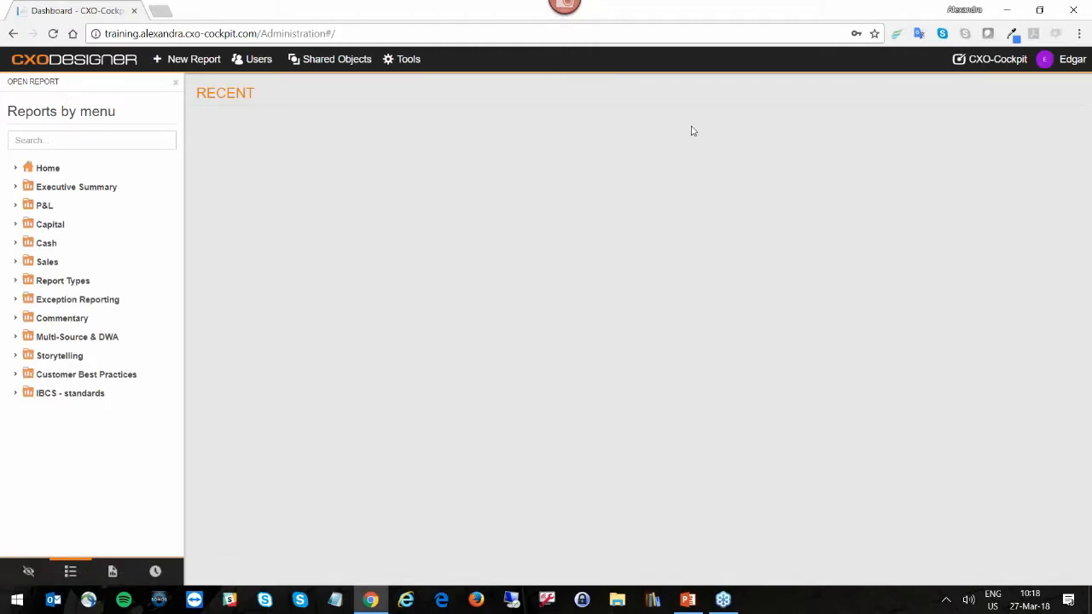
left_click(218, 59)
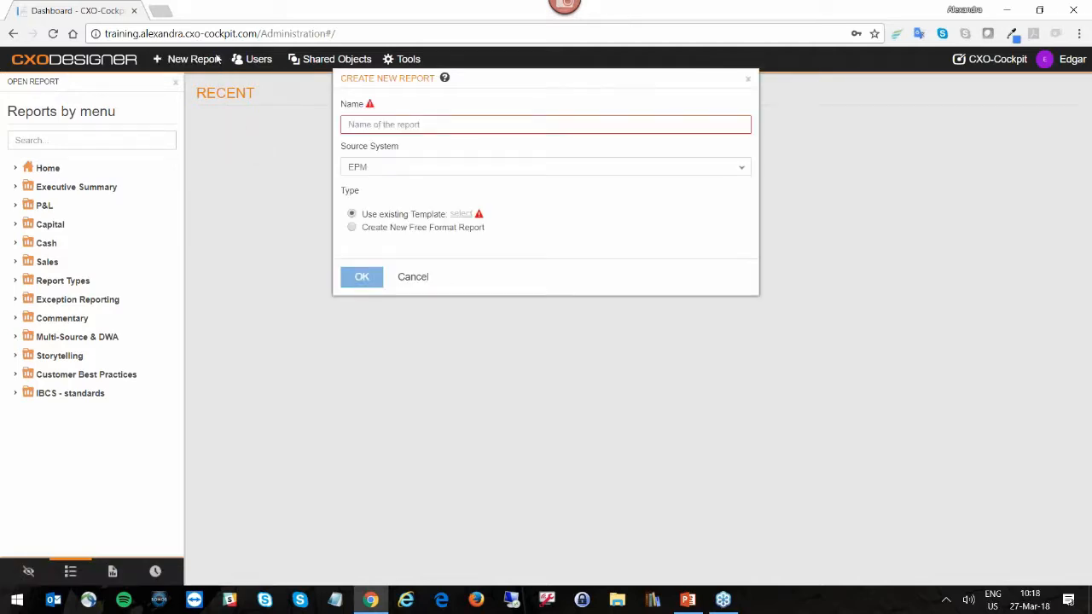
left_click(384, 123)
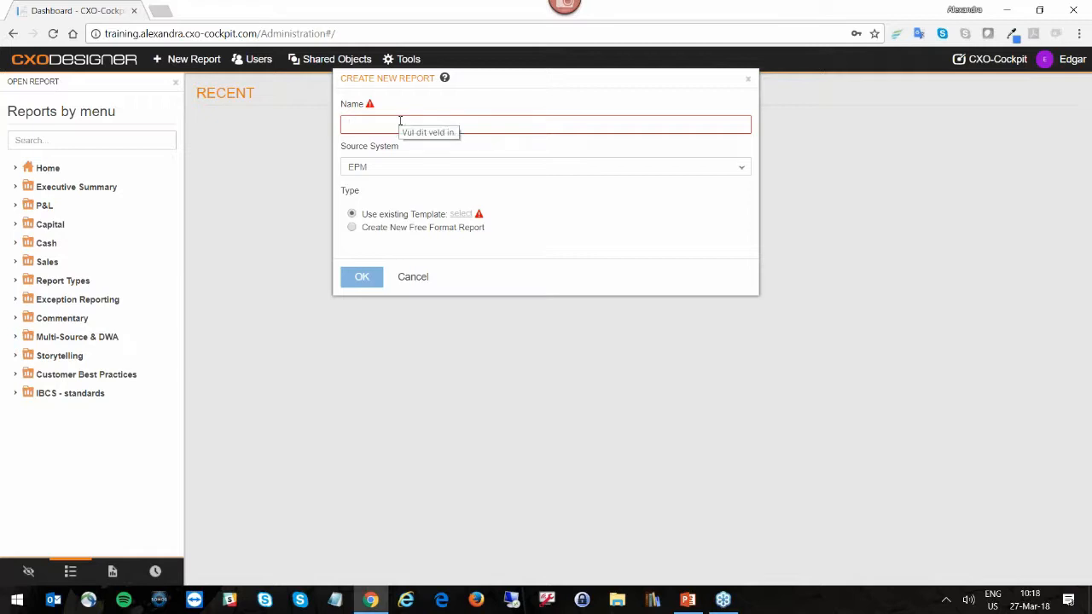
type("Short PL")
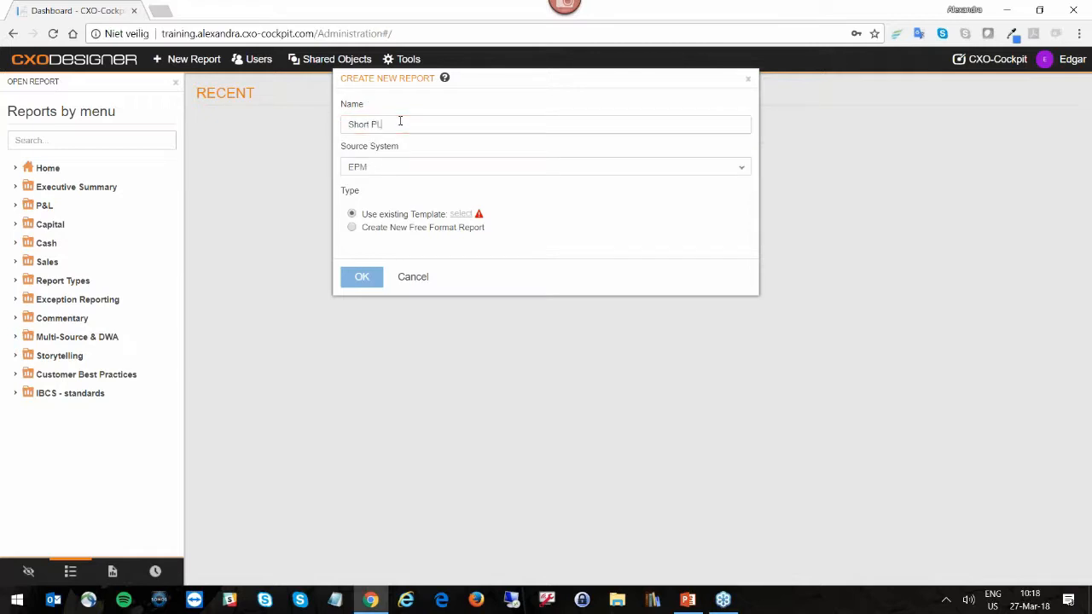
left_click(410, 175)
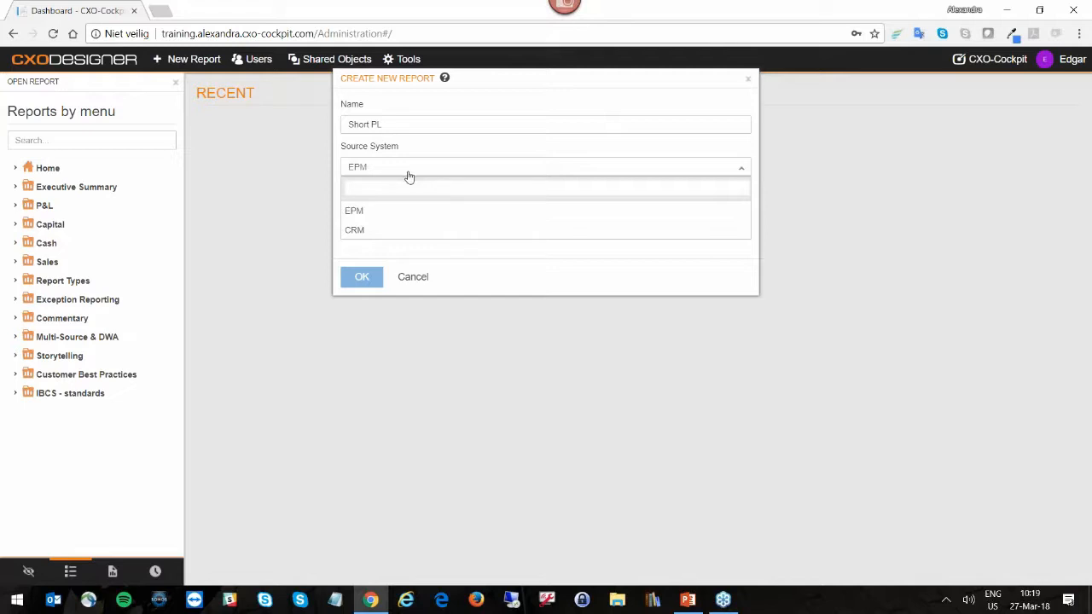
left_click(412, 172)
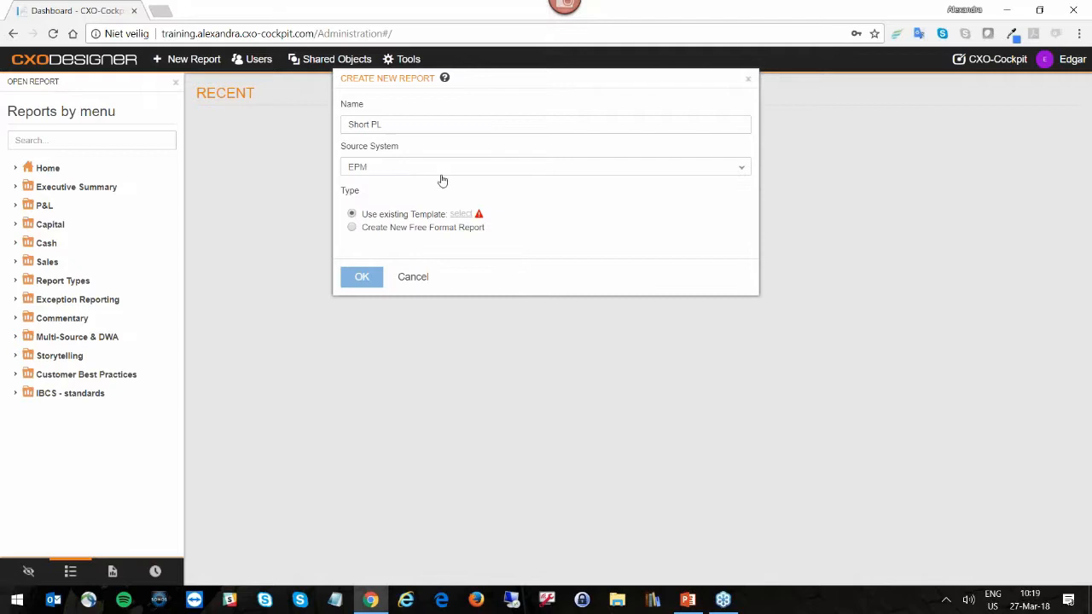
left_click(468, 218)
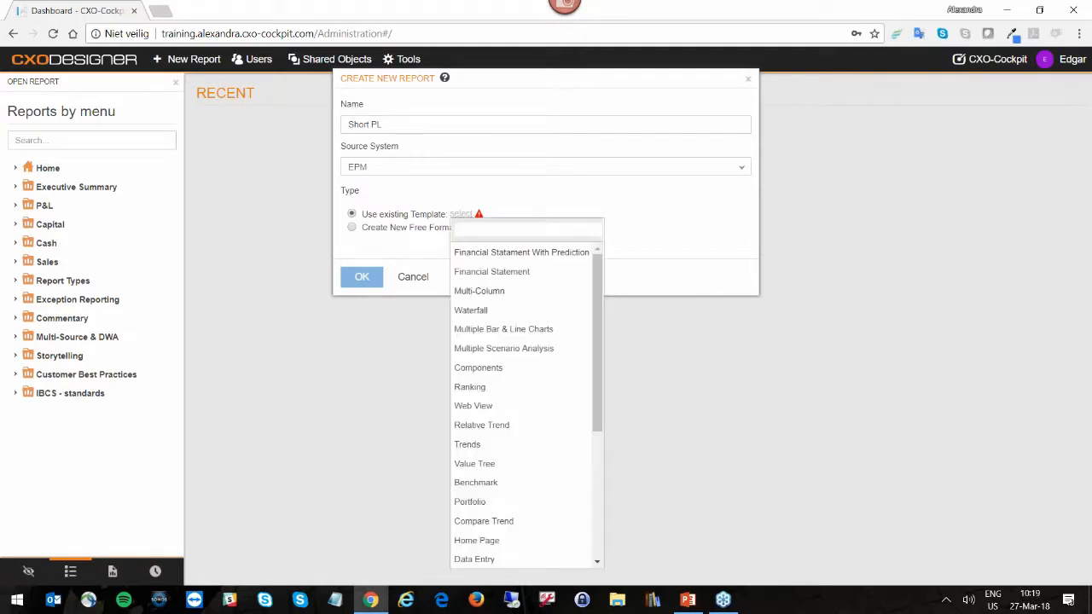
left_click(467, 355)
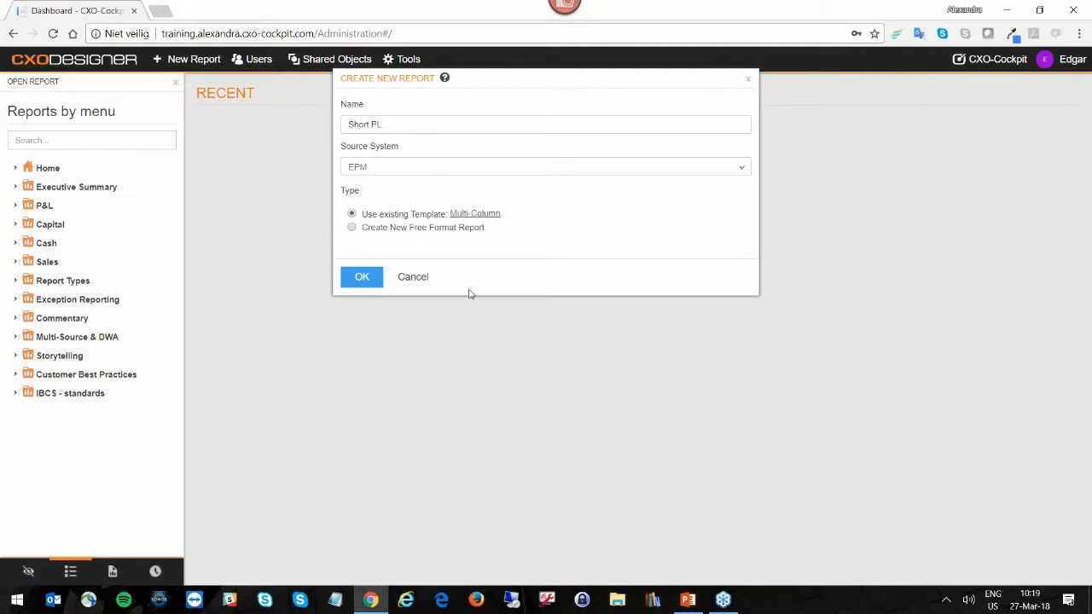
left_click(363, 280)
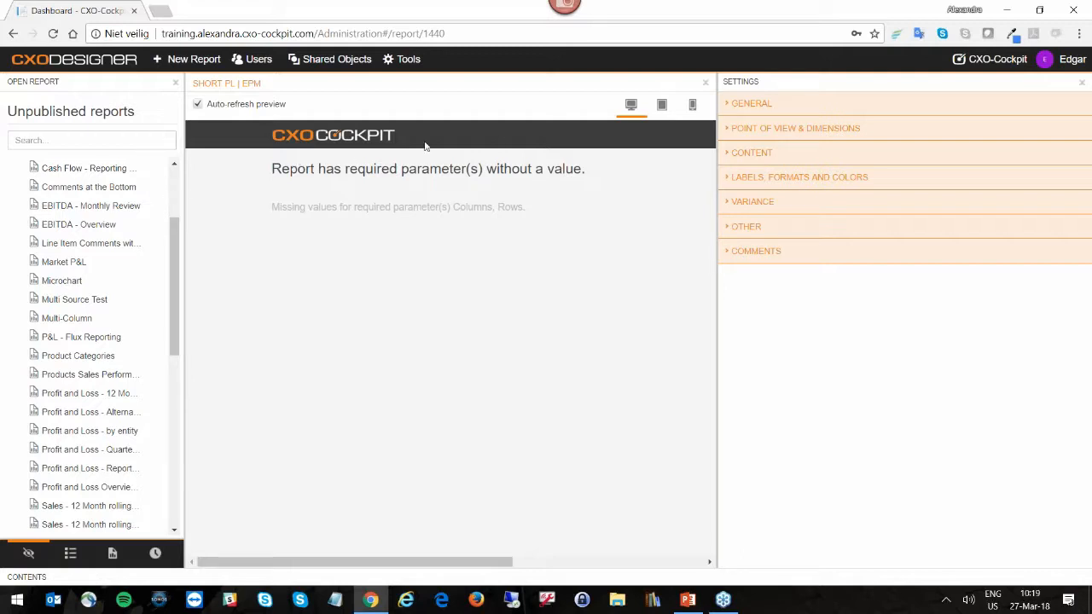
Set the Short PL report's rows to the shared list ROW - PL Summary (webinar), filtering the lists by "webin"
left_click(748, 155)
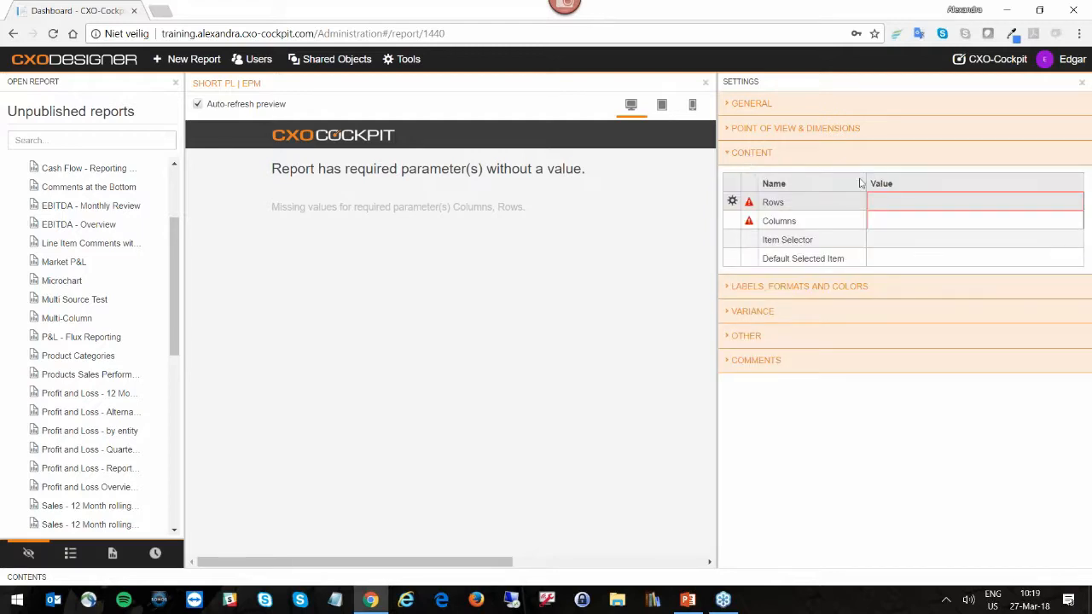
left_click(900, 200)
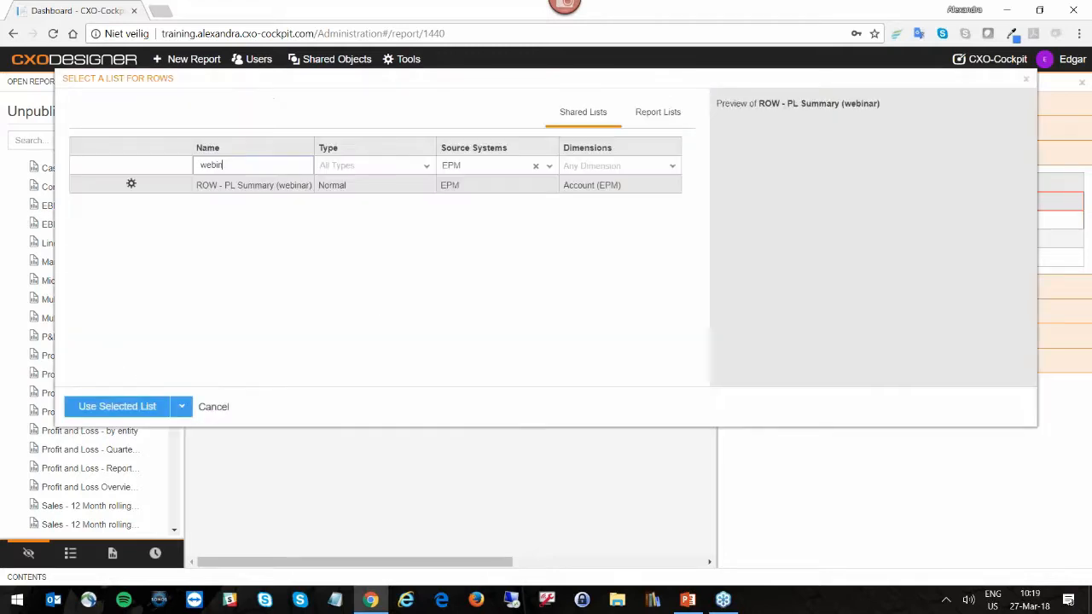
left_click(178, 188)
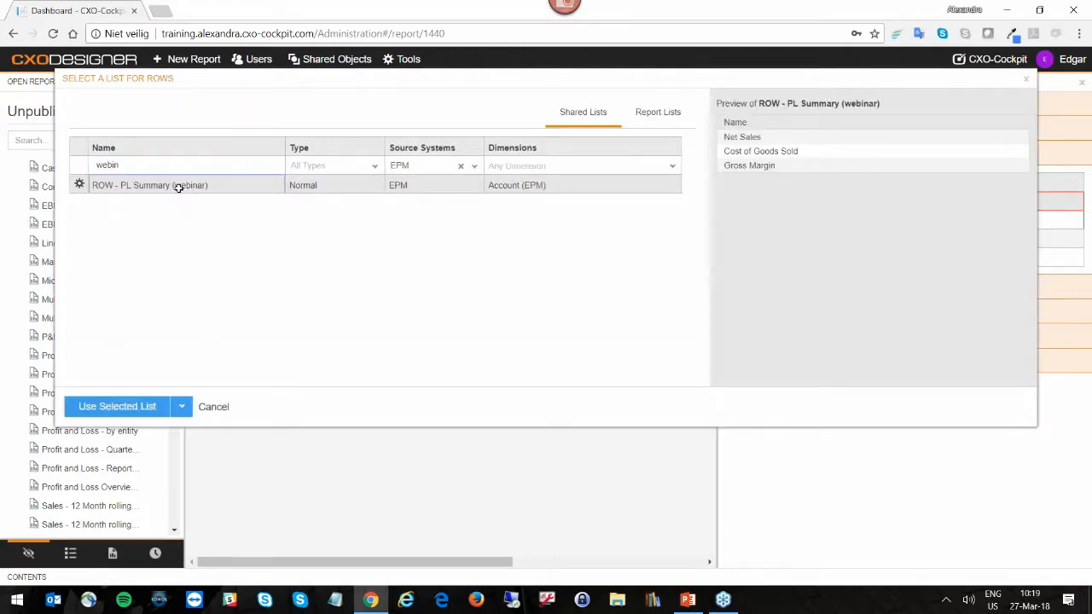
left_click(117, 406)
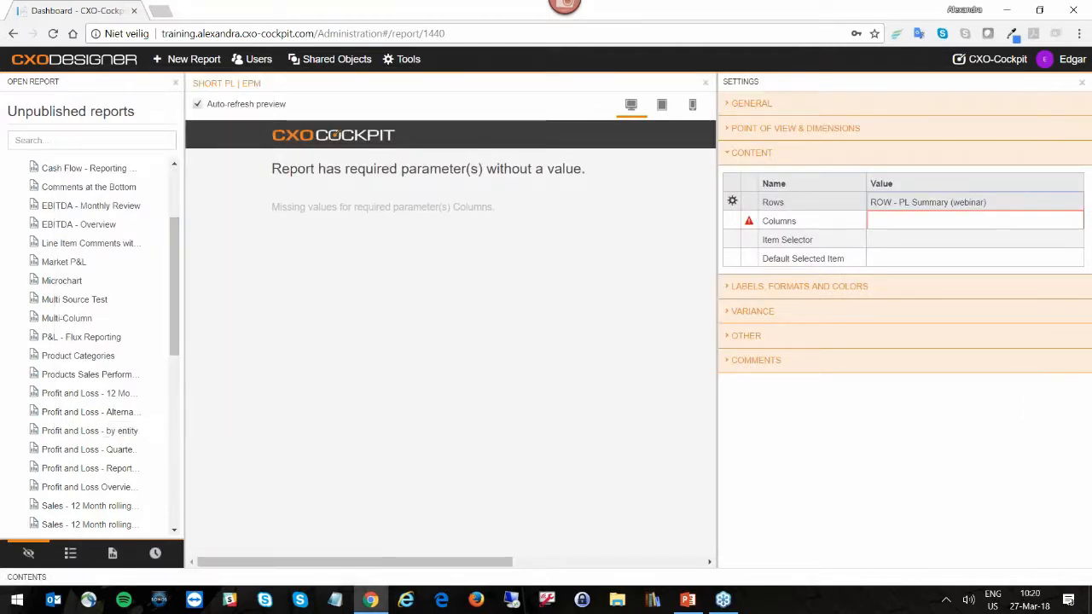
Set the report's columns to the shared list ___TimeSeries12, filtering by "time", and hide the report list to widen the preview
left_click(896, 225)
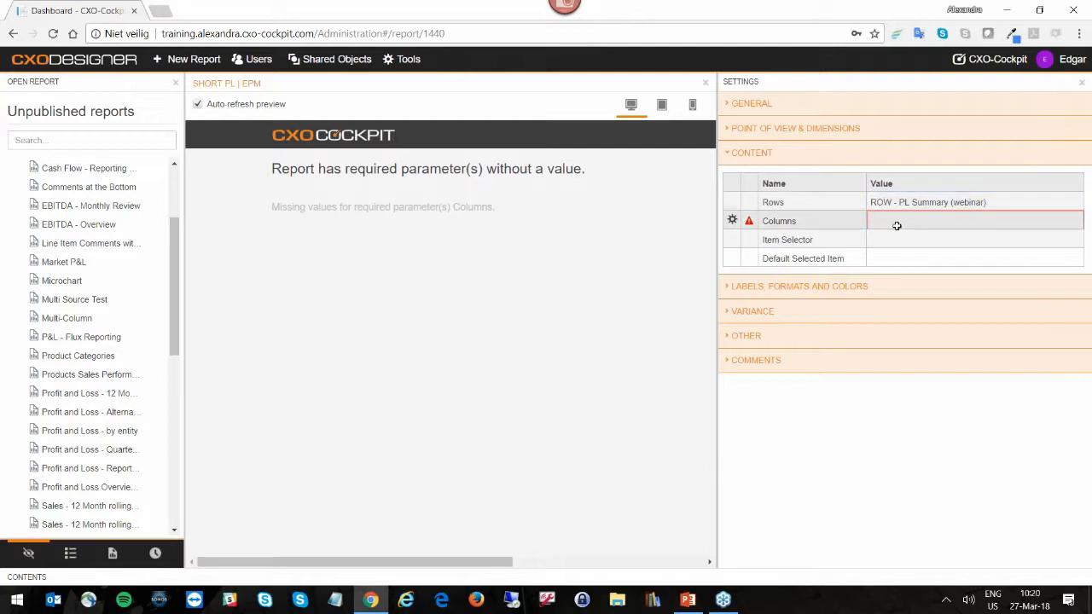
left_click(896, 225)
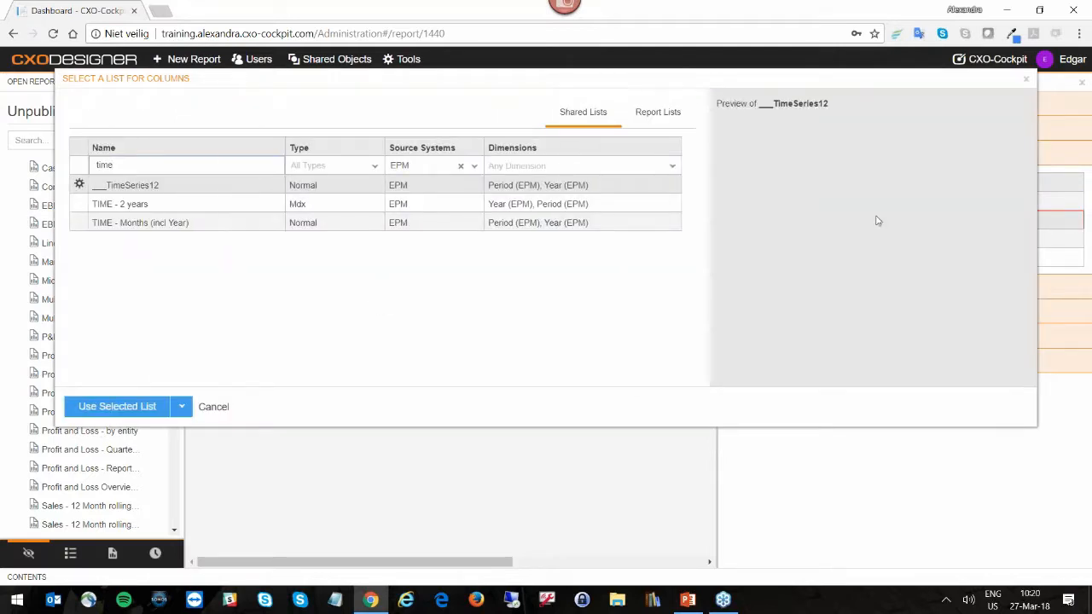
left_click(265, 186)
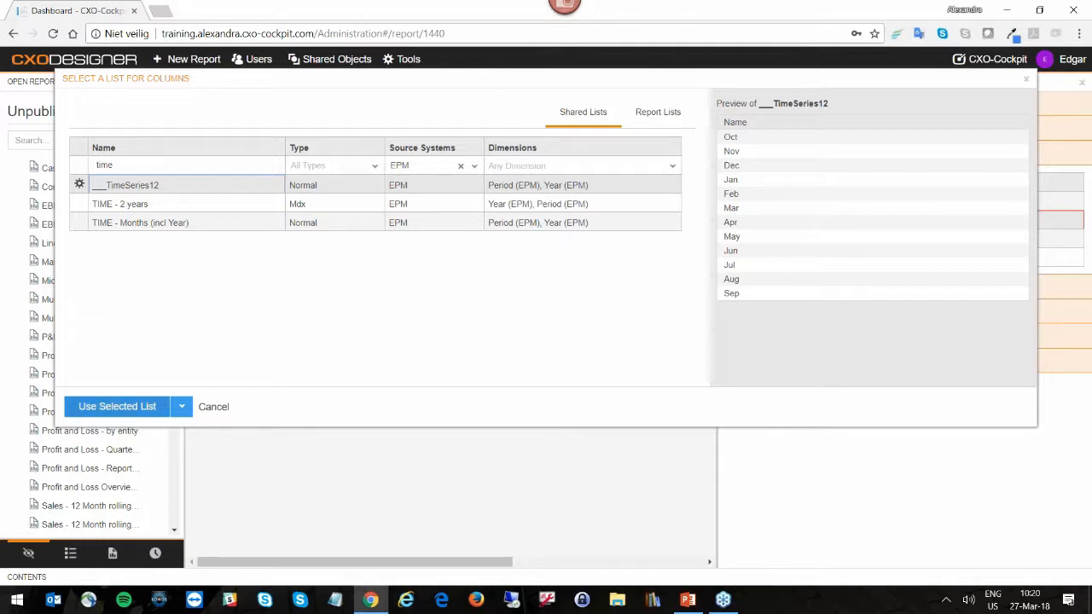
left_click(155, 411)
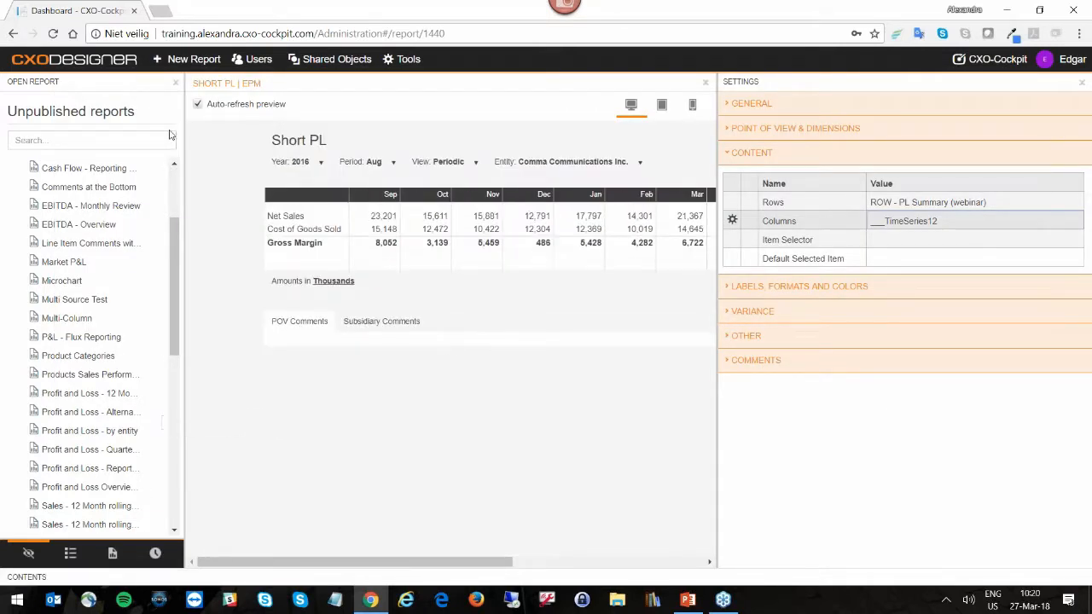
left_click(179, 82)
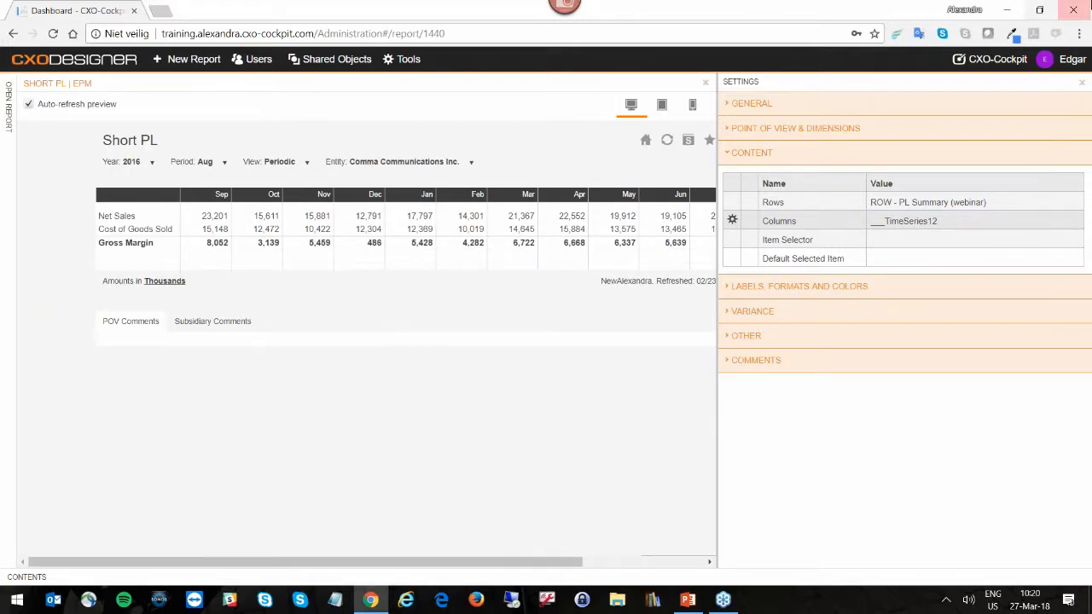
left_click(1089, 7)
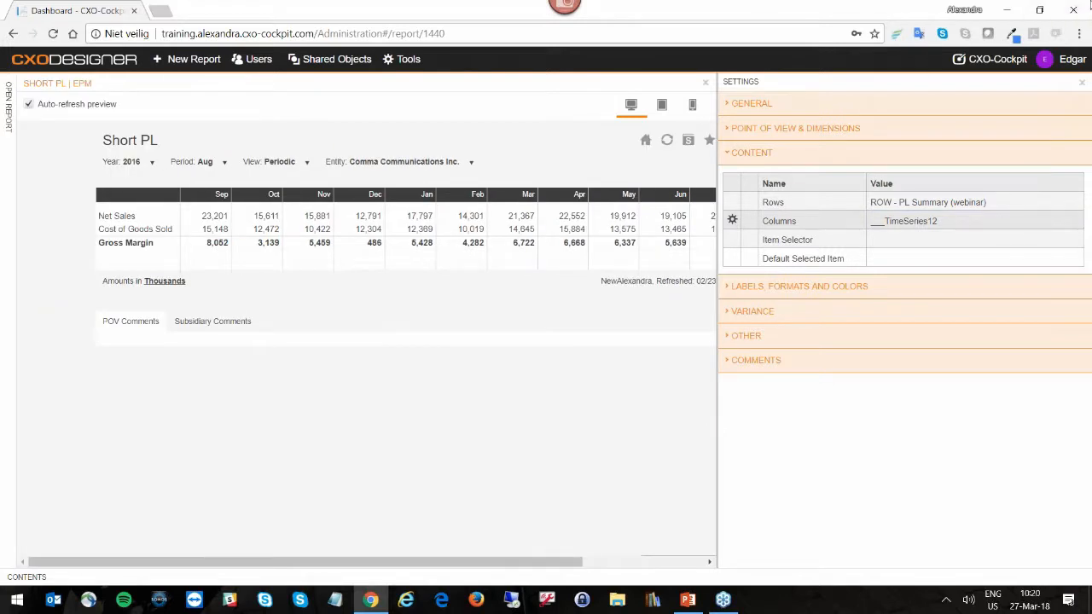
left_click(1081, 85)
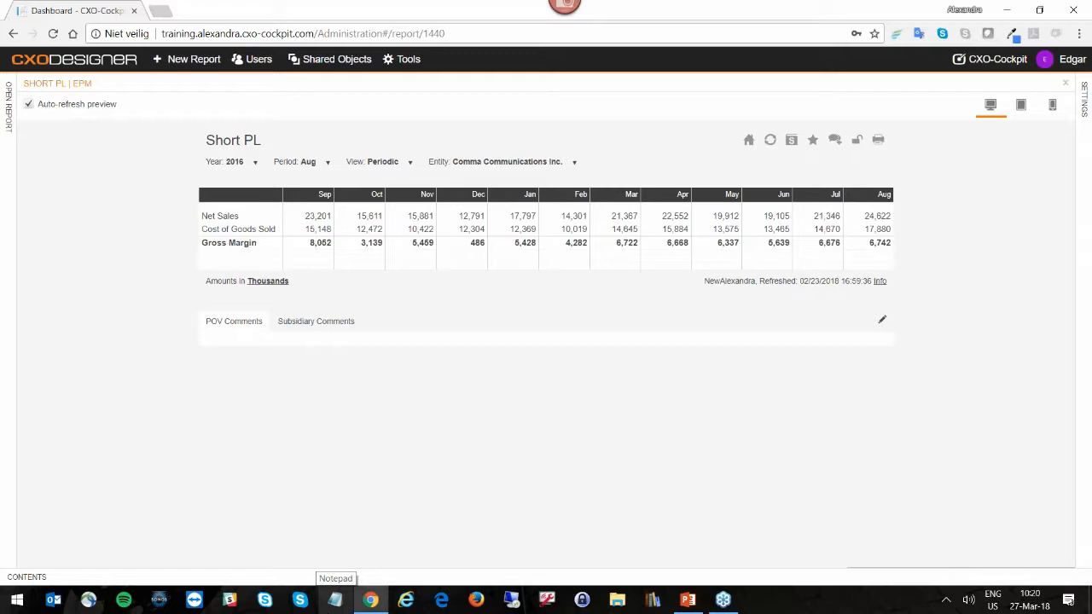
left_click(51, 577)
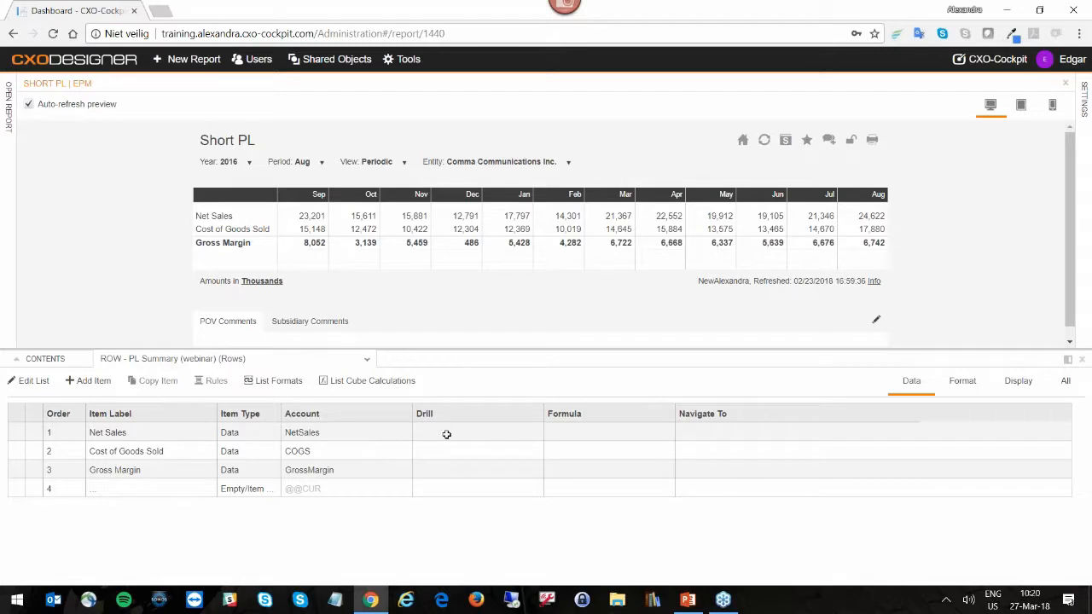
left_click(447, 433)
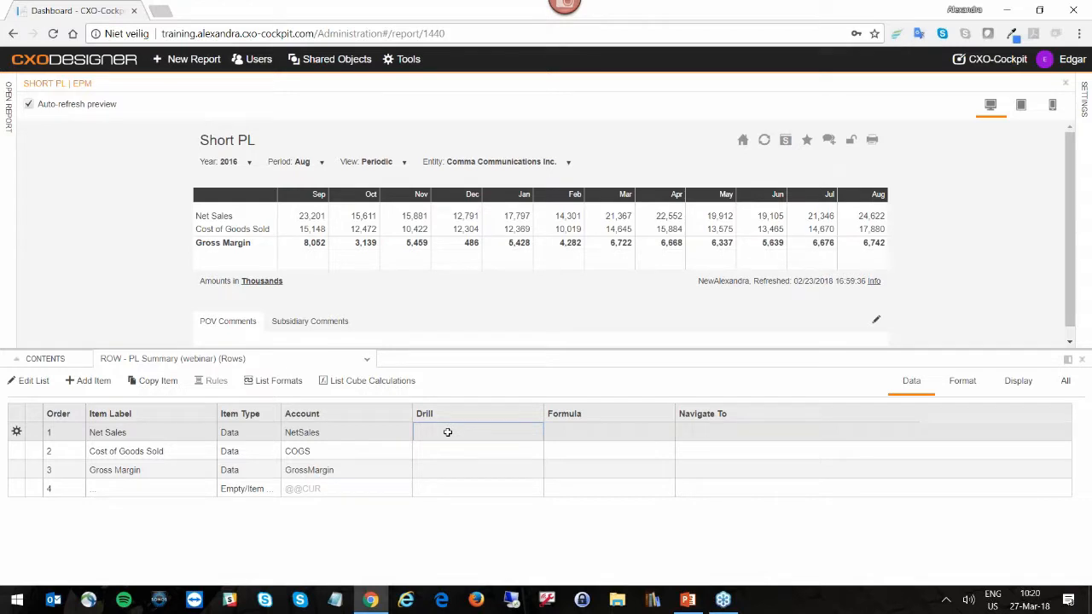
left_click(447, 433)
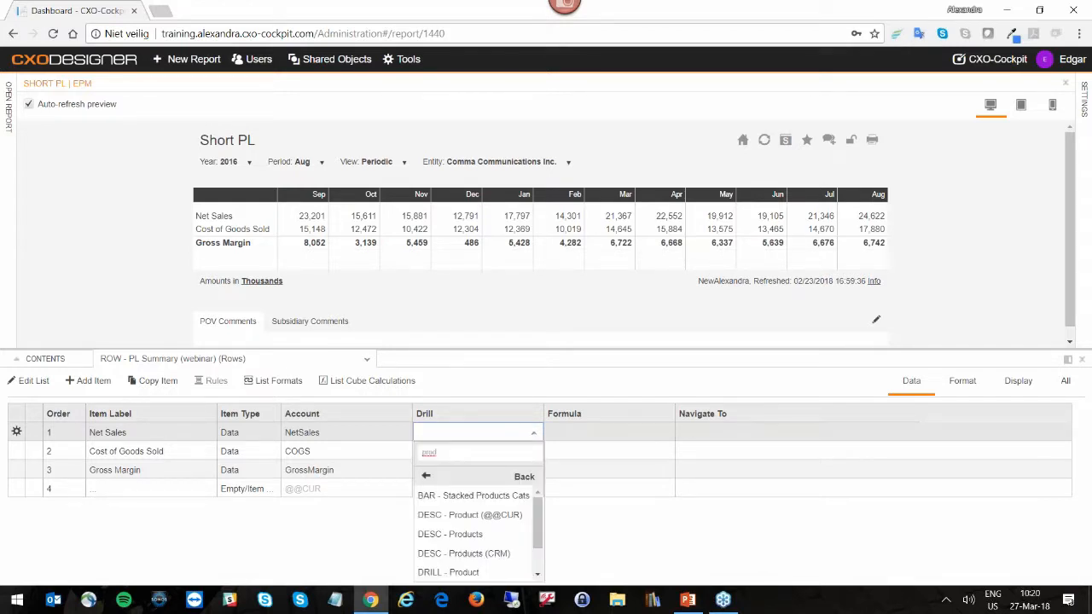
left_click(453, 515)
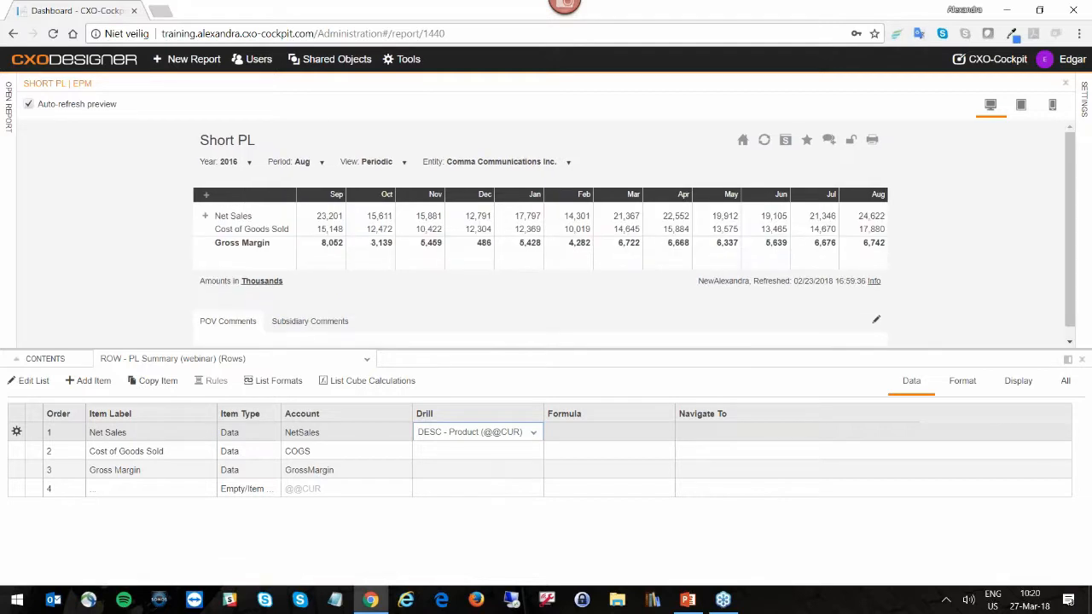
left_click(204, 221)
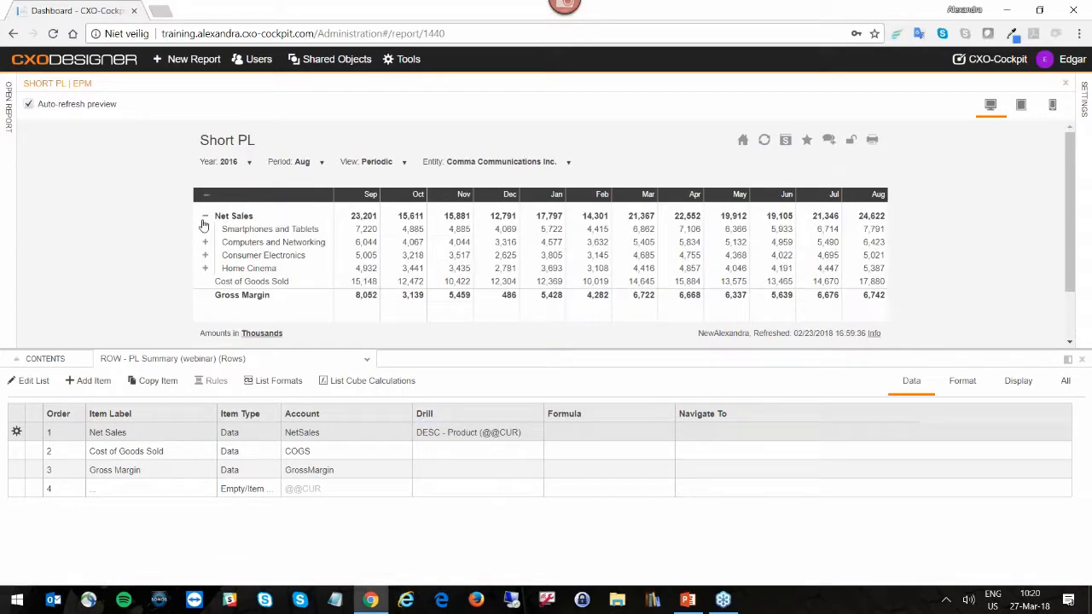
left_click(204, 218)
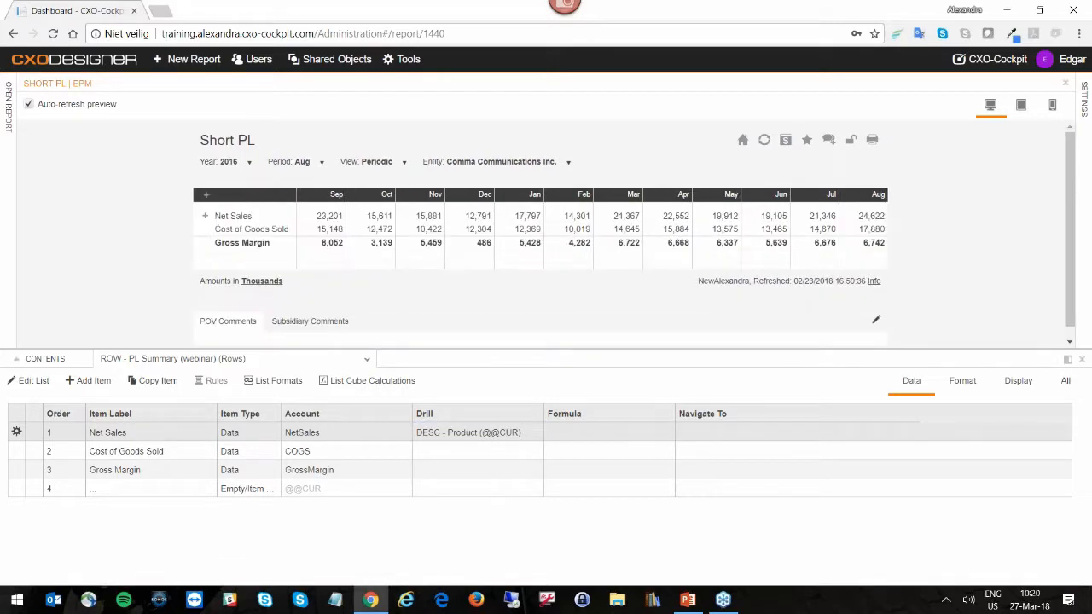
Set the Cost of Goods Sold drill to Descendants Exclusive, filtering by "desc", and expand and collapse the row to test it
left_click(433, 451)
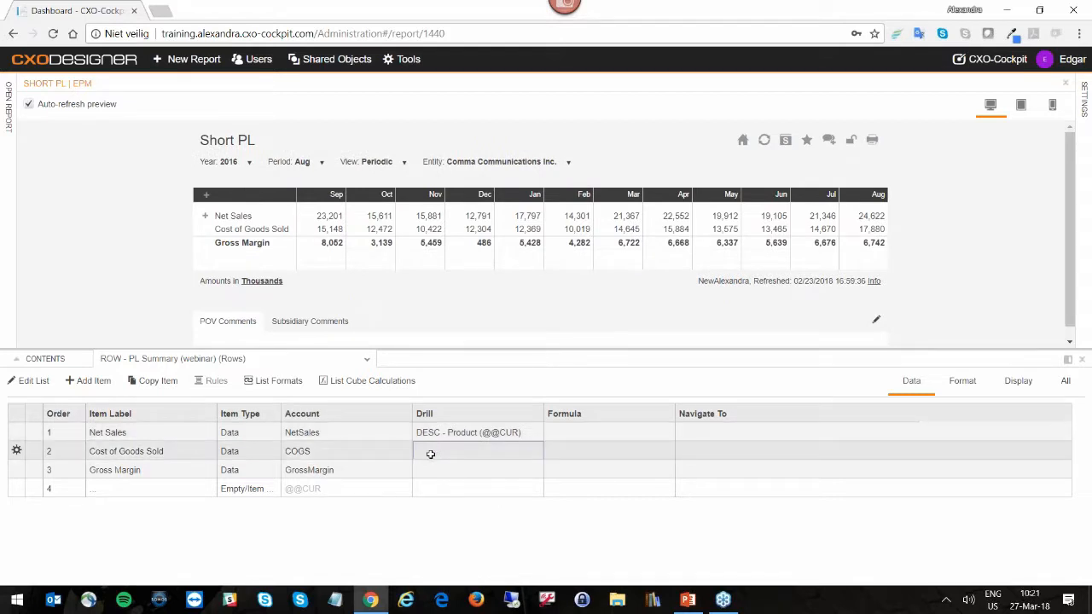
left_click(434, 451)
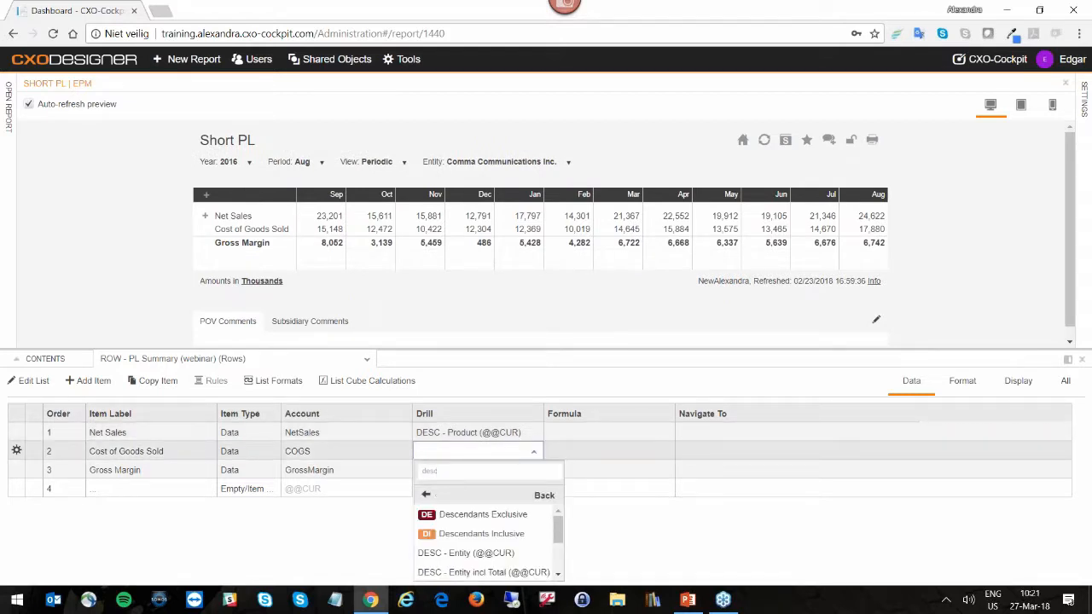
left_click(449, 517)
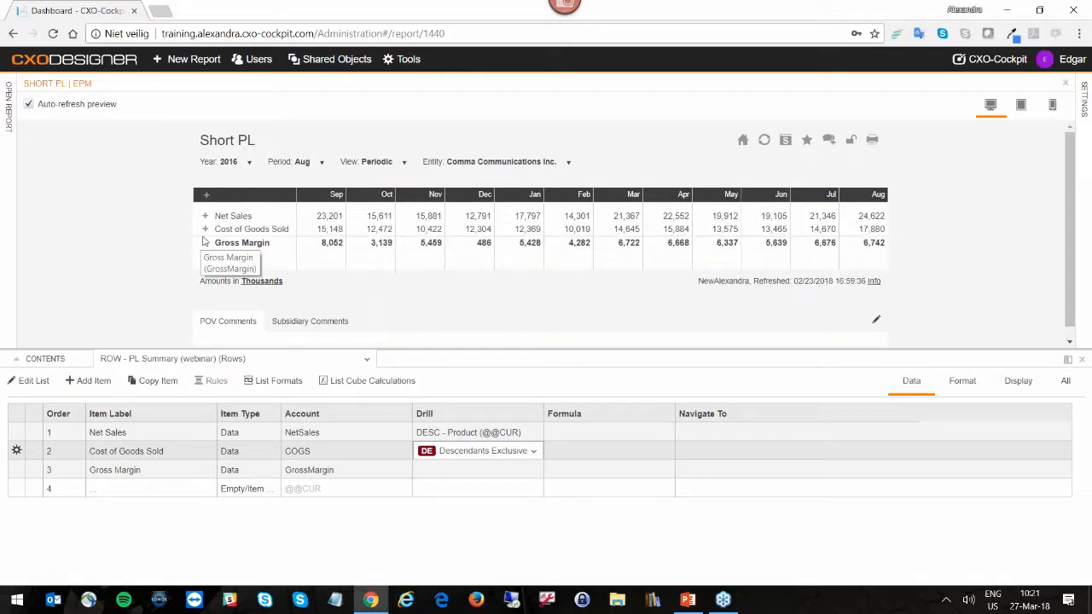
left_click(206, 230)
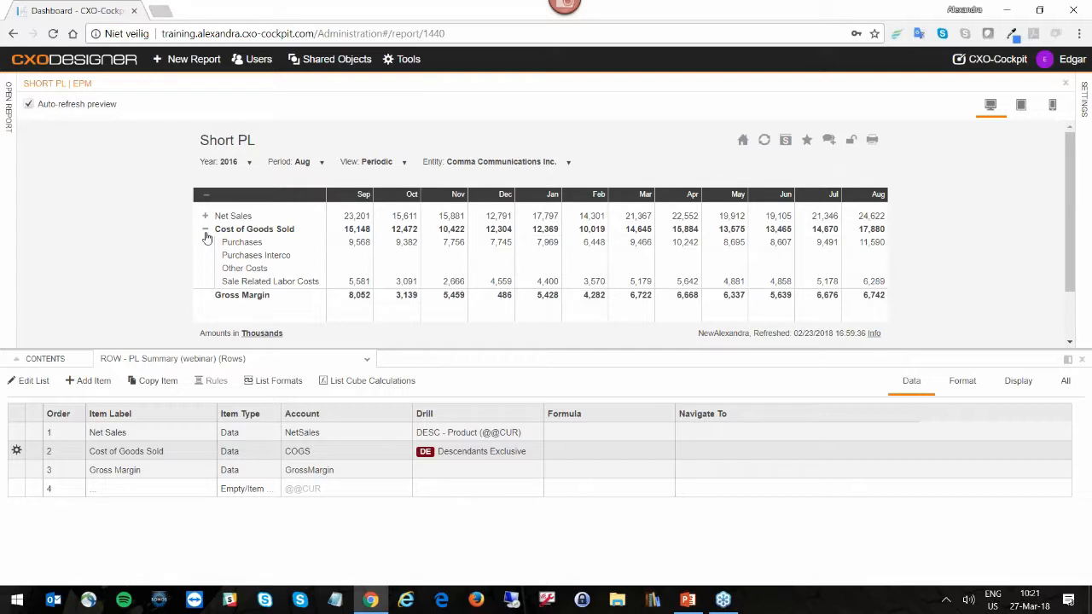
left_click(205, 232)
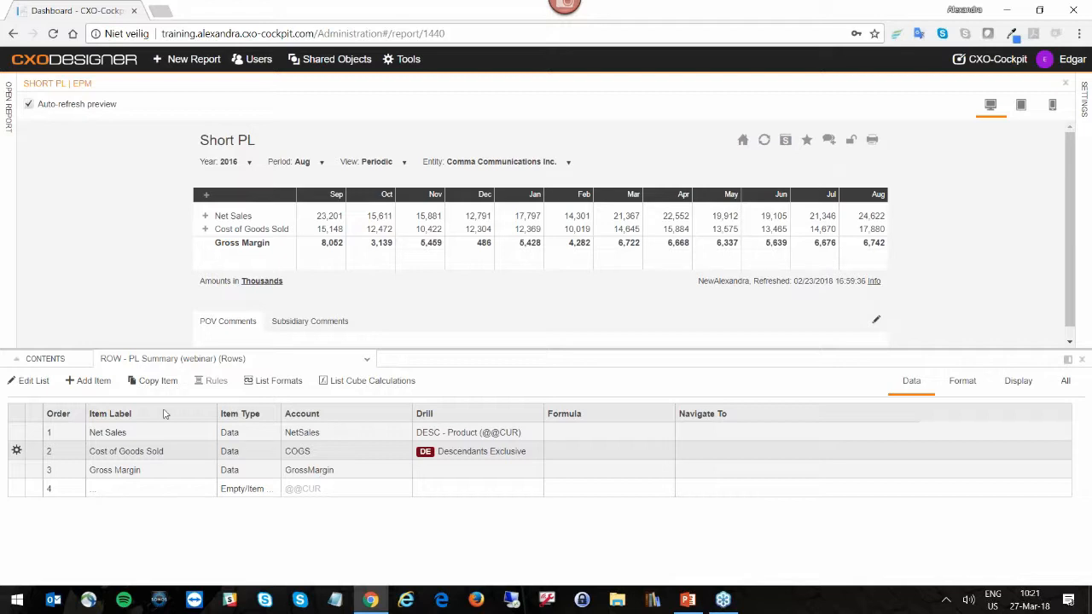
Add an item to the row list and set its account to OperatingExpenses, filtering by "operating"
left_click(94, 381)
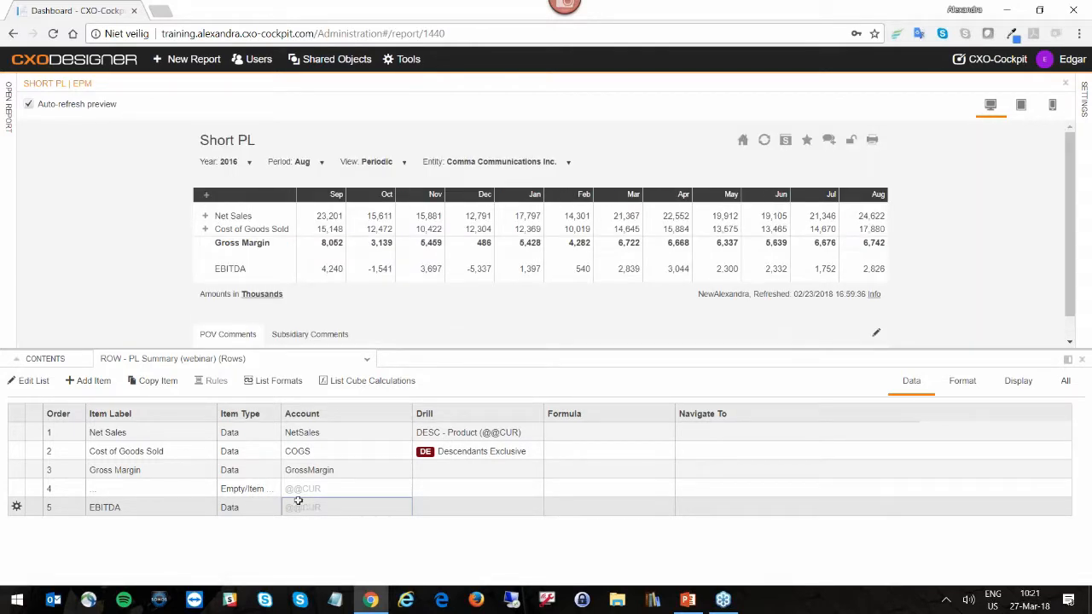
left_click(298, 501)
left_click(403, 507)
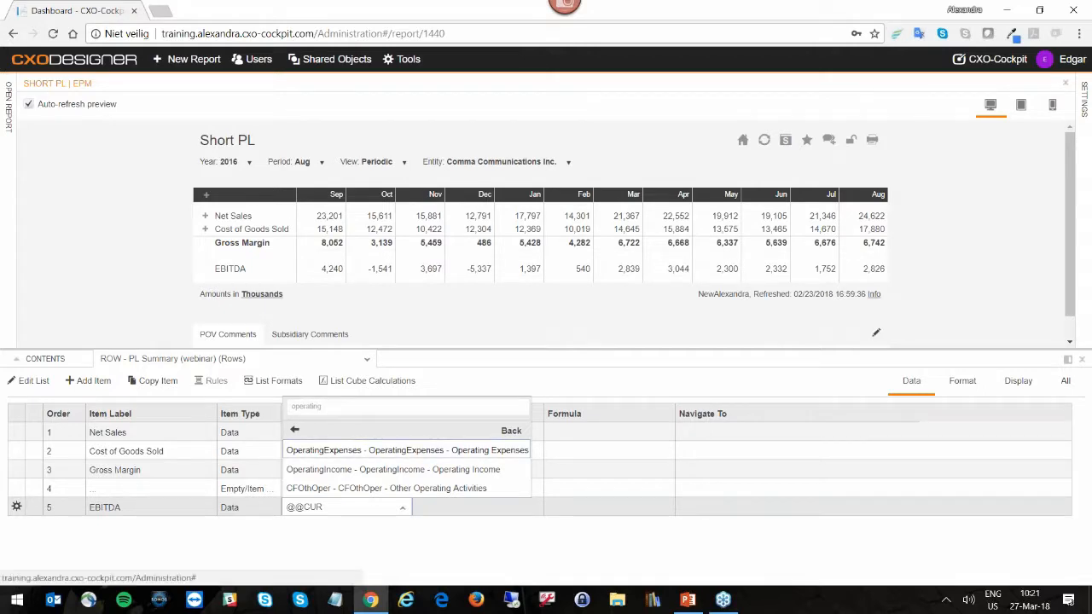
left_click(354, 450)
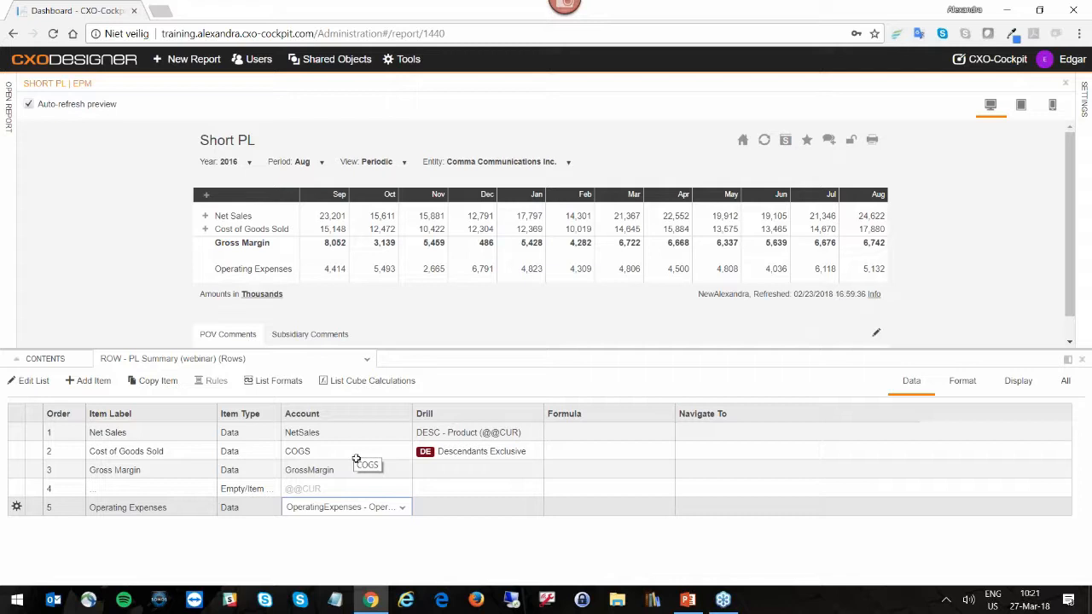
left_click(448, 505)
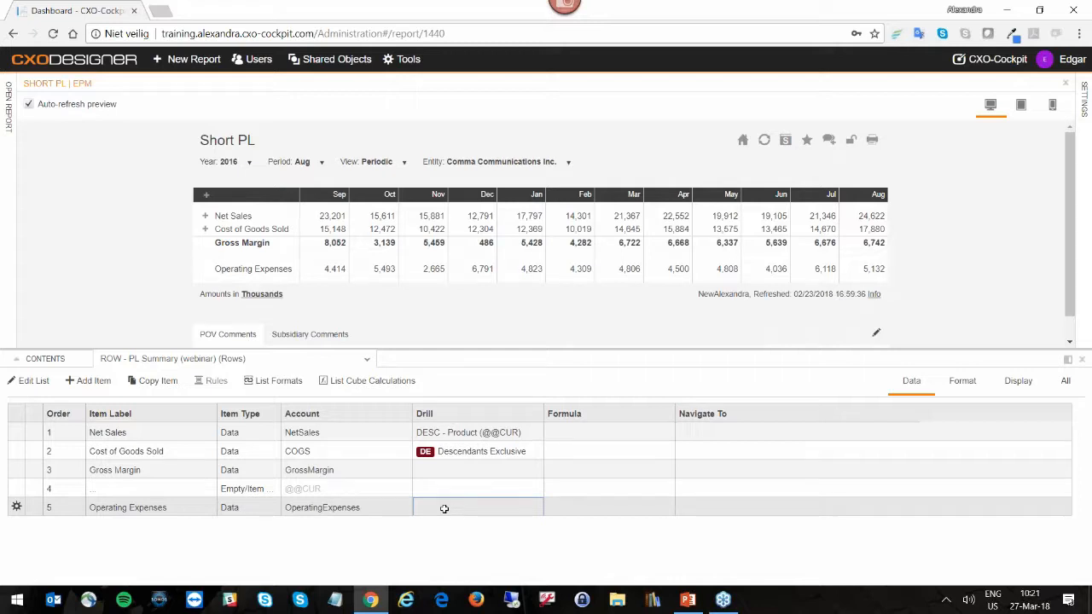
left_click(444, 509)
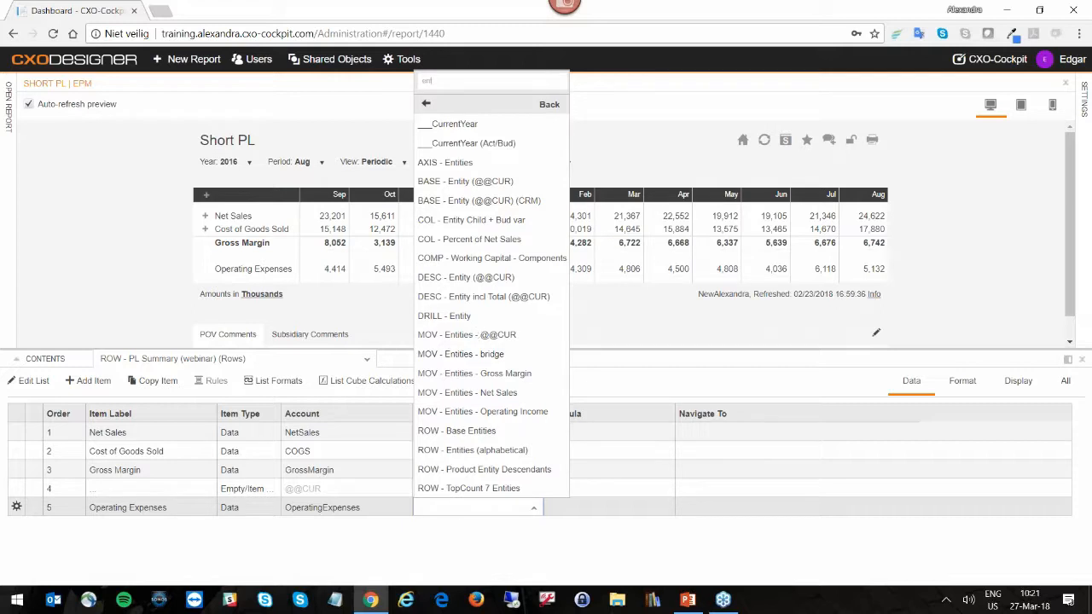
left_click(499, 279)
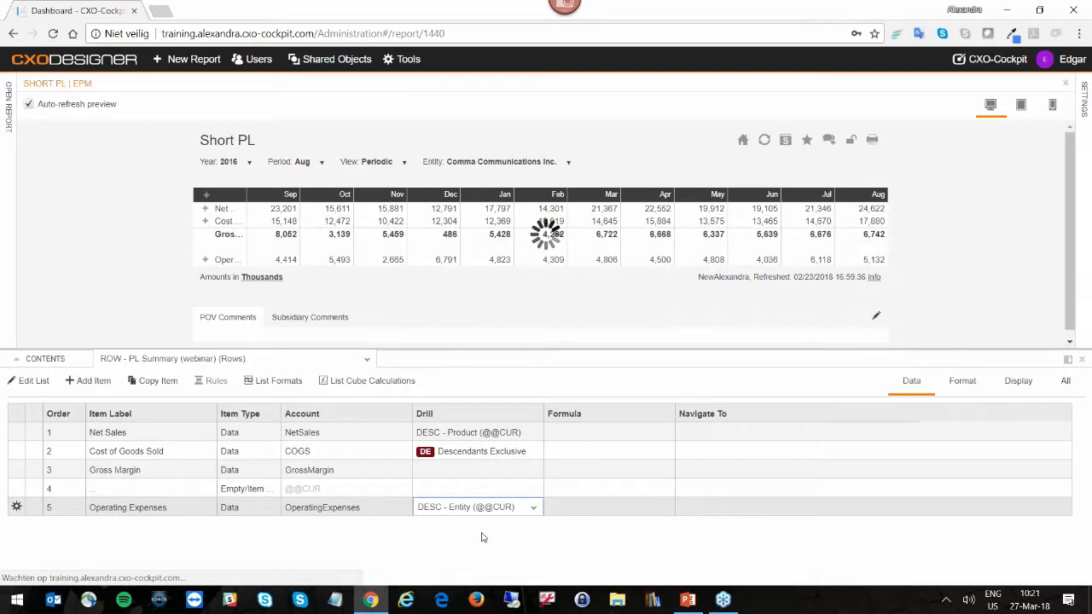
Add another item to the row list and set its account to OperatingIncome, filtering by "operat"
left_click(94, 386)
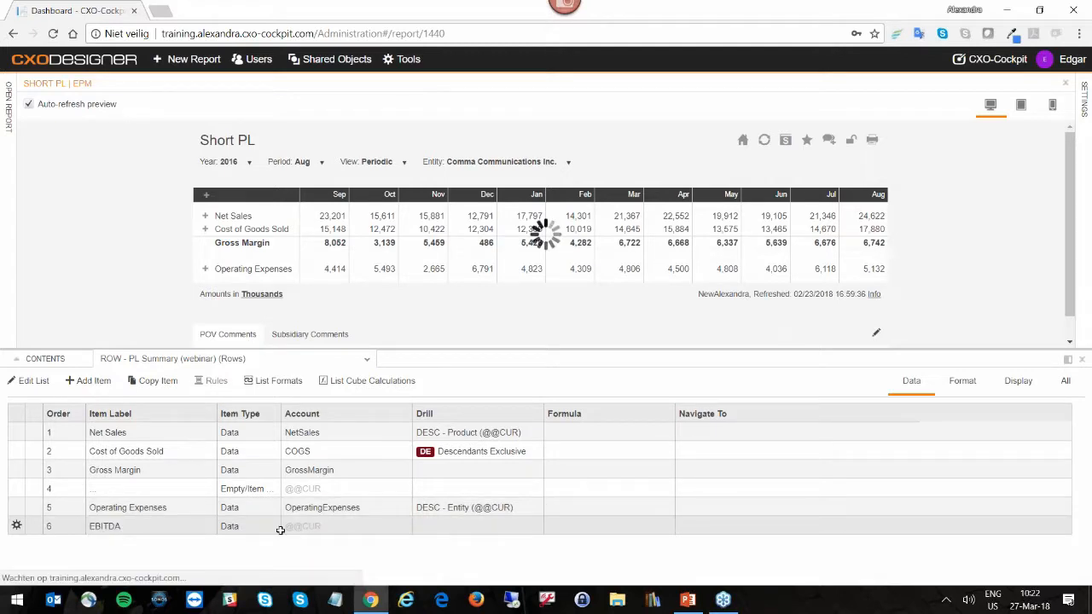
left_click(282, 527)
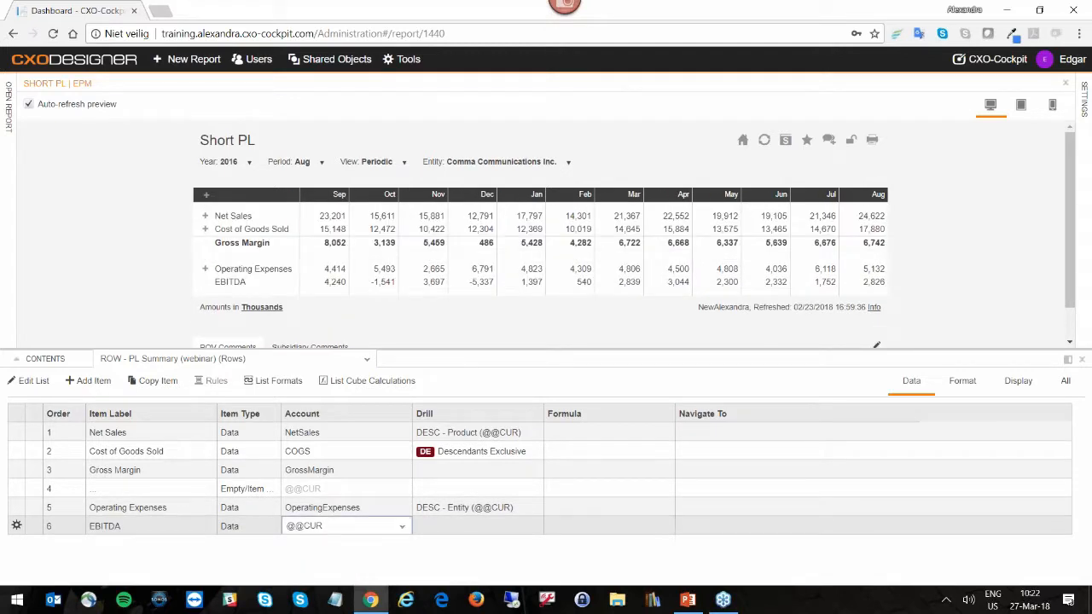
left_click(348, 526)
type("operat")
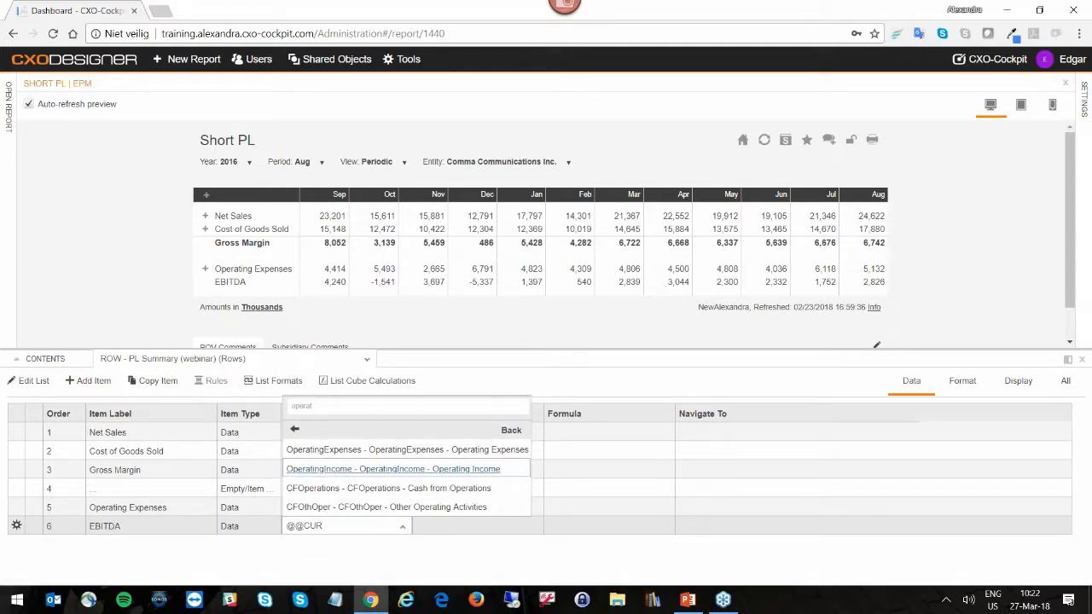
left_click(343, 472)
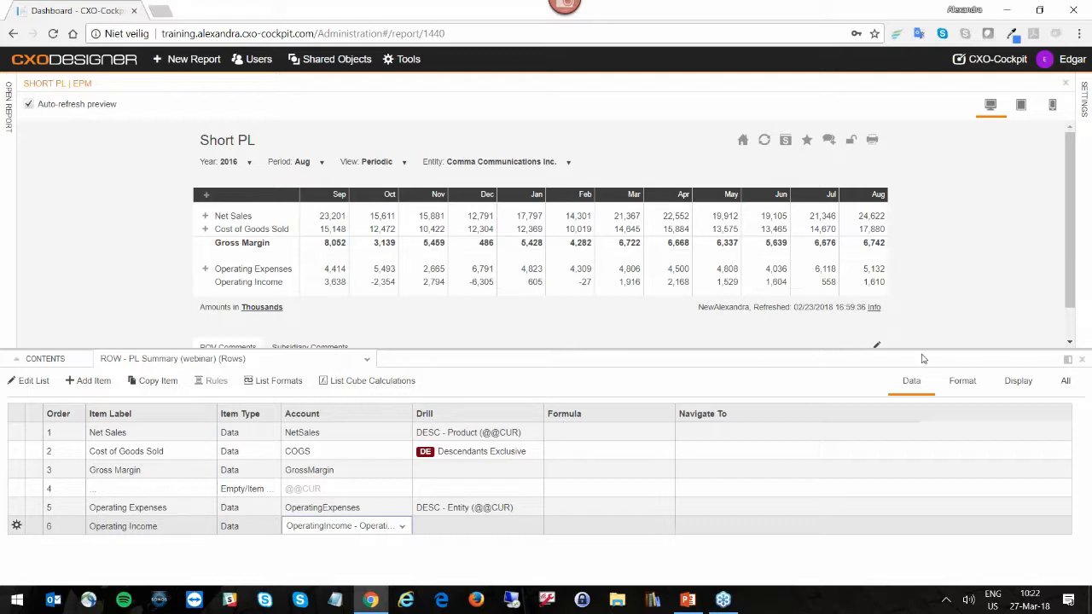
Set the format of the Operating Income row to Total_Sum, filtering the formats by "total_s"
left_click(961, 385)
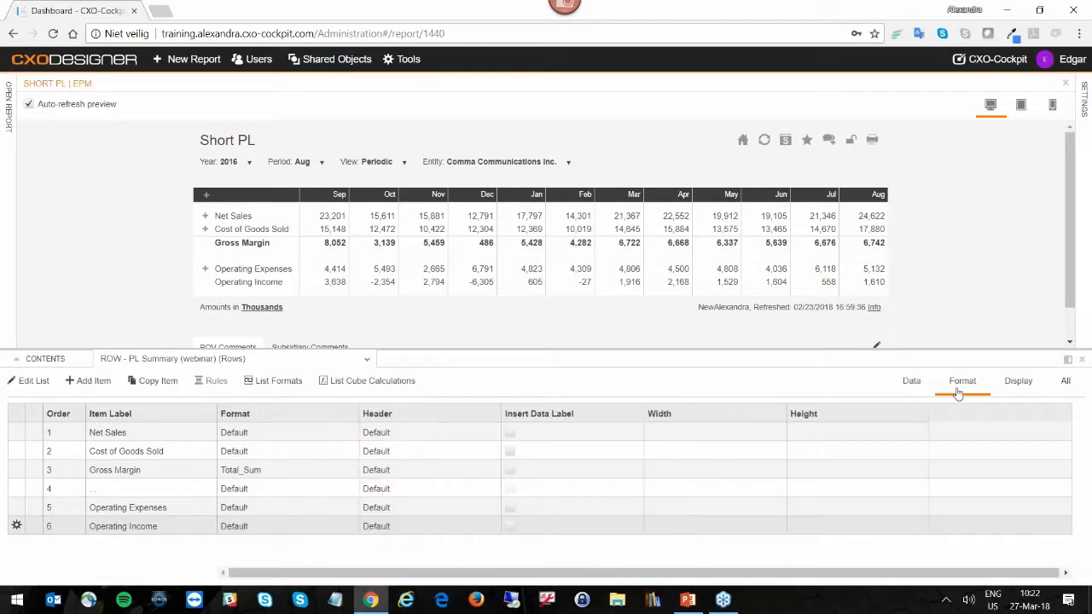
left_click(314, 526)
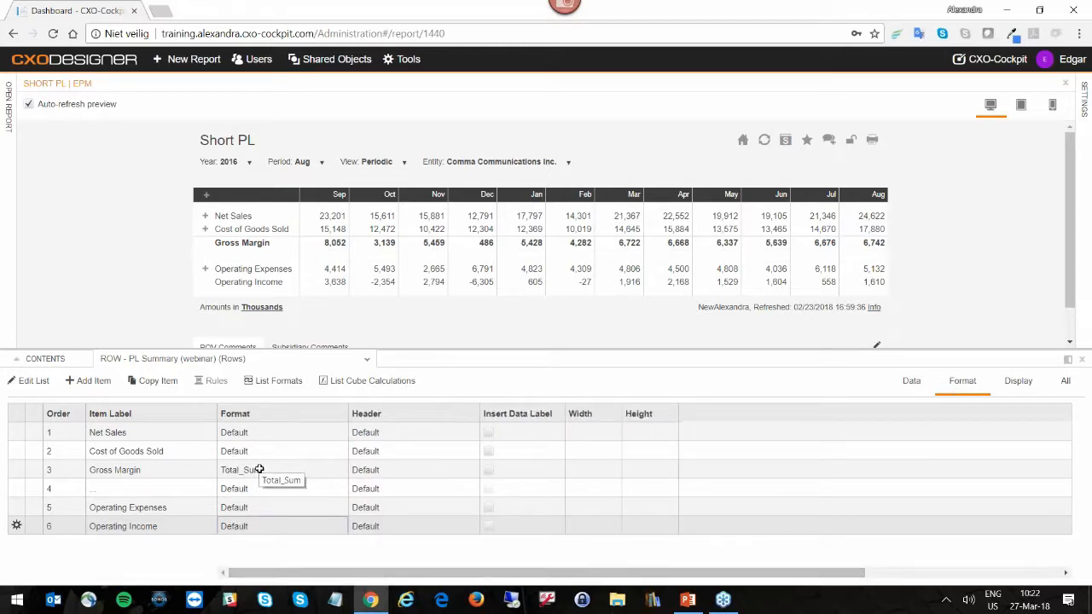
type("total_s")
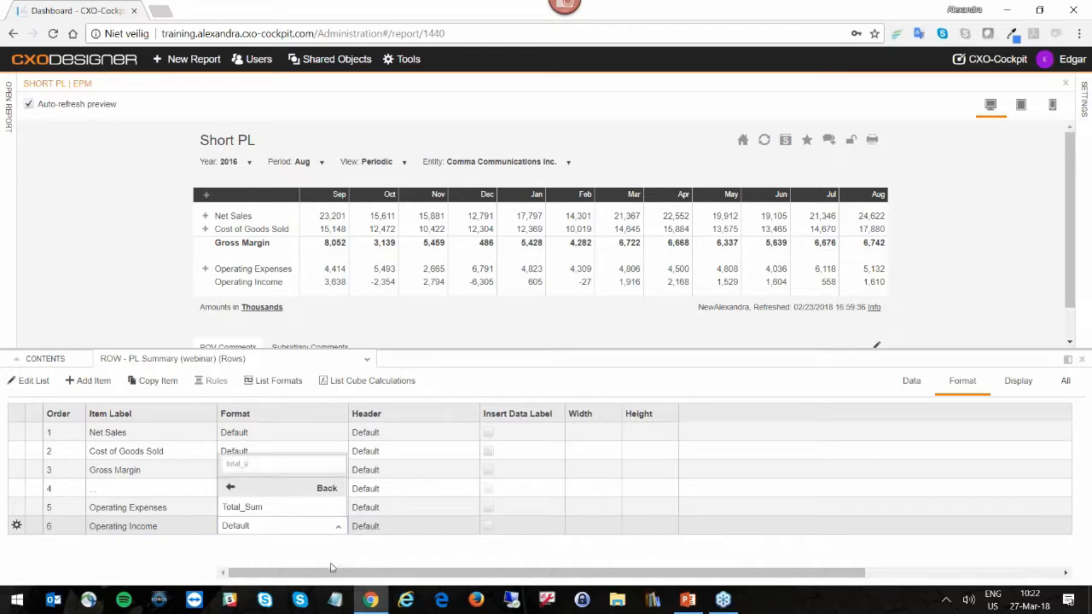
left_click(242, 506)
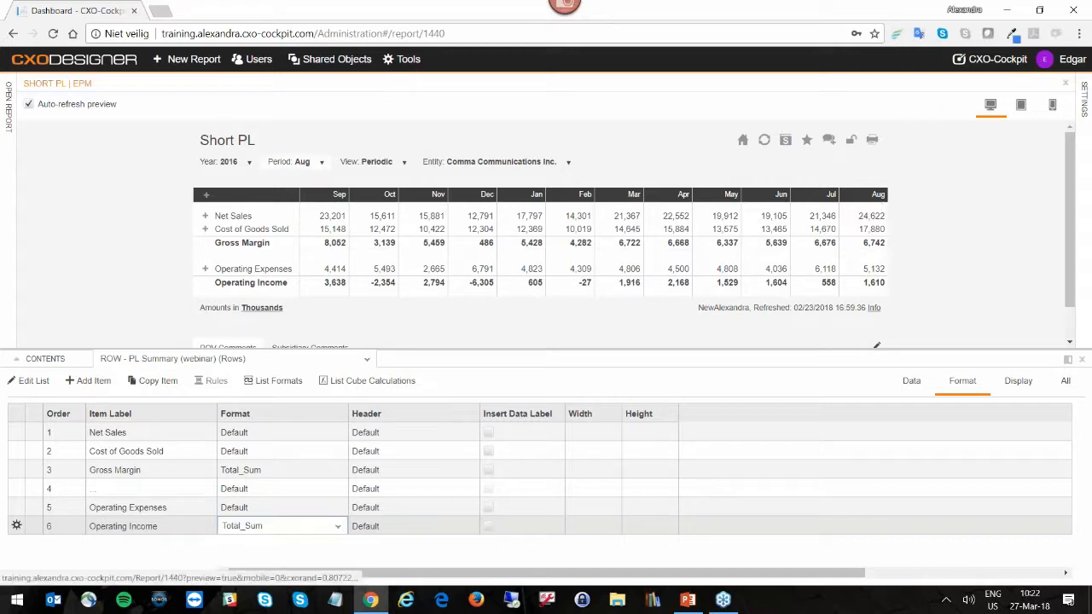
Set the Short PL preview's period to Sep and hide the row list contents to view the whole report
left_click(305, 162)
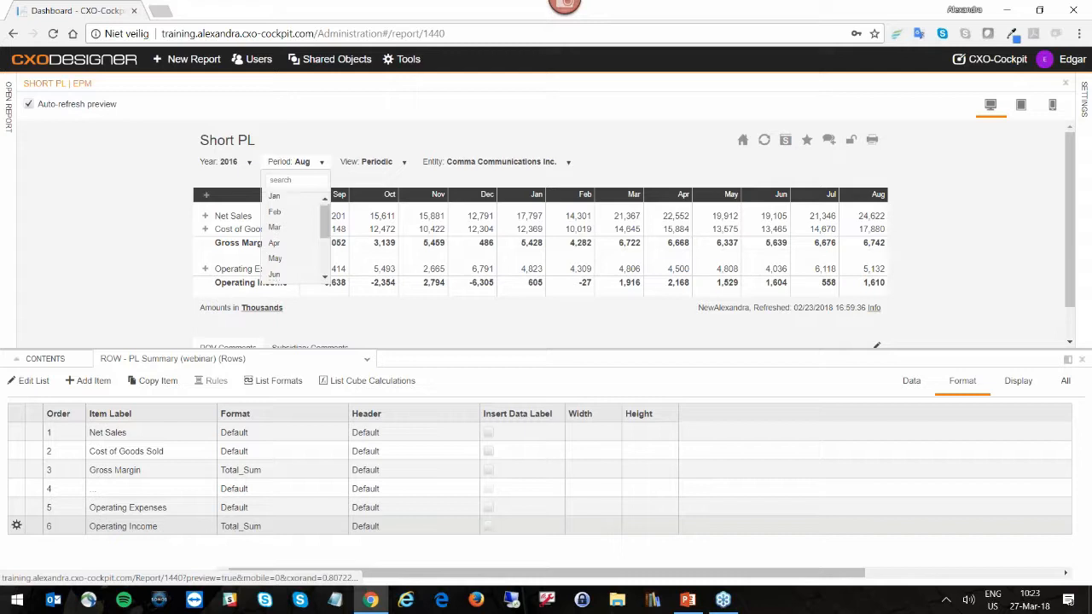
left_click(275, 253)
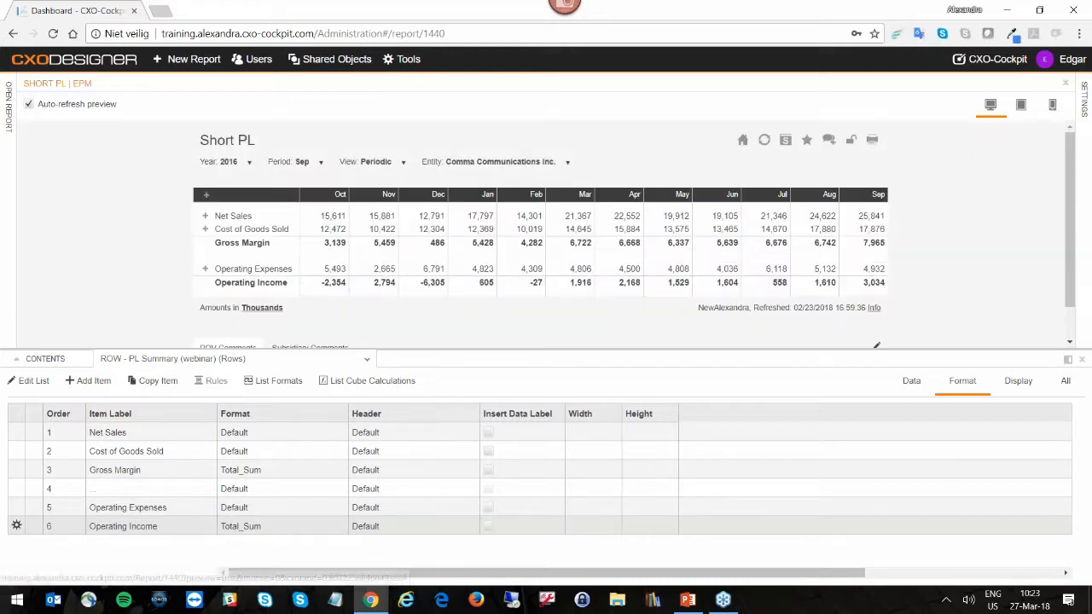
left_click(1082, 359)
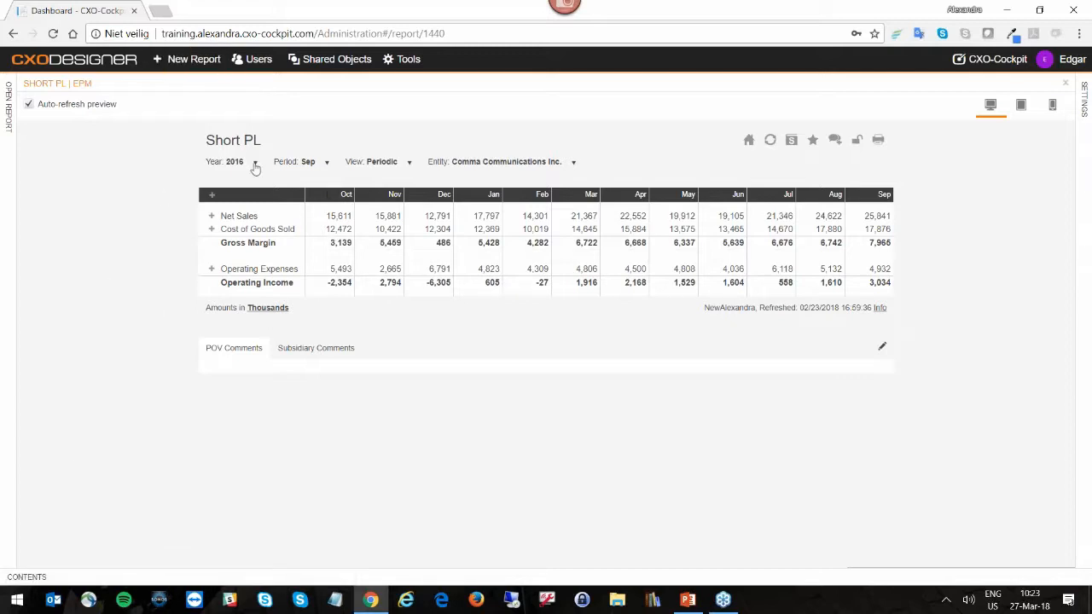
left_click(17, 600)
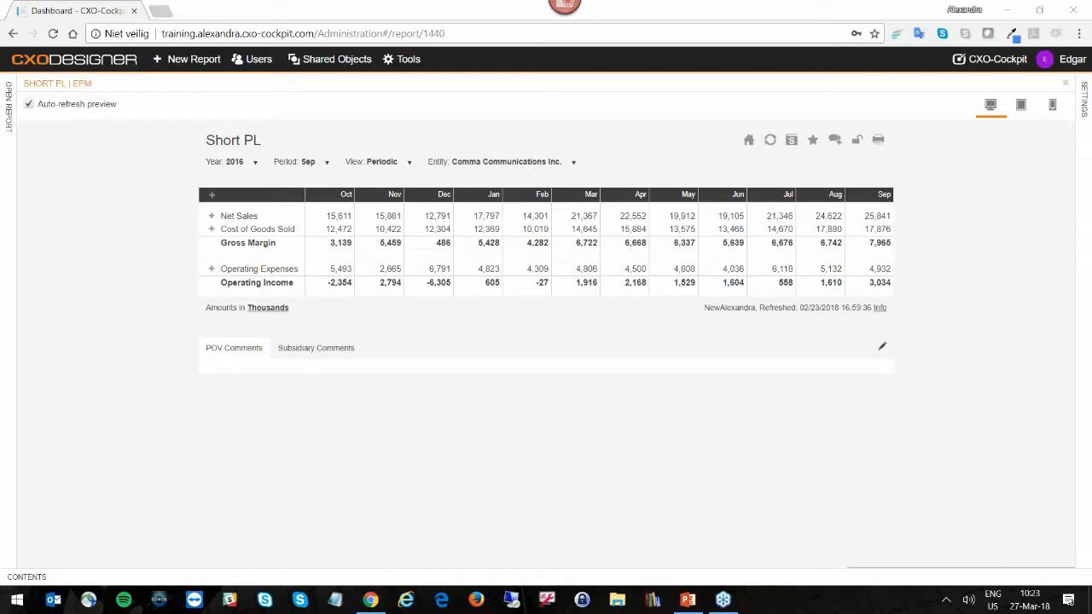
Create a new EPM report named Short PL FS from the existing Financial Statement template
left_click(25, 576)
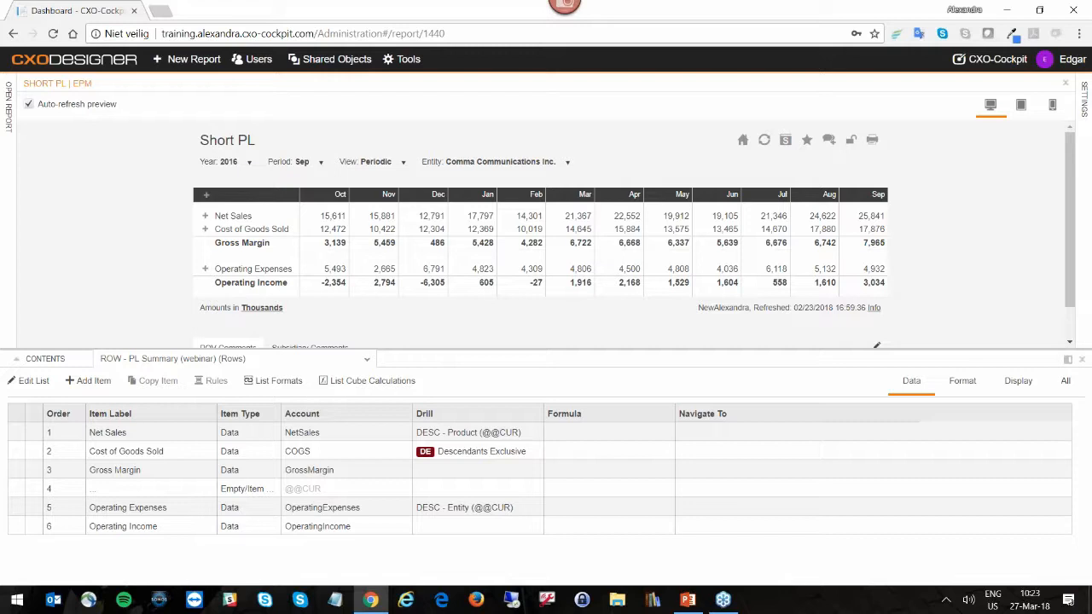
left_click(183, 65)
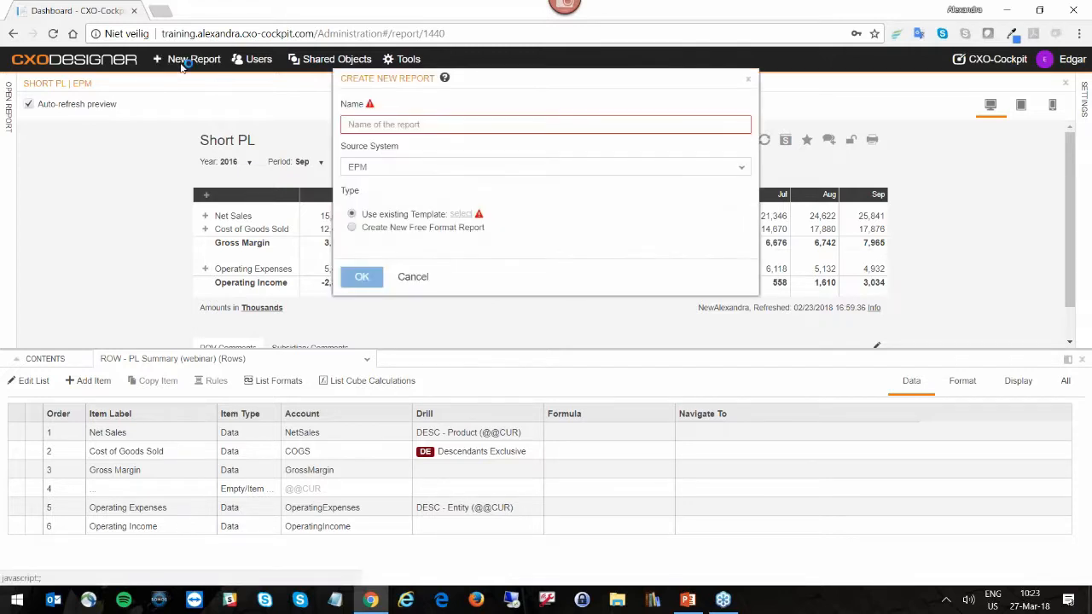
left_click(349, 123)
type("Short PL FS")
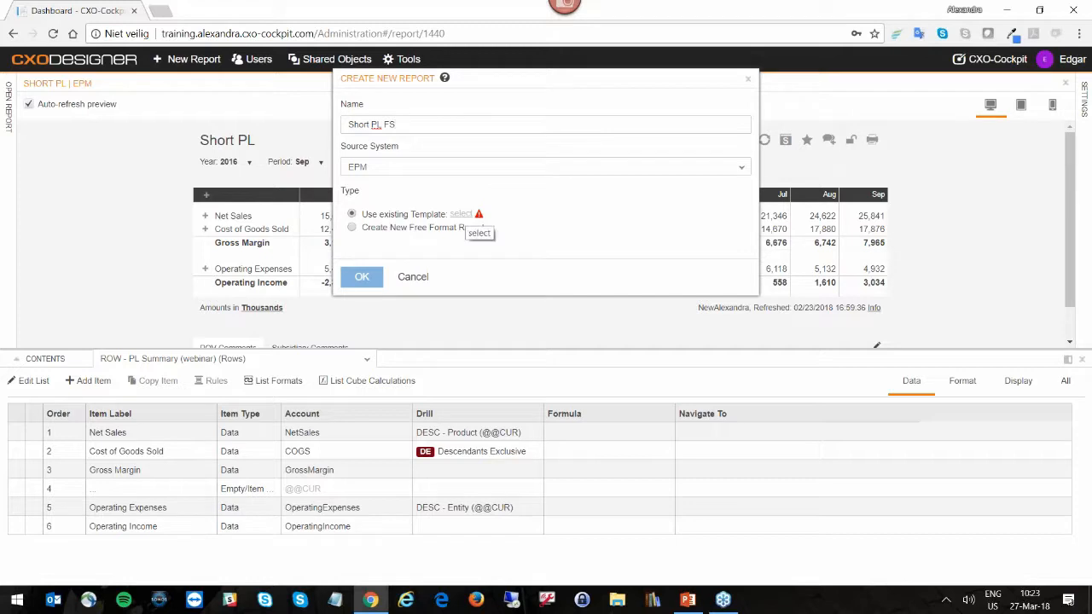
left_click(462, 214)
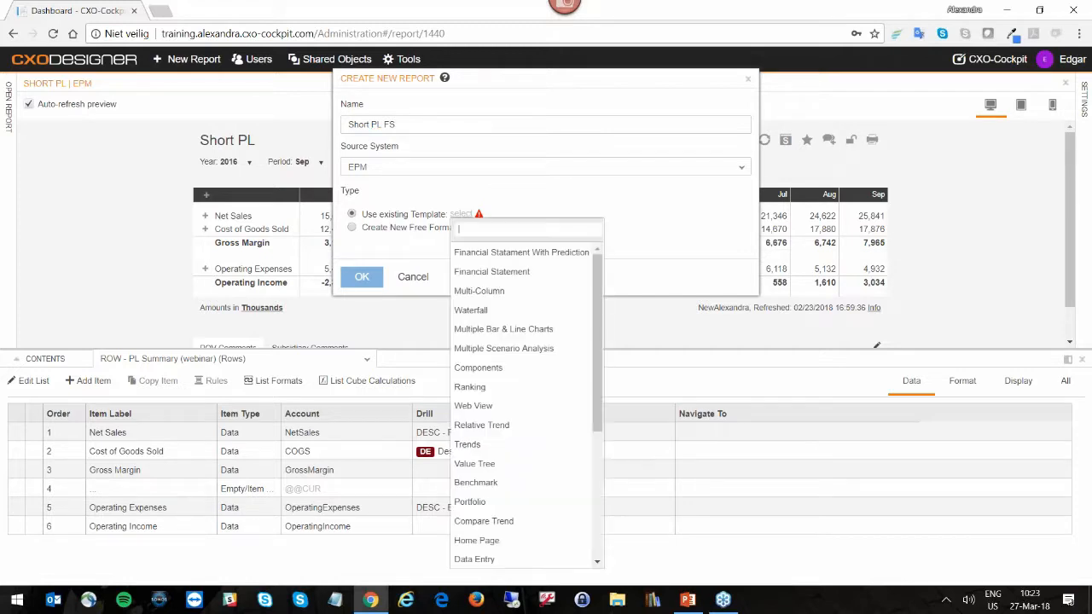
left_click(479, 272)
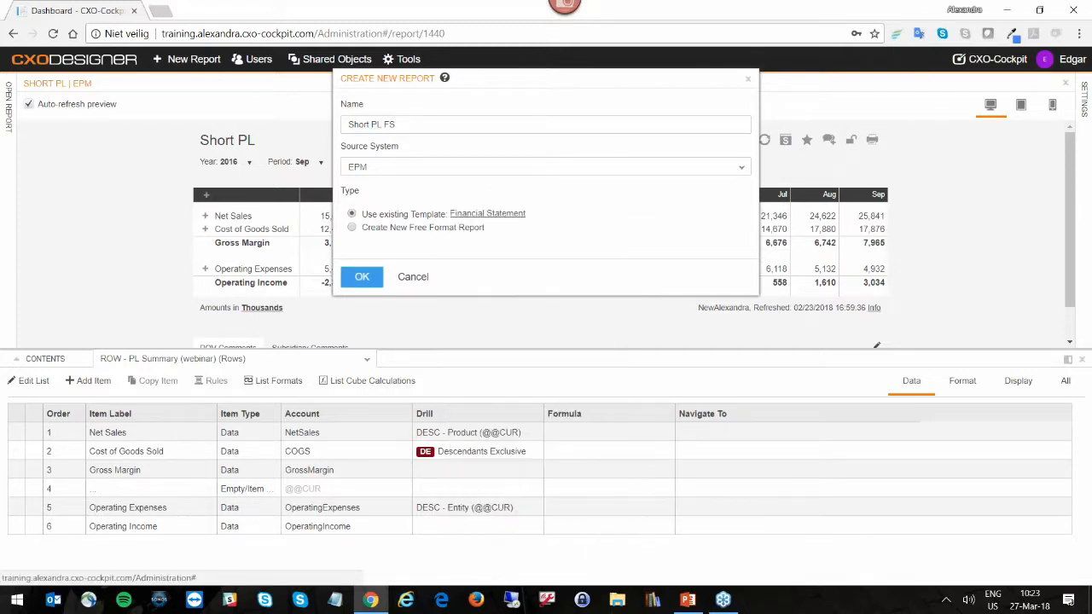
left_click(369, 287)
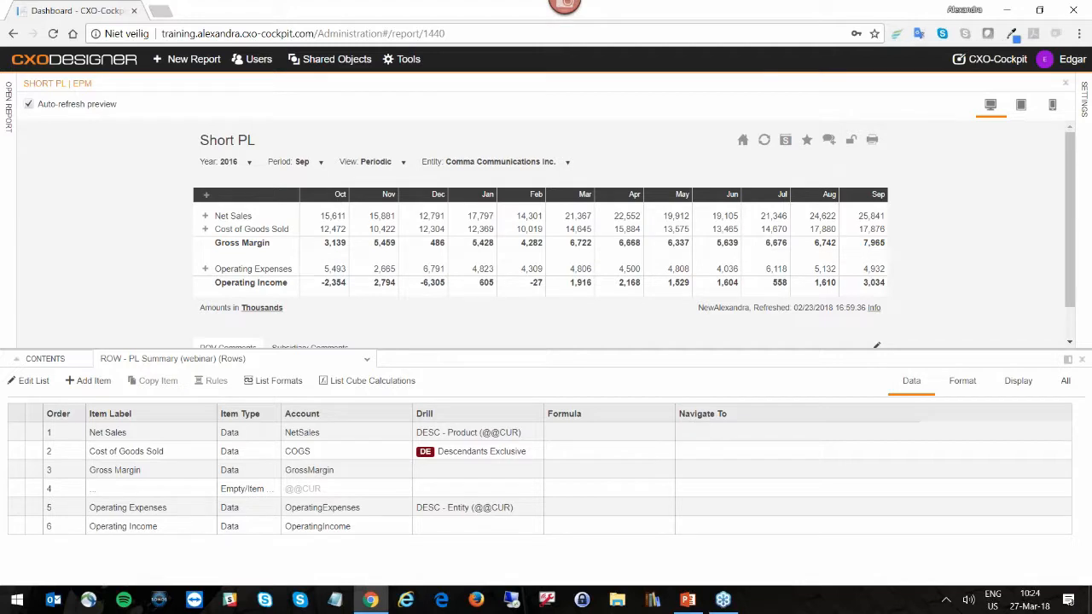
Open the unpublished Short PL FS report and set its Rows to the shared list ROW - PL Summary (webinar), filtering by "webin"
left_click(6, 129)
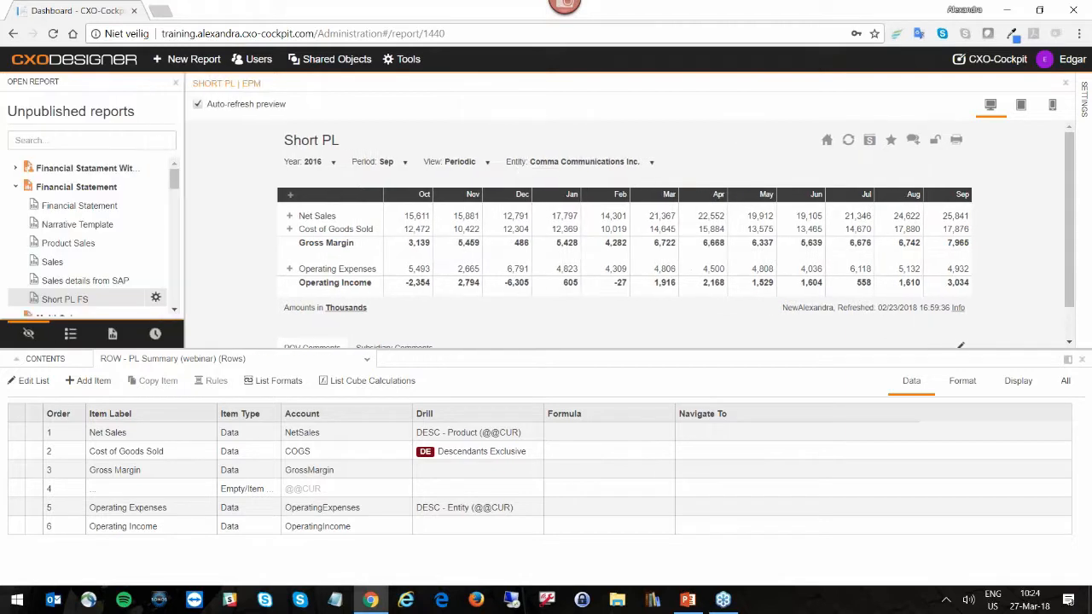
left_click(53, 298)
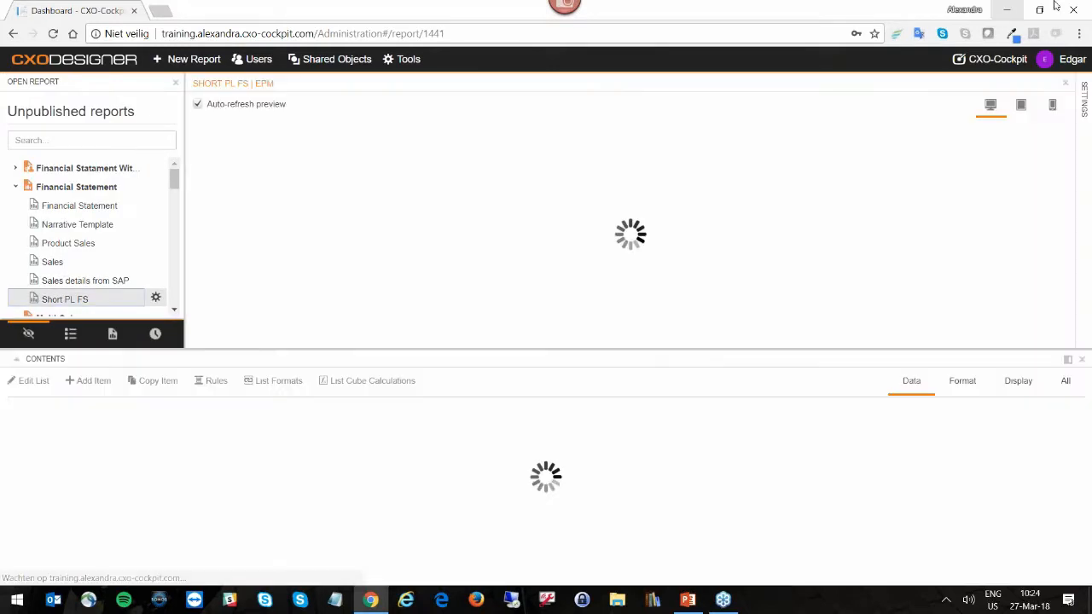
left_click(1085, 97)
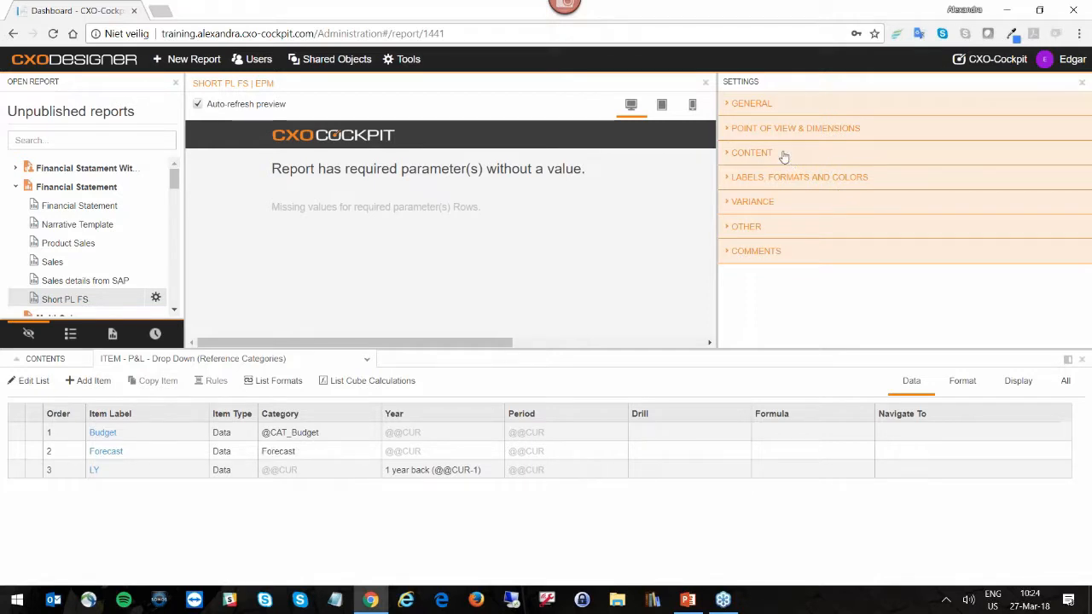
left_click(784, 157)
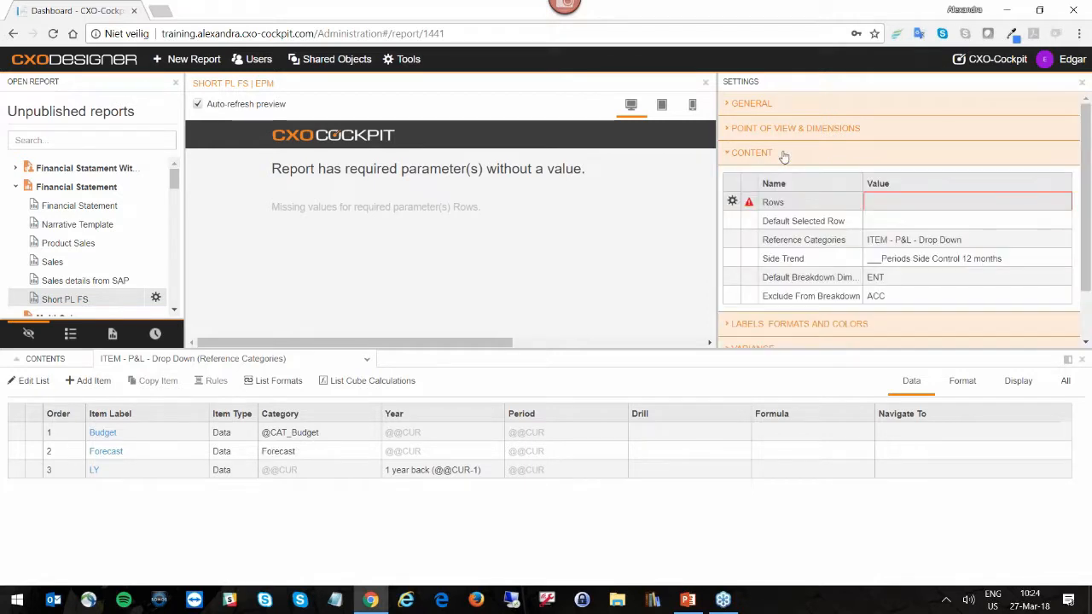
left_click(882, 196)
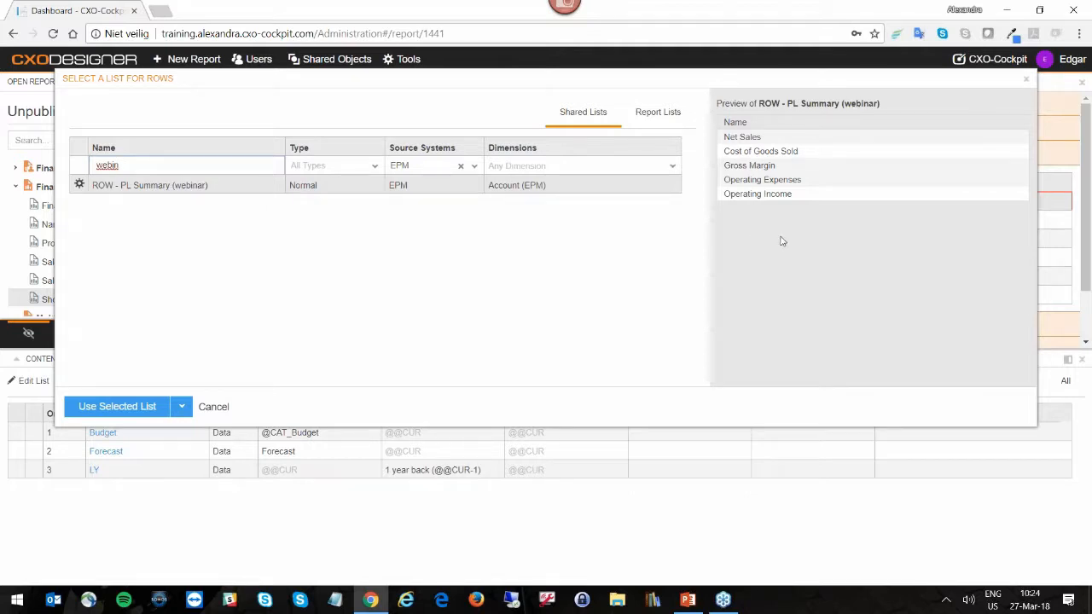
left_click(149, 407)
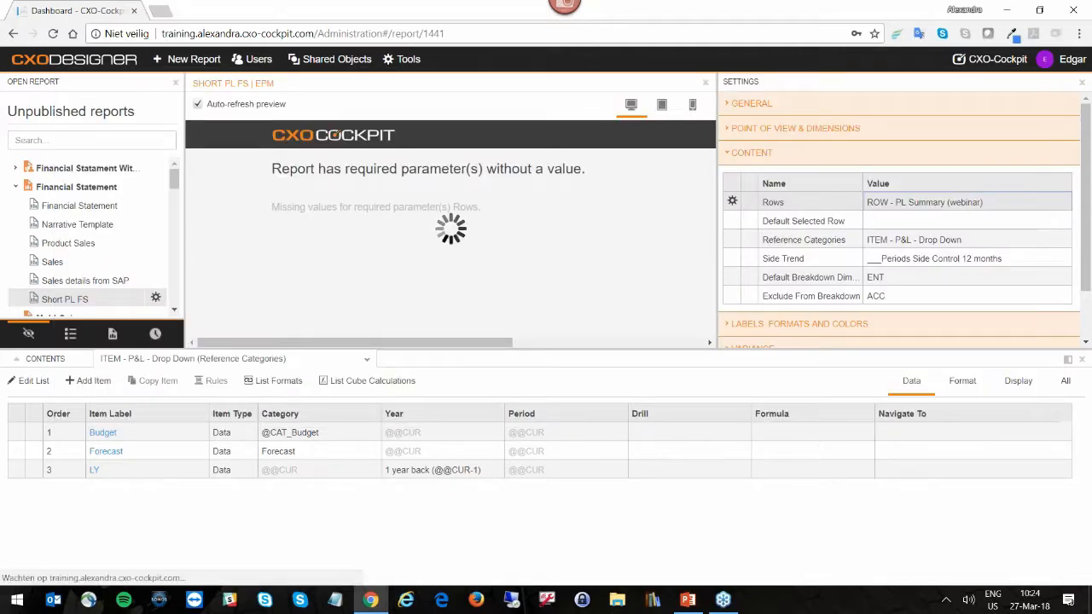
Show the contents of the report's ROW - PL Summary (webinar) list, and hide the report list, settings and contents to view the whole report
left_click(176, 82)
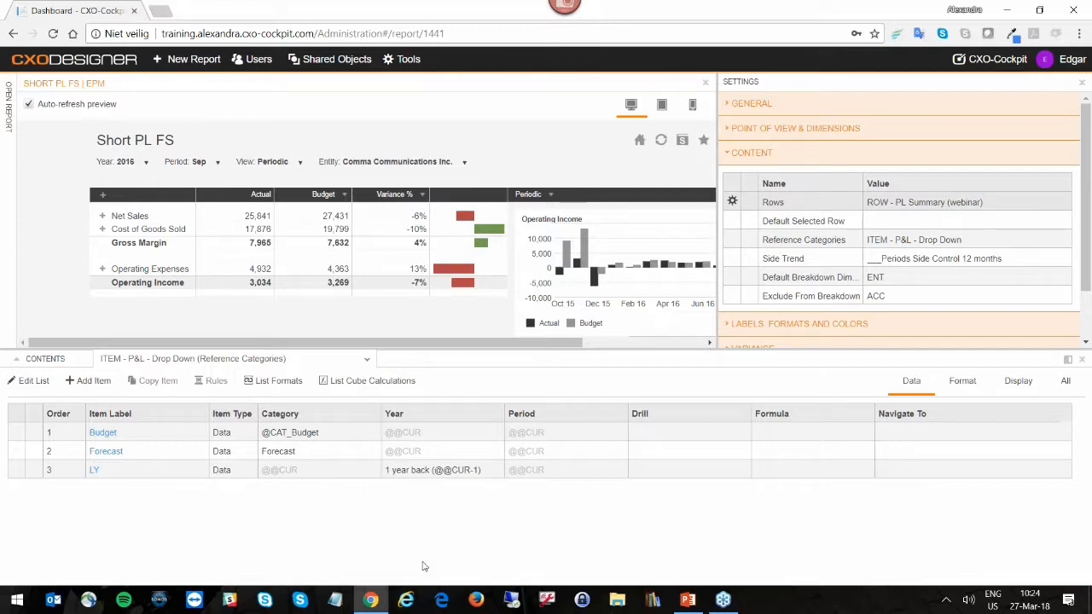
left_click(143, 362)
left_click(140, 402)
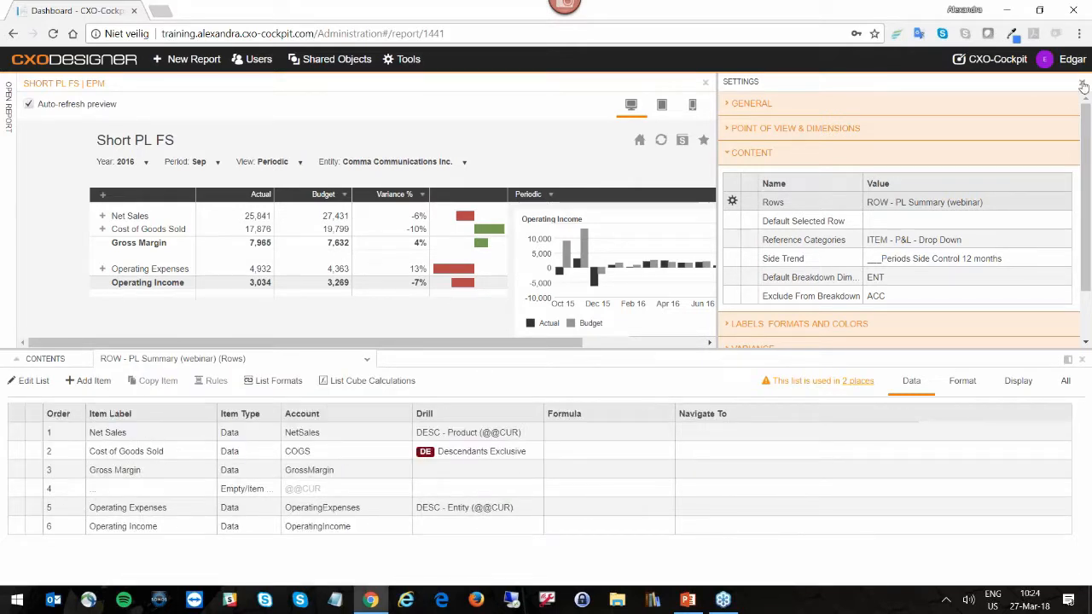
left_click(1082, 85)
left_click(1082, 360)
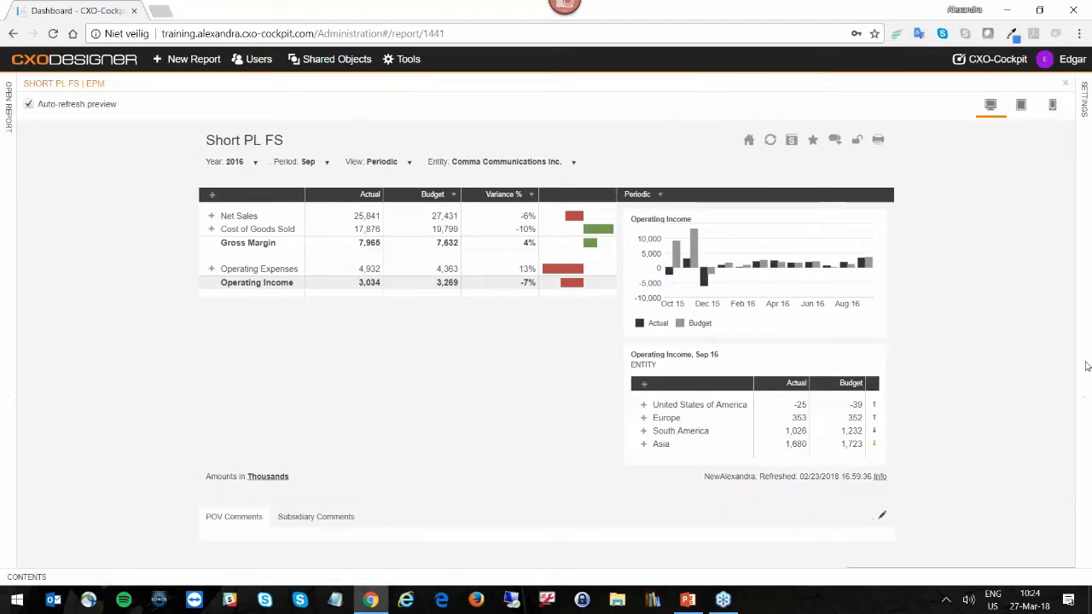
Select the Net Sales row in the Short PL FS preview and examine its trend, entity breakdown and the statement's variance details
left_click(241, 217)
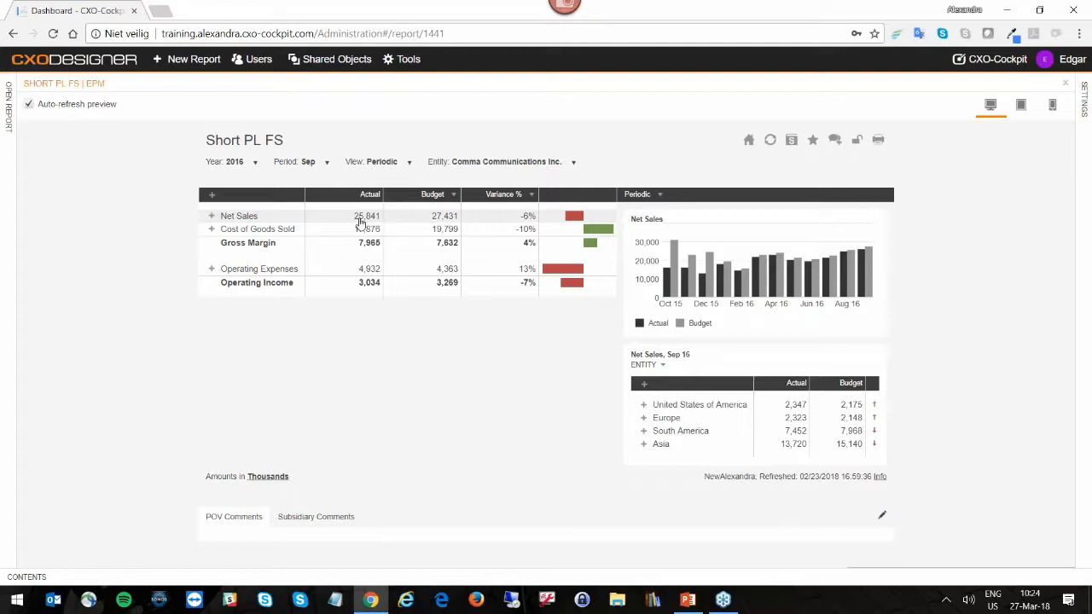
mouse_move(359, 221)
mouse_move(351, 241)
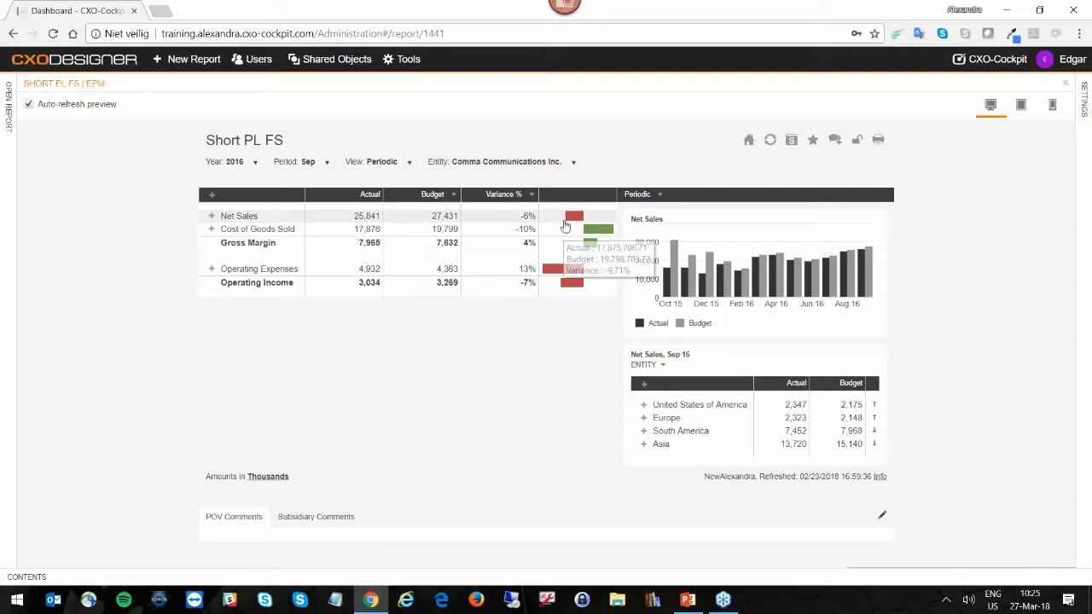
mouse_move(566, 231)
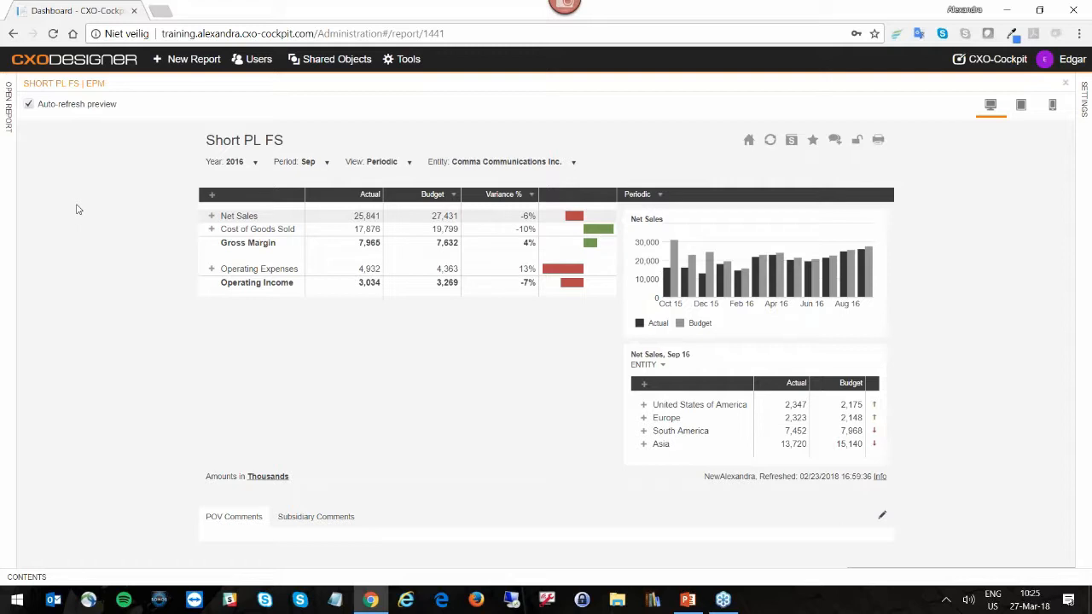
Create a new EPM report named Short PL Waterfall from the existing Waterfall template
left_click(181, 61)
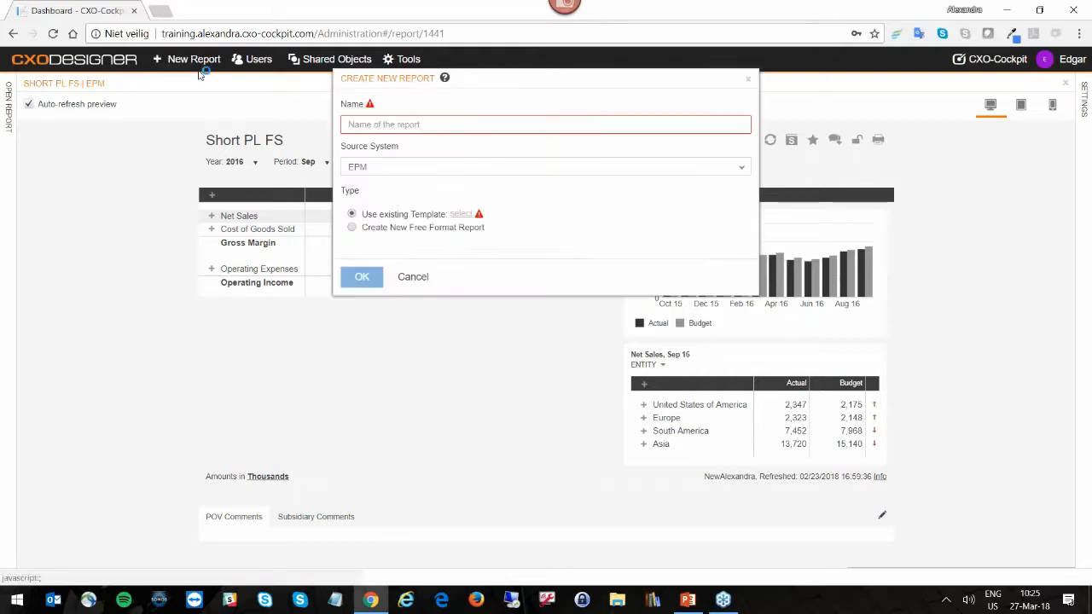
left_click(377, 124)
type("S")
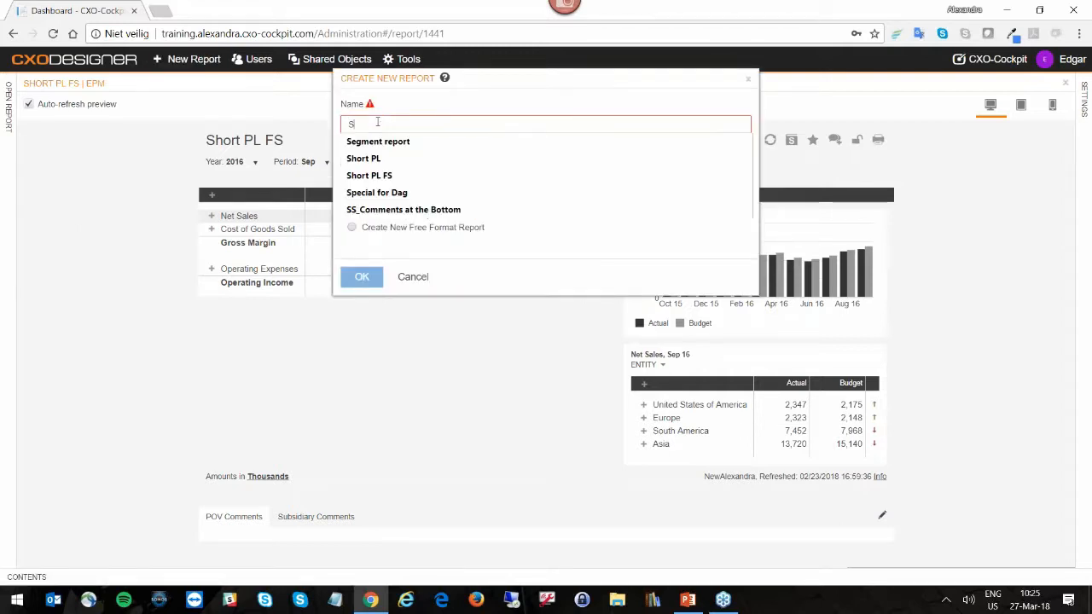
type("hort P")
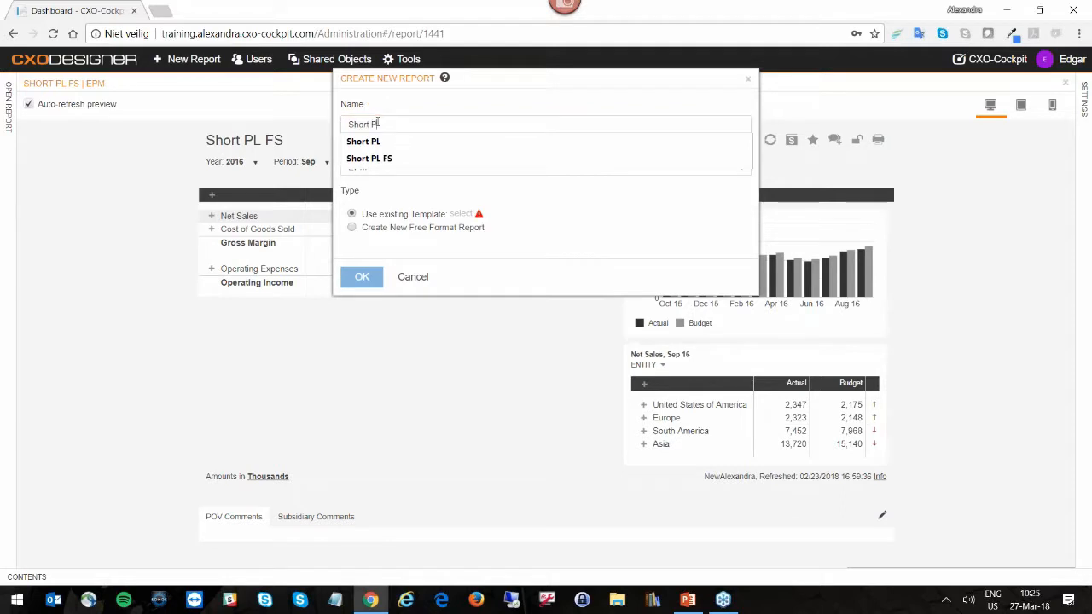
type("L Waterfall")
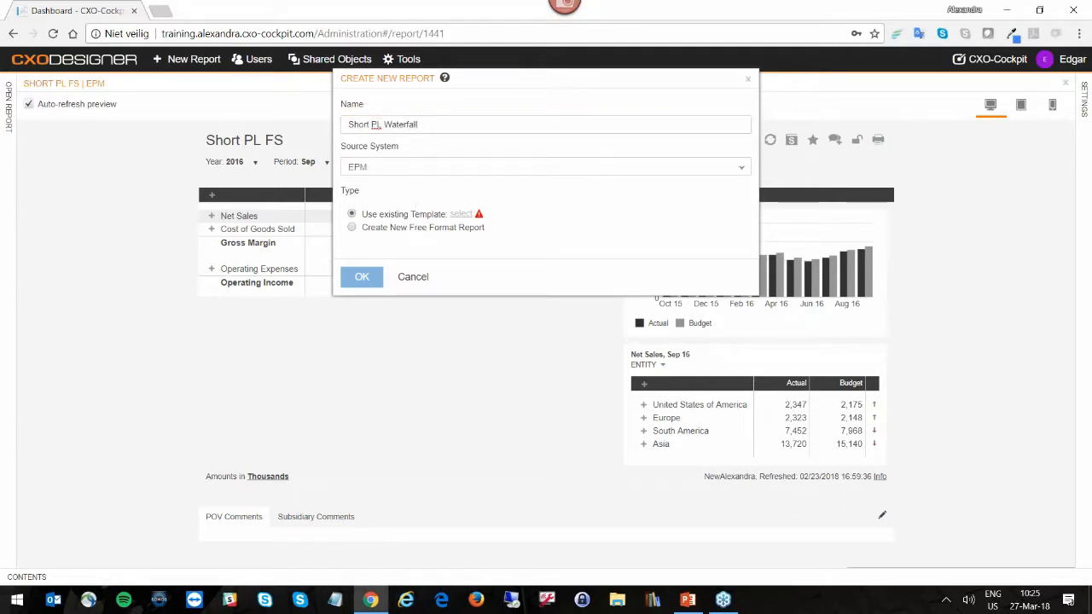
left_click(458, 217)
left_click(473, 309)
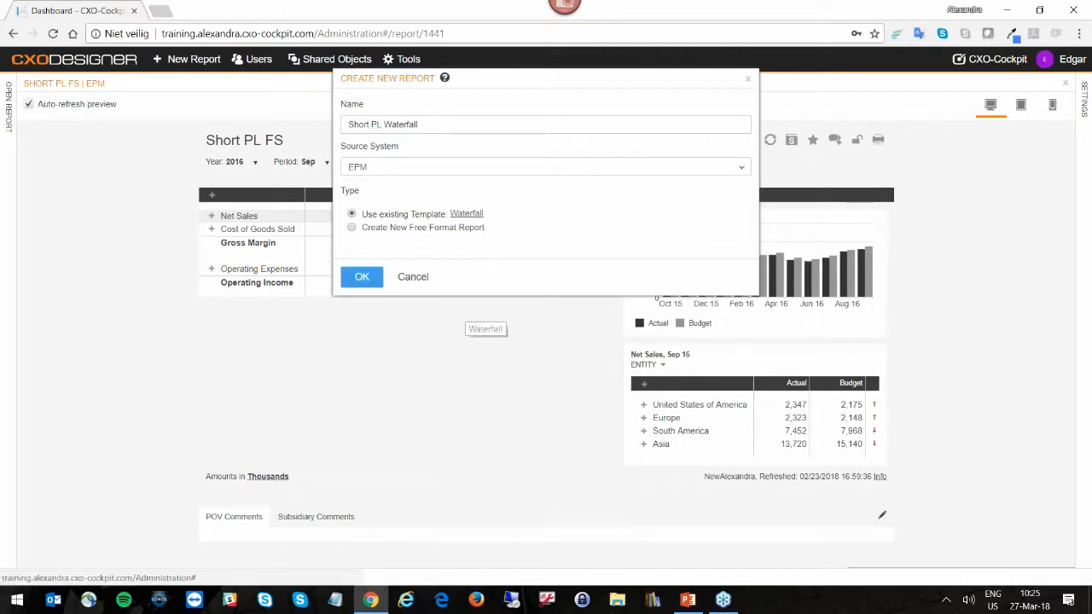
left_click(373, 283)
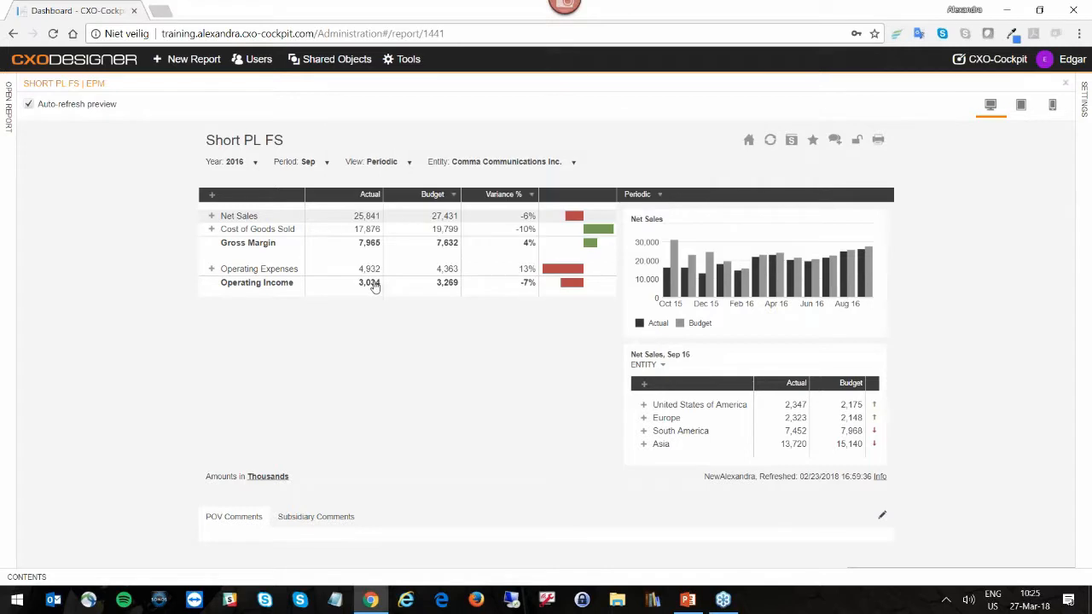
Open the unpublished Short PL Waterfall report and set its Item Selector to the list ROW - PL Summary (webinar), filtering by "summ"
left_click(12, 123)
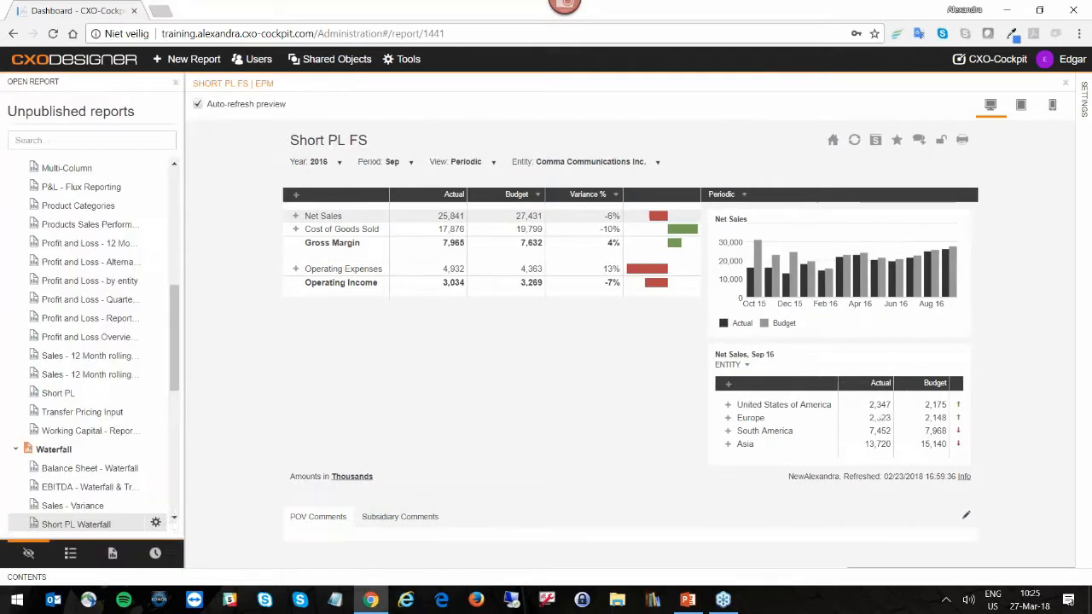
left_click(76, 523)
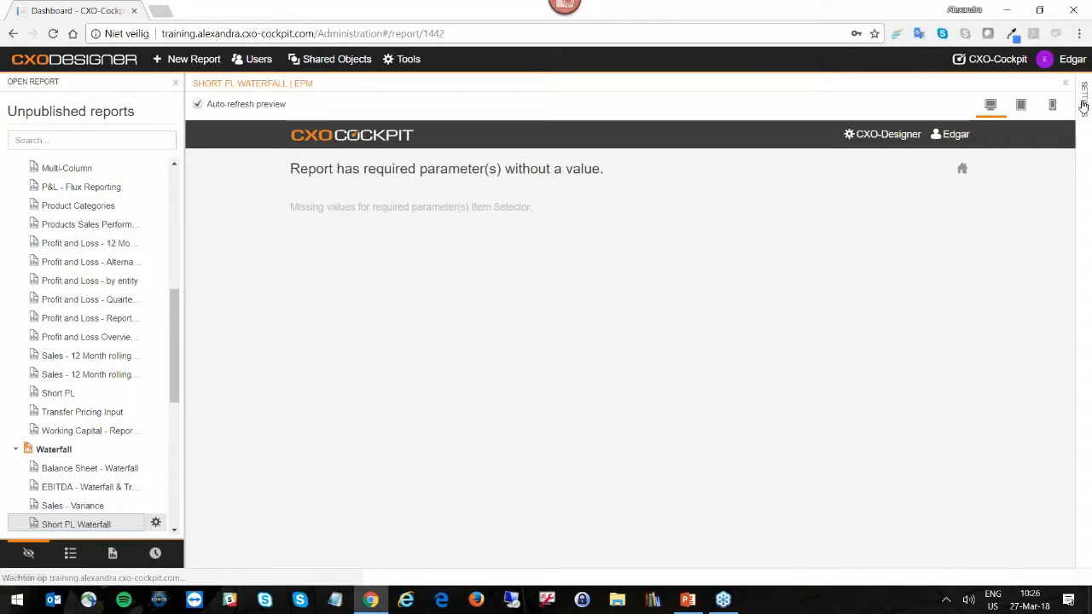
left_click(1083, 106)
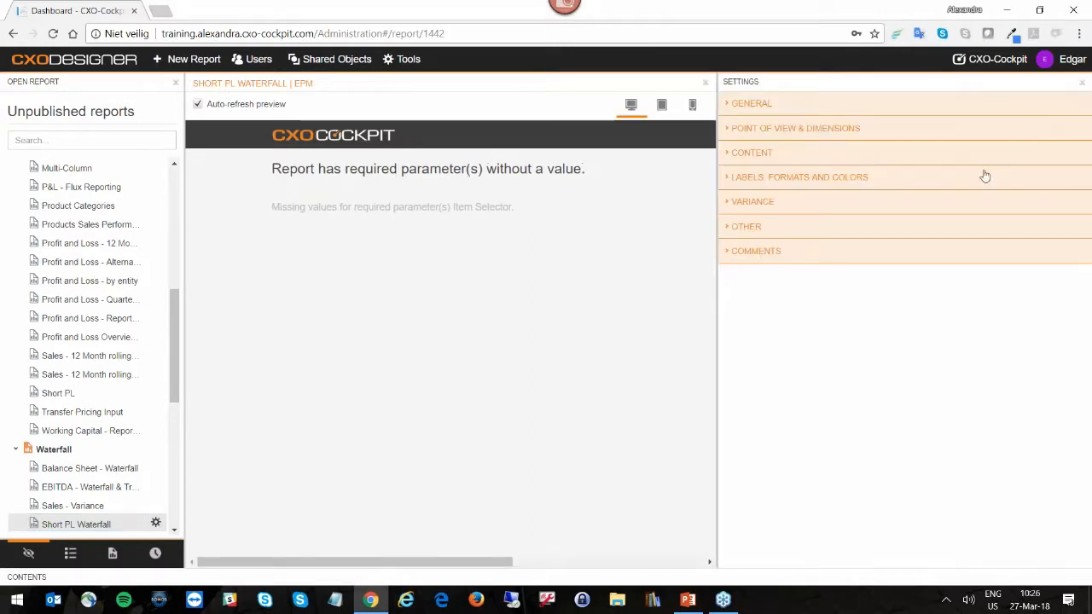
left_click(761, 154)
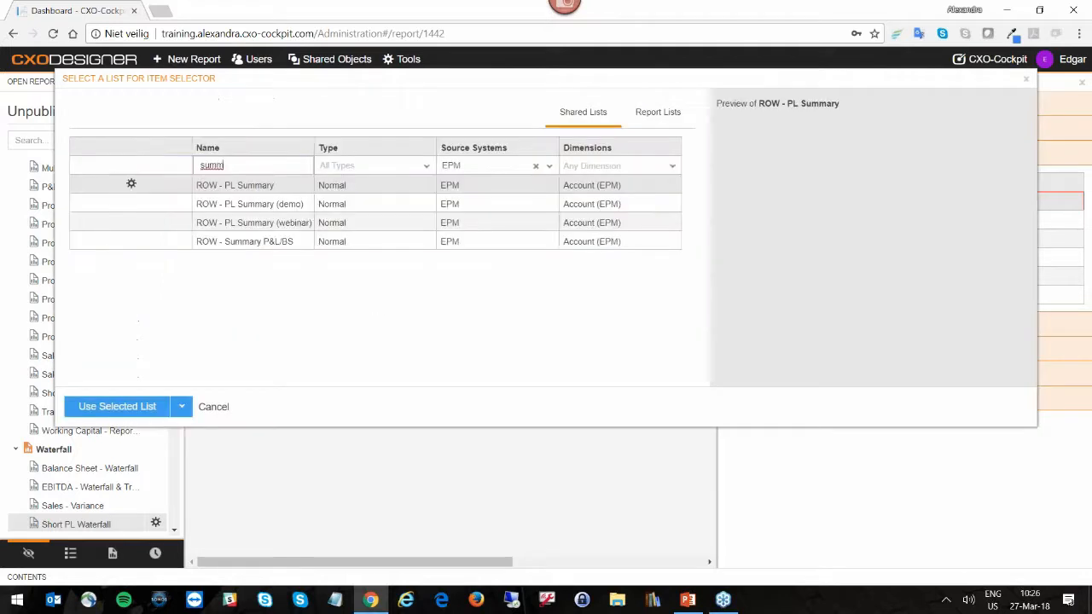
left_click(177, 222)
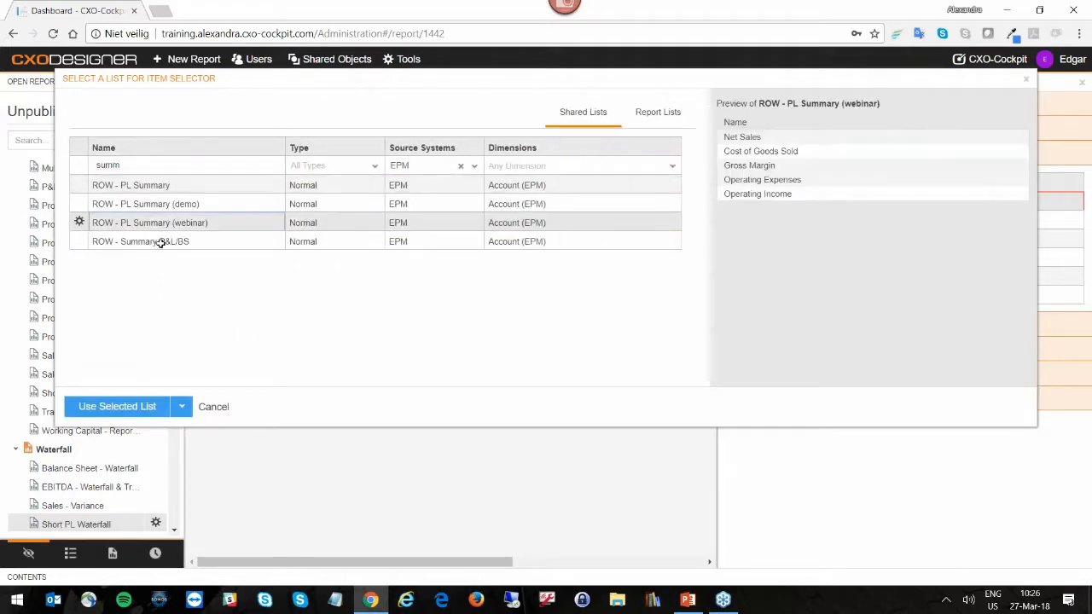
left_click(117, 406)
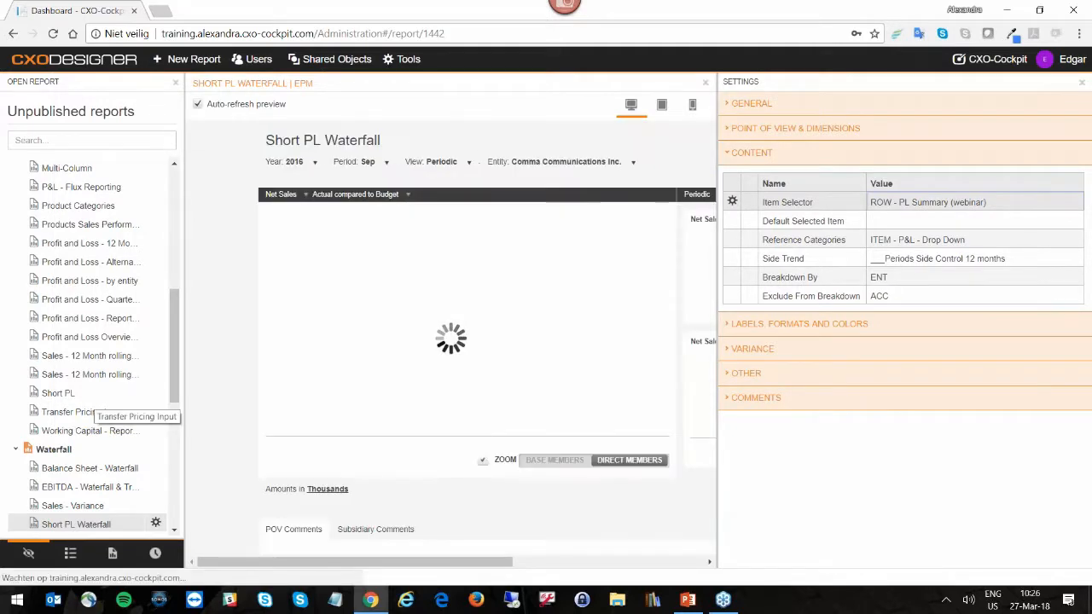
Set the waterfall's Default Selected Item to Operating Income, filtering by "oper", and check the item choices in the preview
left_click(291, 195)
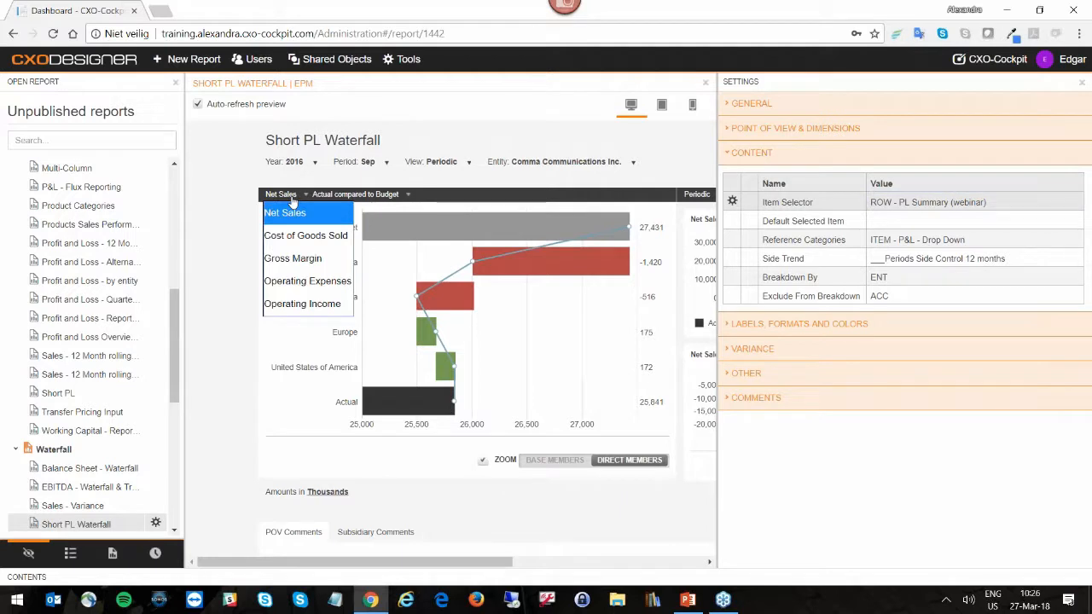
left_click(902, 224)
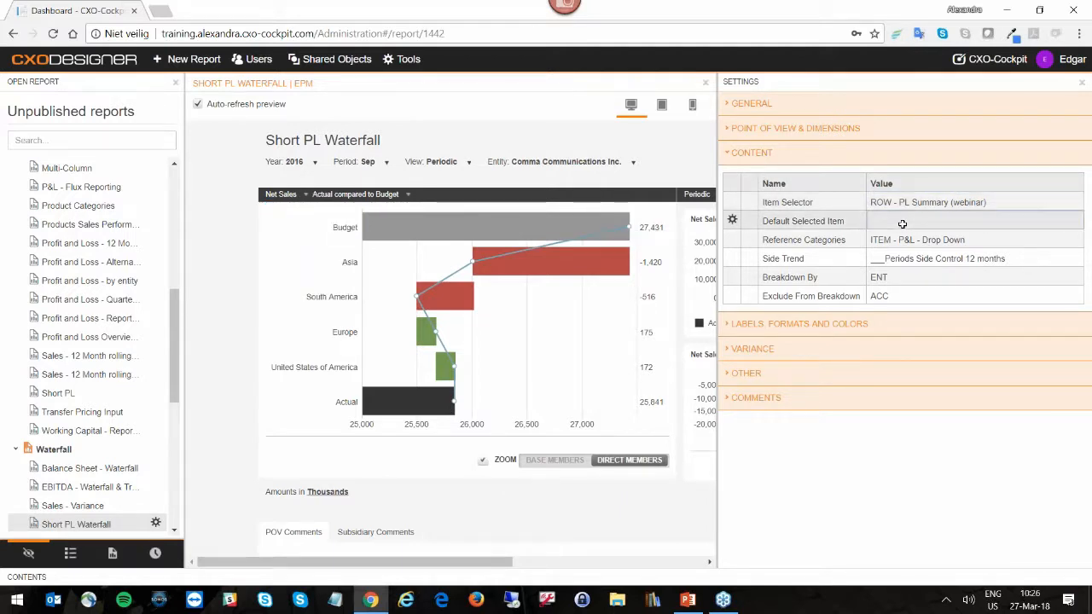
left_click(901, 223)
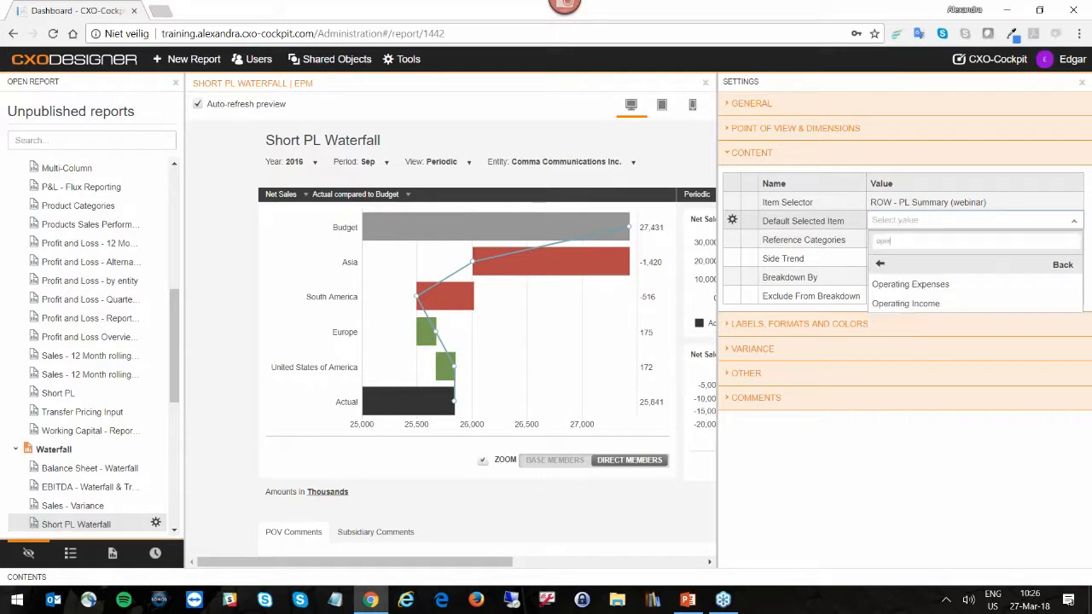
left_click(911, 303)
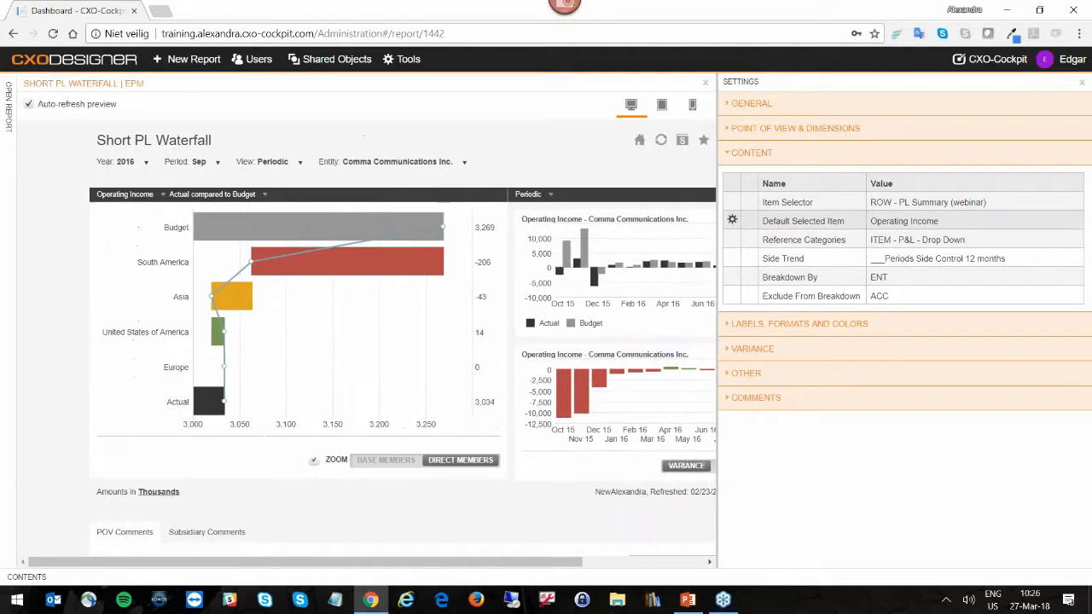
left_click(126, 194)
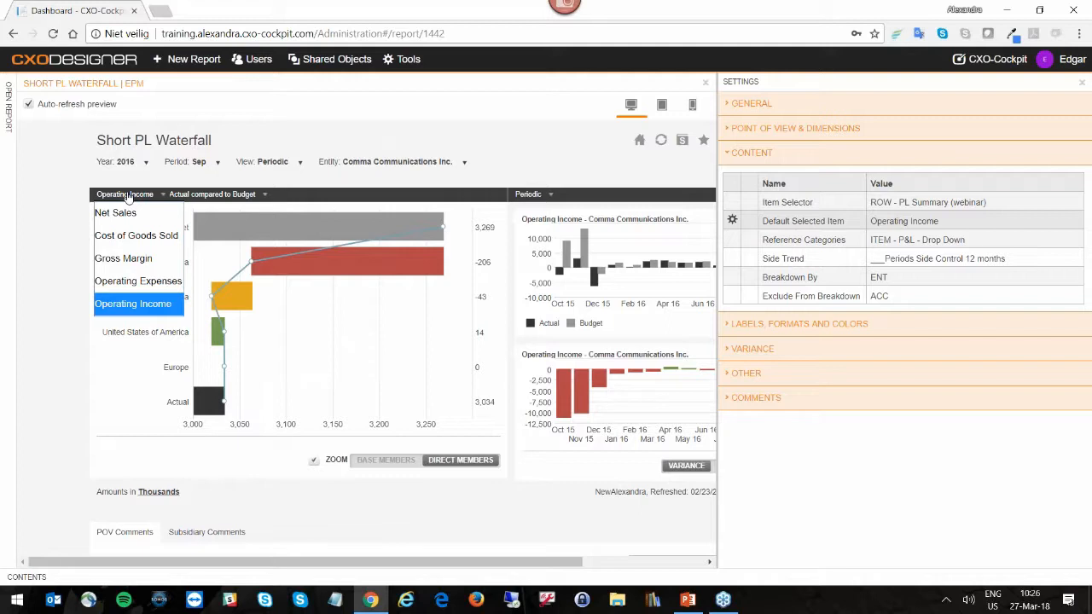
Examine the available Breakdown Sorting options in the waterfall's variance settings, keeping the current option, and close the settings
left_click(776, 349)
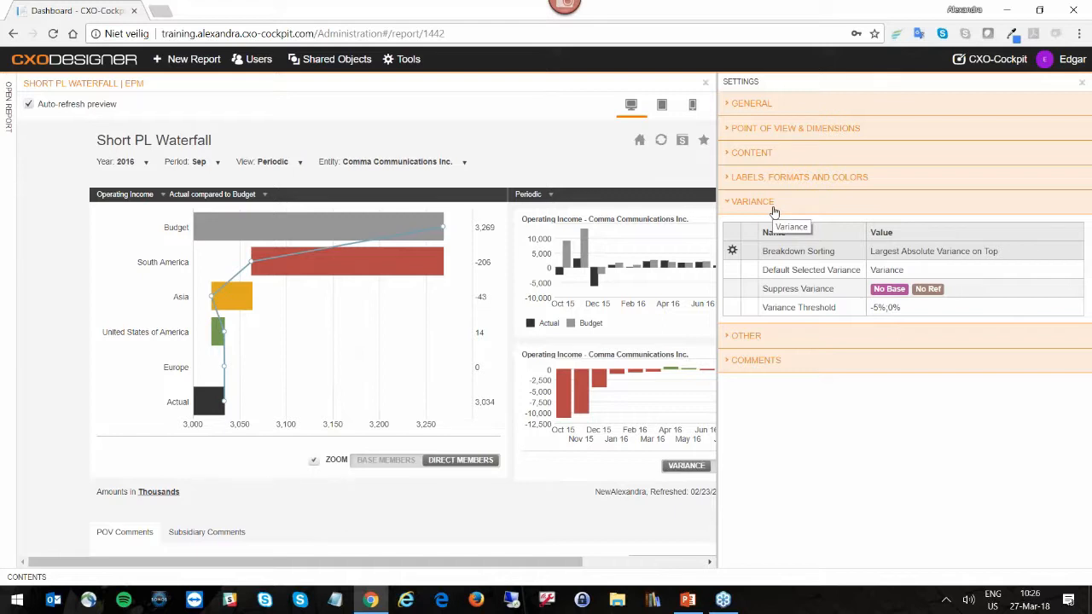
left_click(880, 251)
left_click(880, 251)
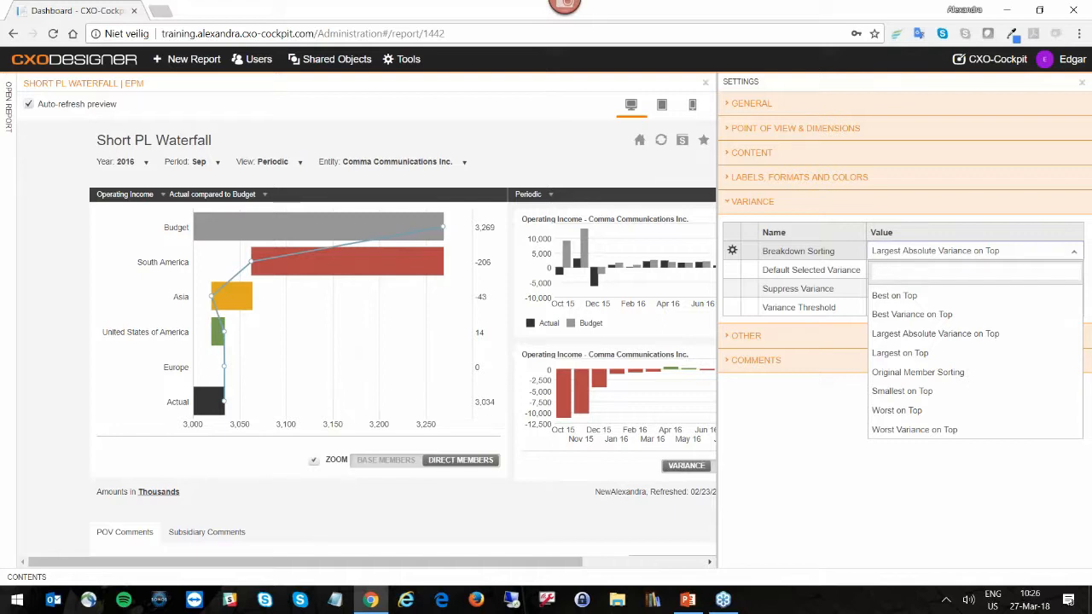
left_click(1081, 83)
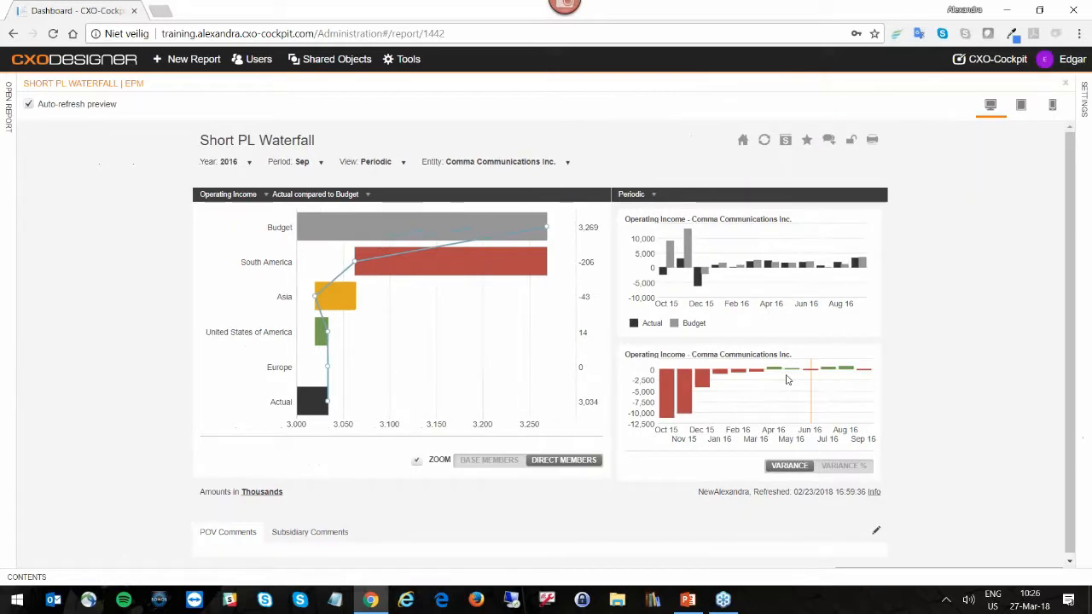
Show the contents of the ROW - PL Summary (webinar) list and check which reports use it
left_click(25, 578)
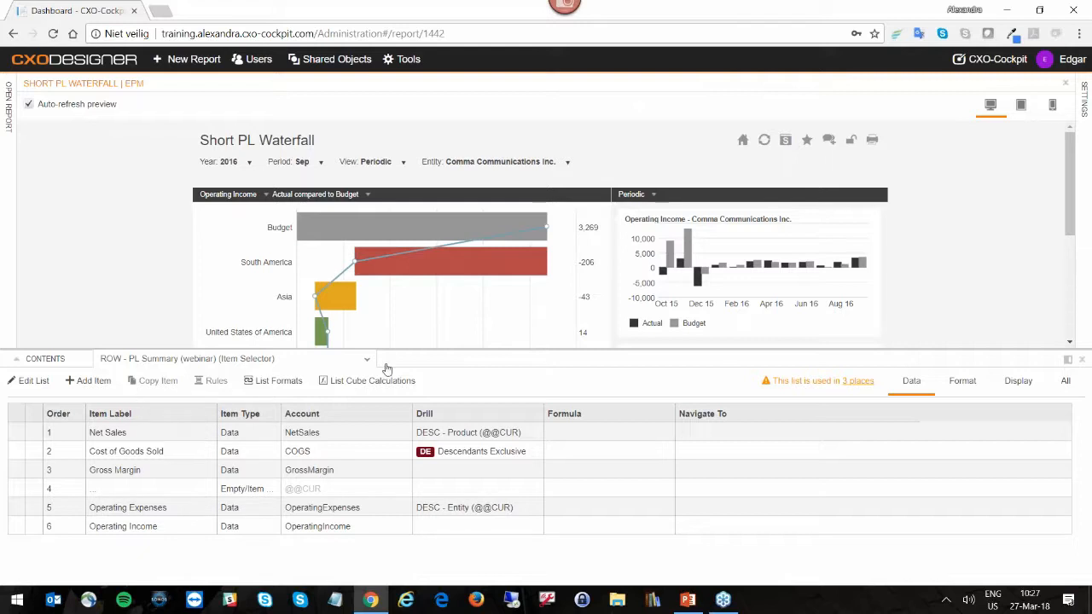
left_click(858, 381)
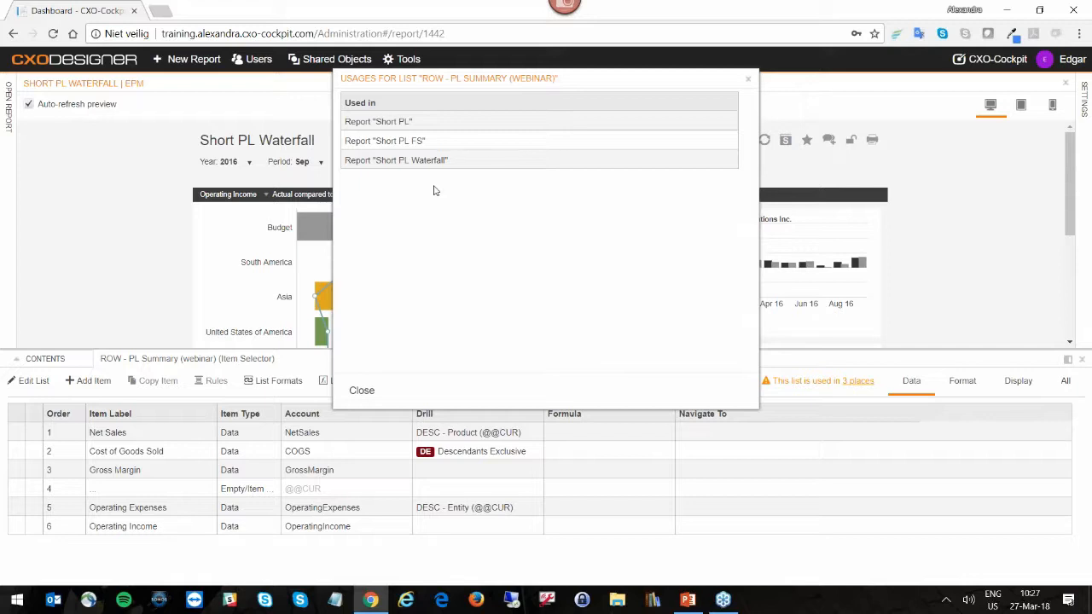
left_click(345, 386)
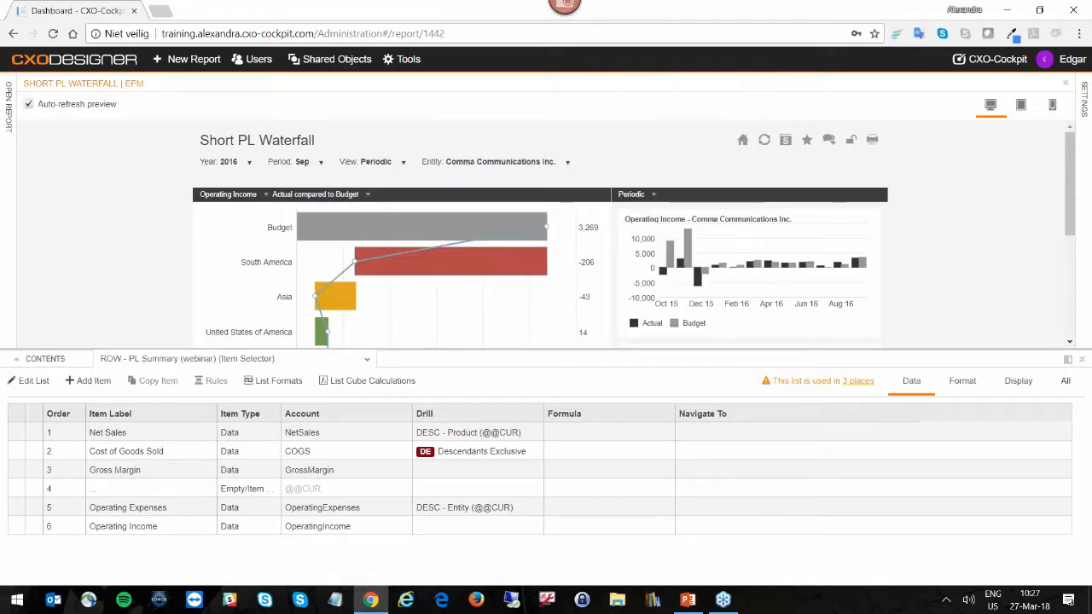
Add a new item to the end of the row list with the custom label Operating Income as % of Net Sales
left_click(86, 384)
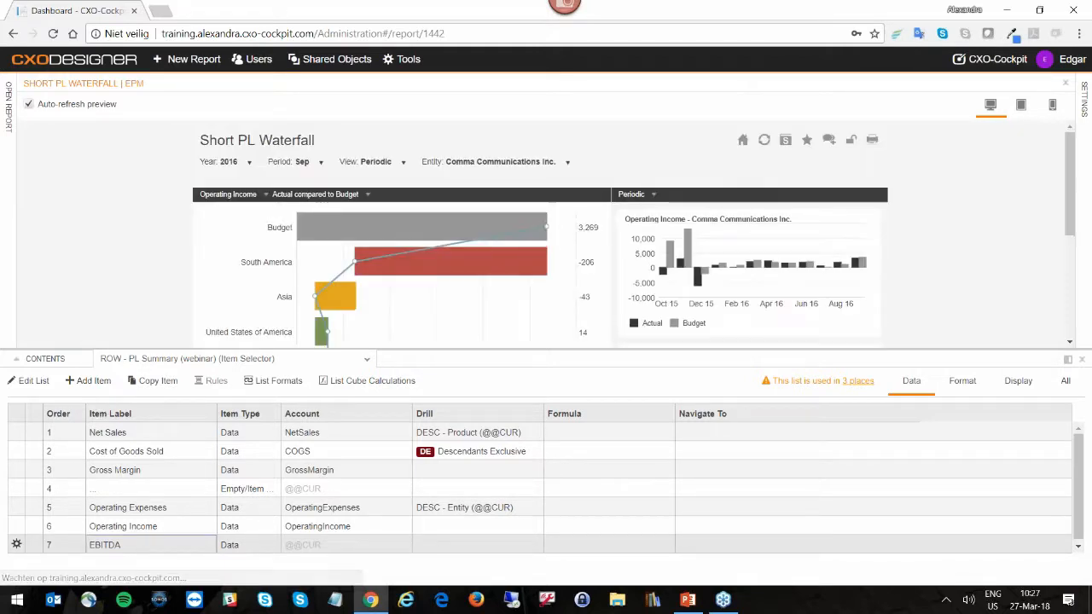
double_click(151, 545)
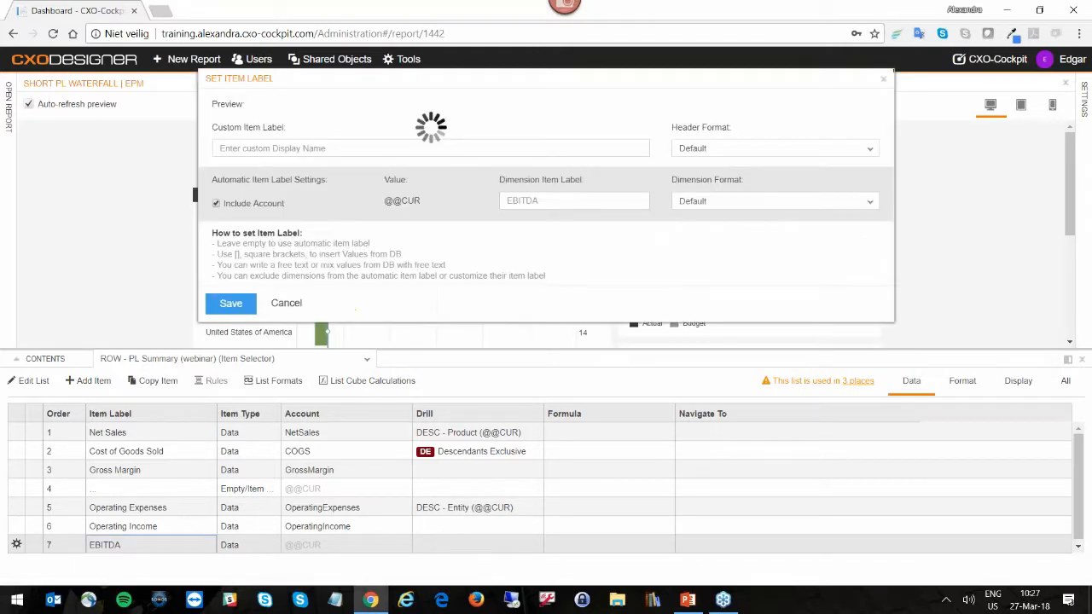
left_click(359, 155)
type("Operat")
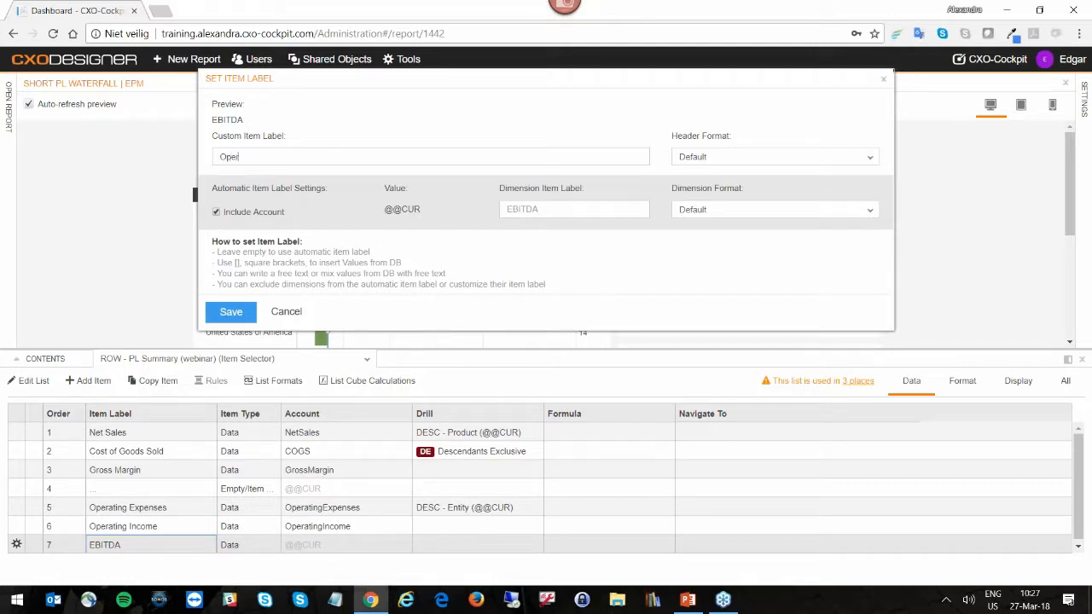
type("ing Income as % o")
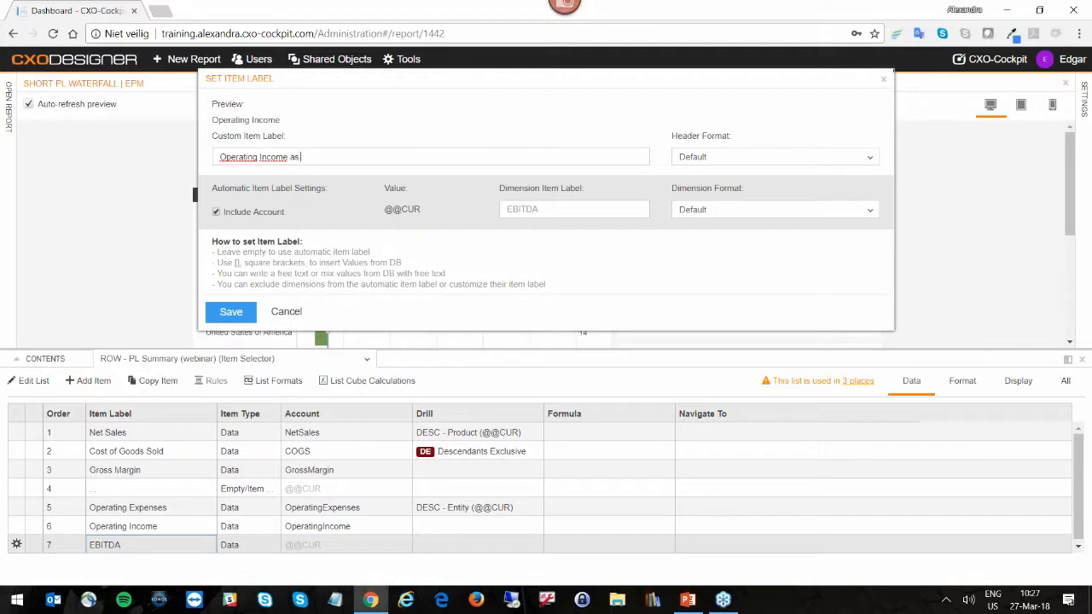
type("f Net Sales")
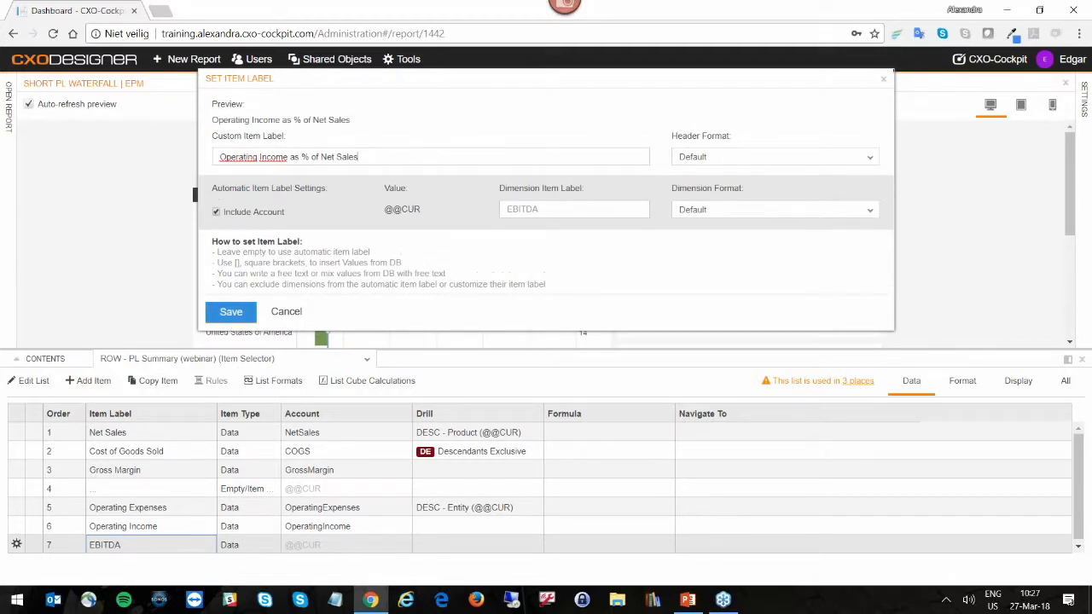
left_click(231, 313)
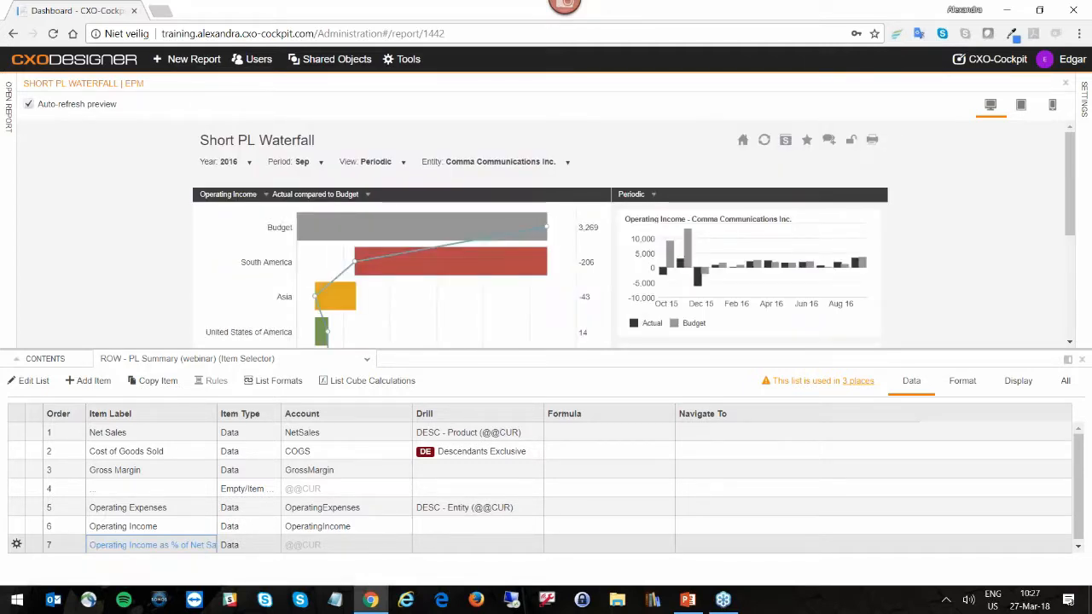
Give the new item a Ratio formula with Operating Income as Value 1 and Net Sales as Value 2
left_click(558, 541)
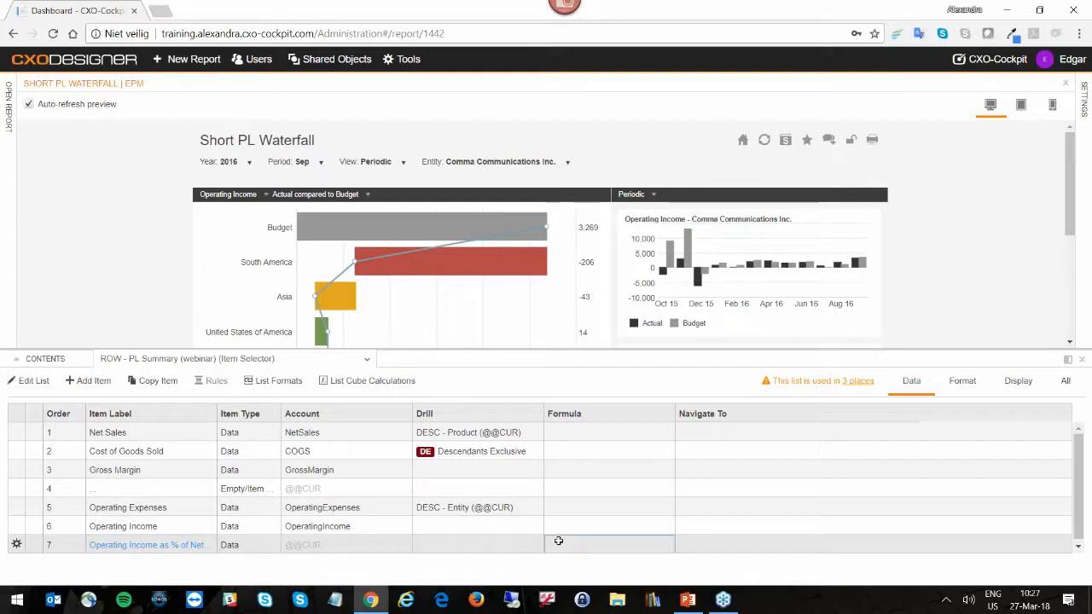
left_click(559, 541)
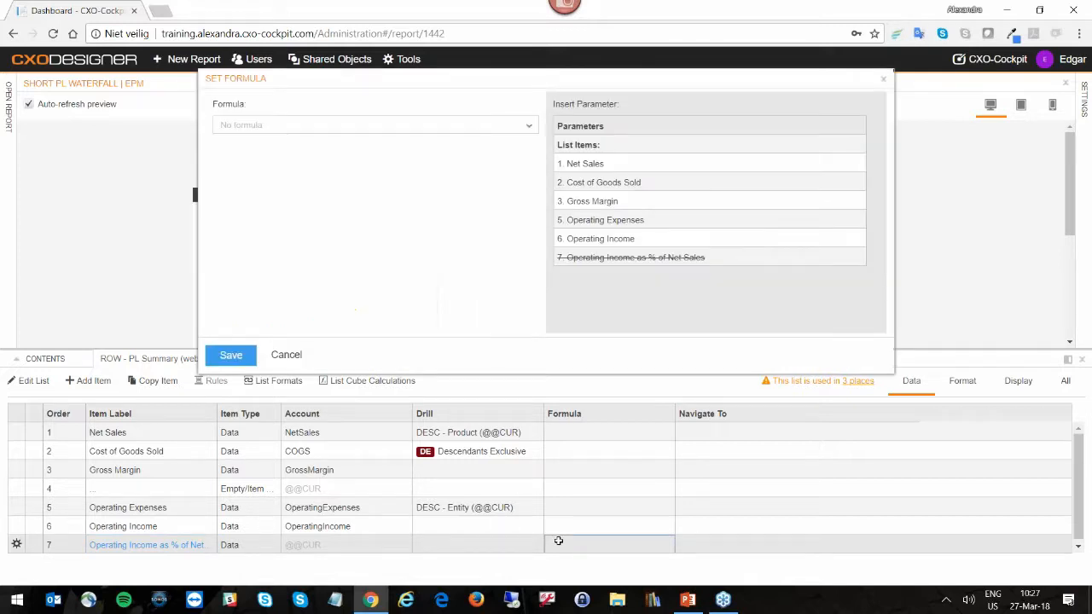
left_click(435, 128)
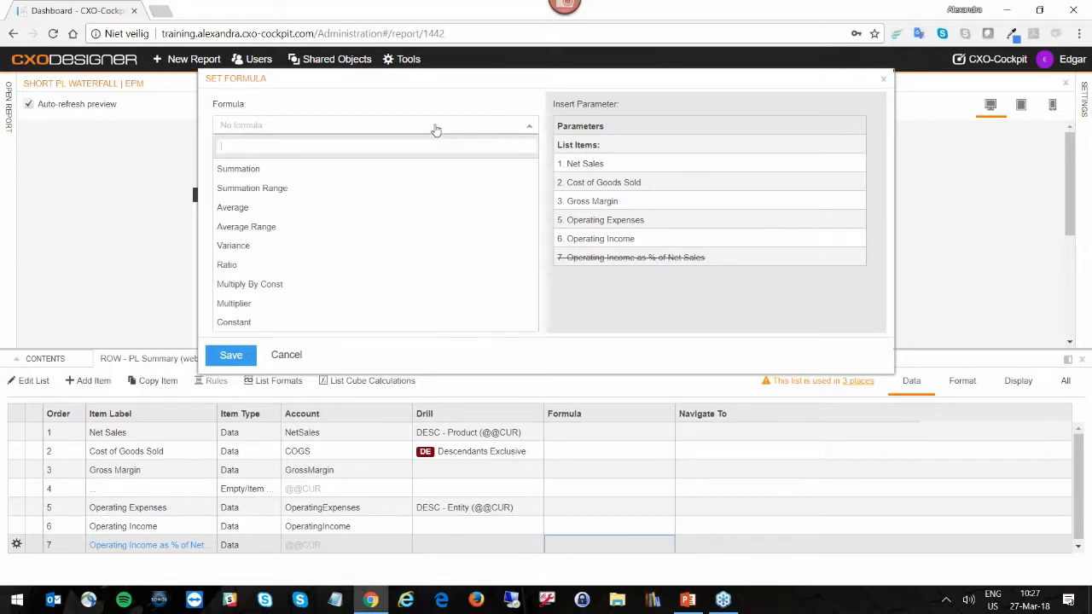
left_click(227, 266)
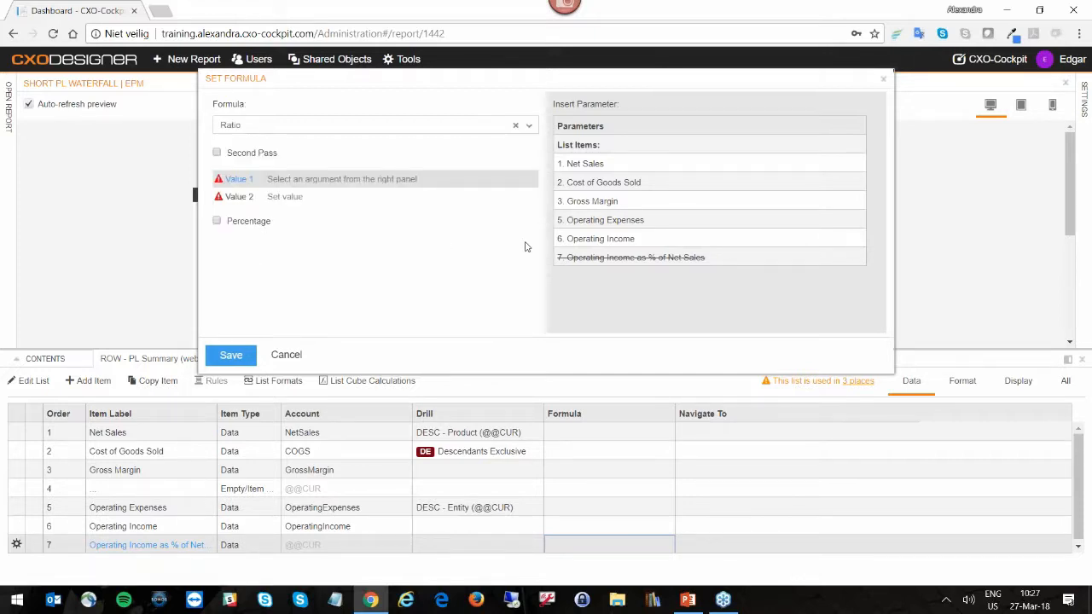
left_click(580, 241)
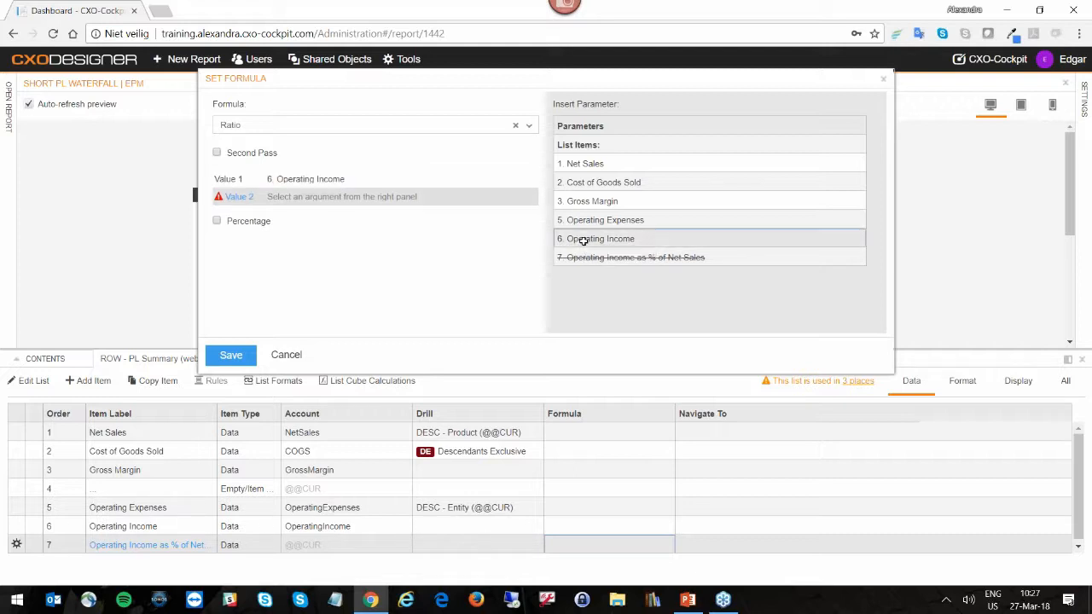
left_click(577, 164)
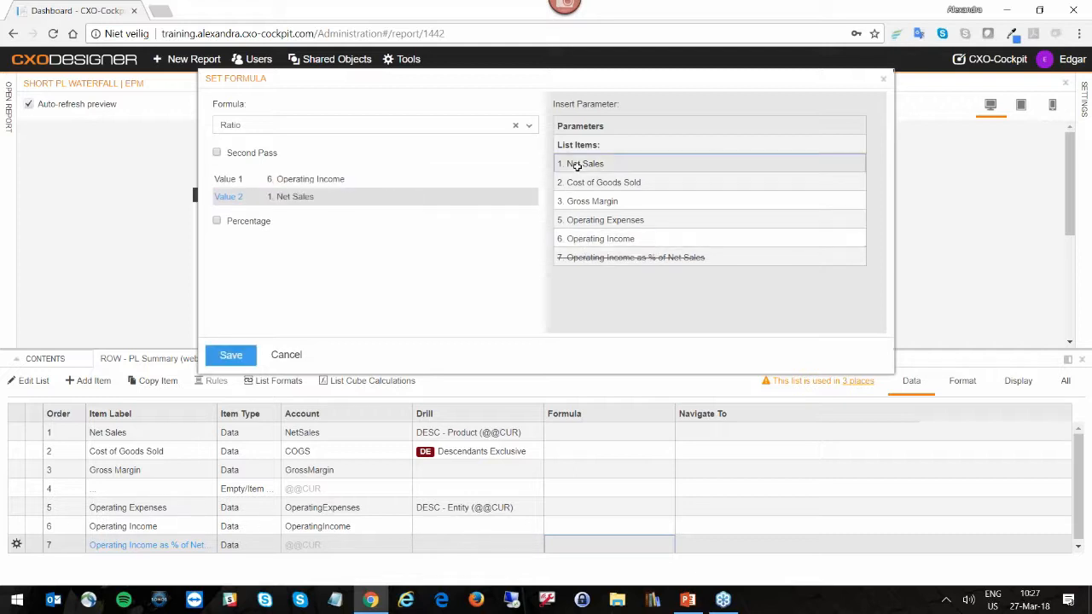
left_click(237, 359)
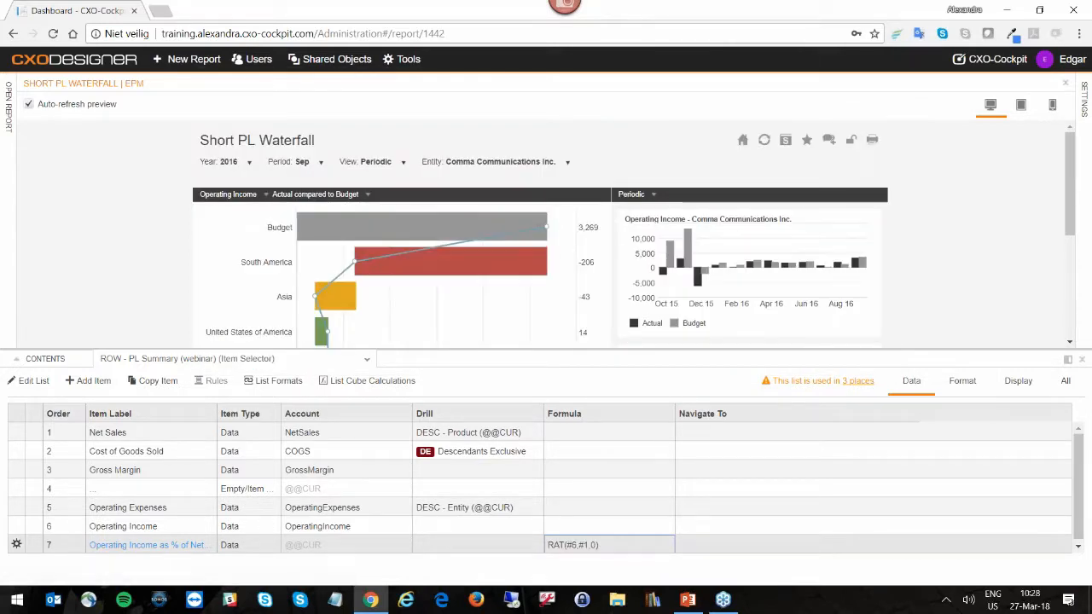
Display Operating Income as % of Net Sales in the waterfall preview and inspect the South America bar's values
left_click(229, 194)
left_click(213, 331)
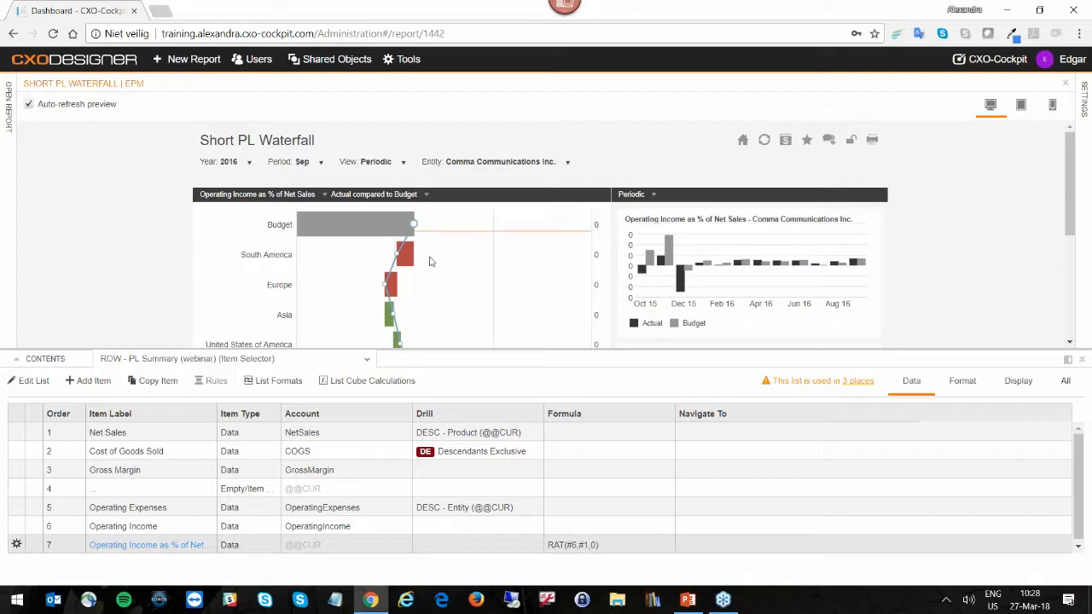
mouse_move(406, 259)
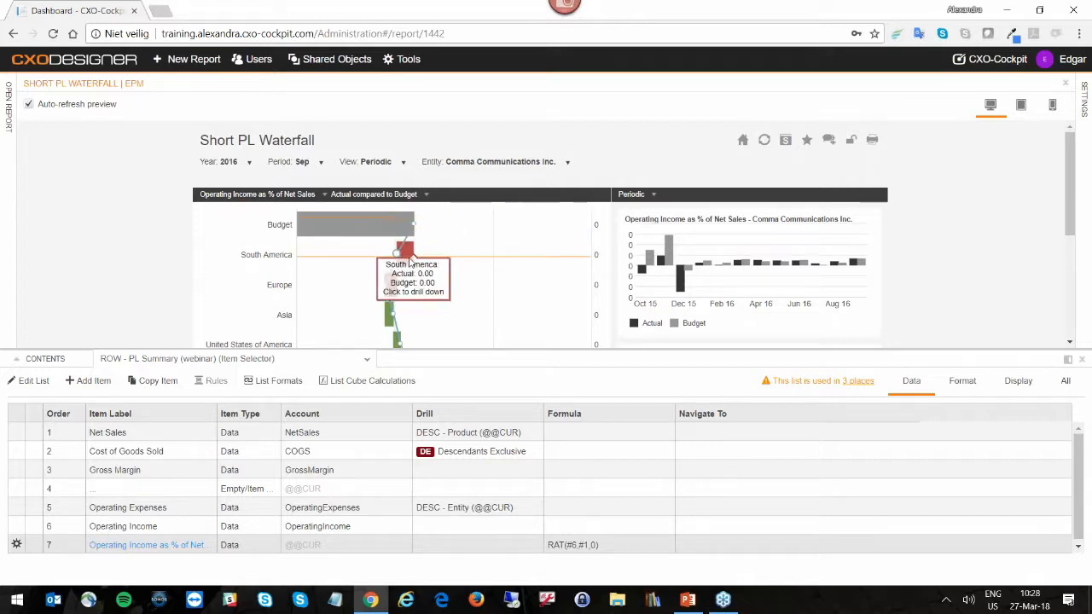
Set the format of the Operating Income as % of Net Sales item to Percent_2, filtering the formats by "perce"
left_click(970, 393)
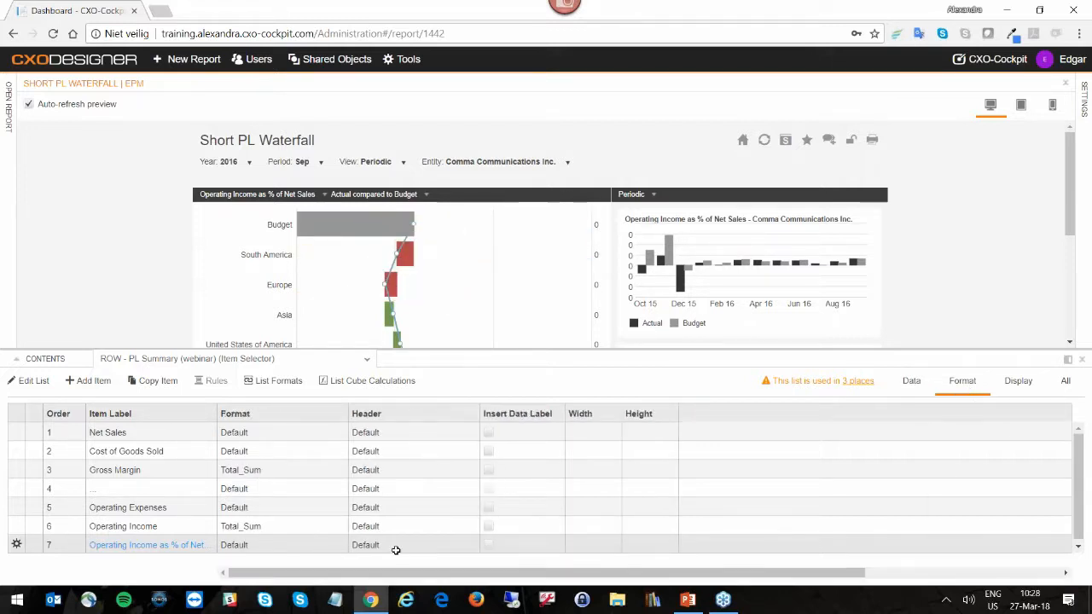
left_click(284, 546)
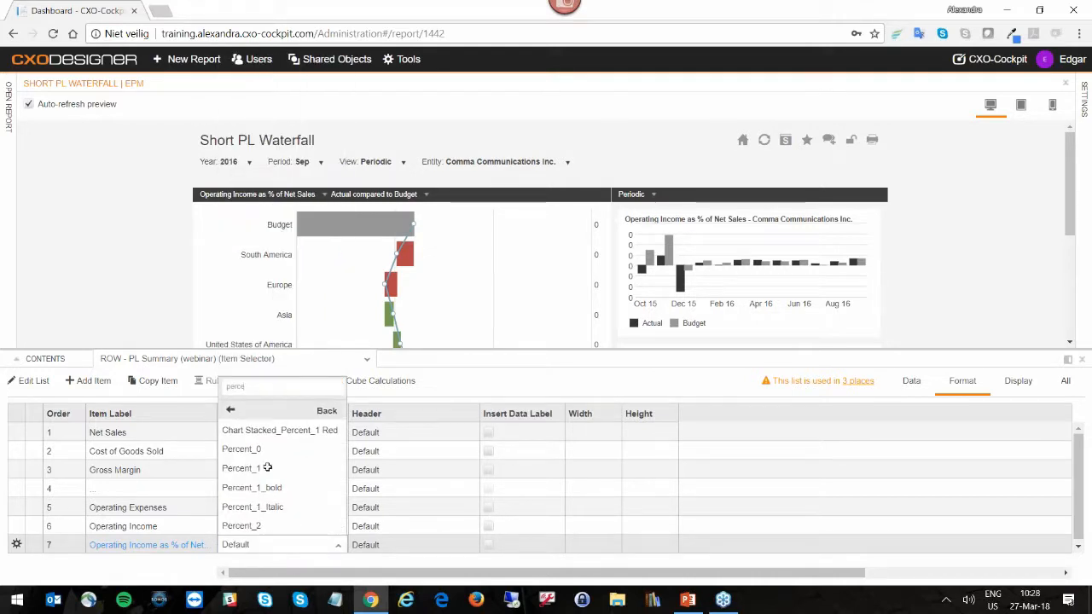
left_click(239, 526)
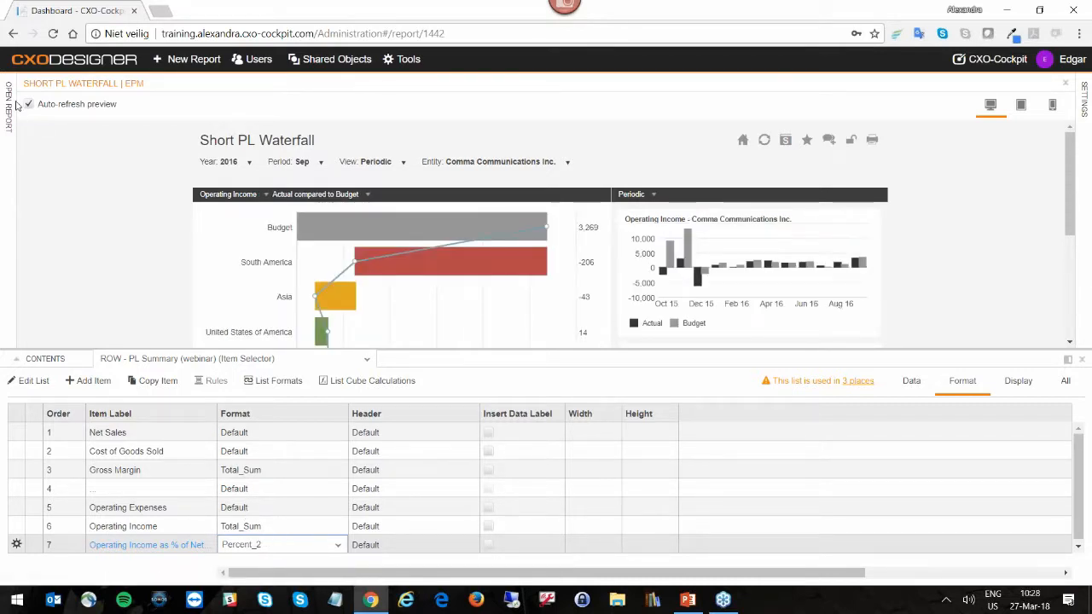
Return to the recent reports overview and open the Short PL report
left_click(25, 68)
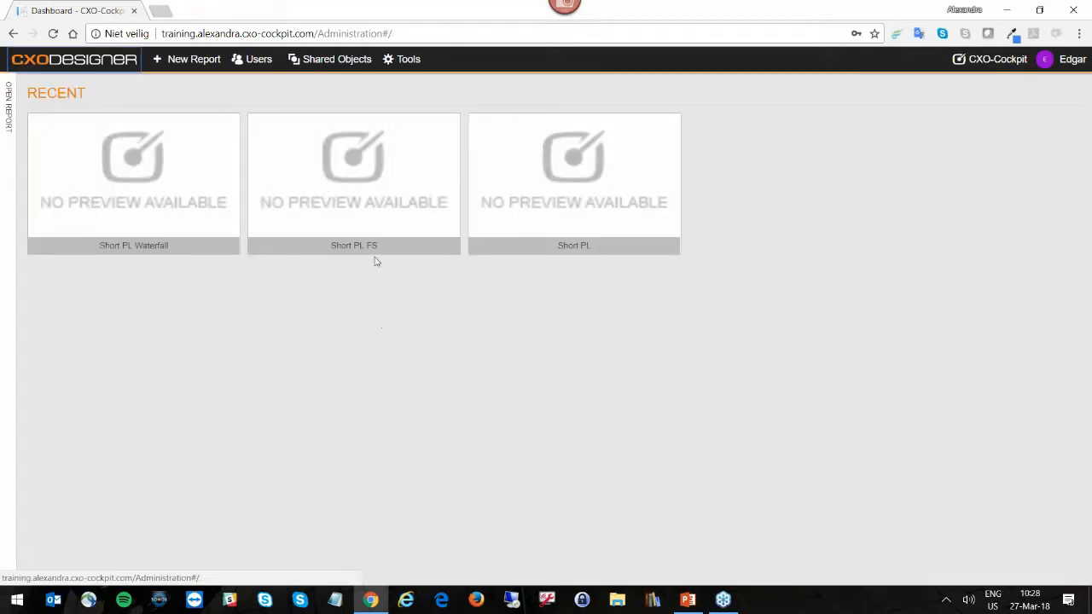
left_click(605, 177)
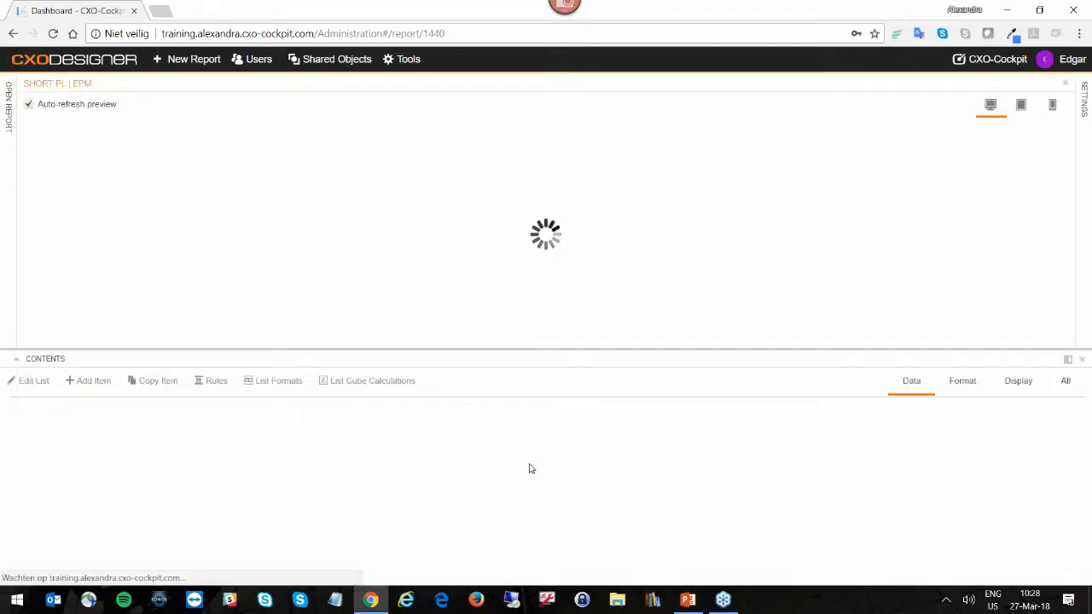